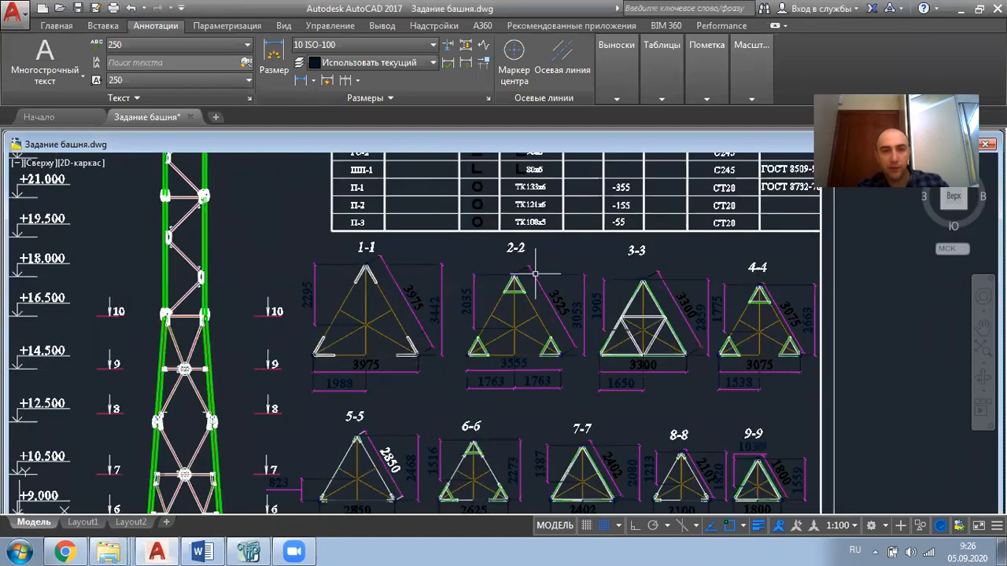
Examine the half-width and height dimensions of tower section 2-2 in the AutoCAD drawing
scroll(435, 281, up, 2)
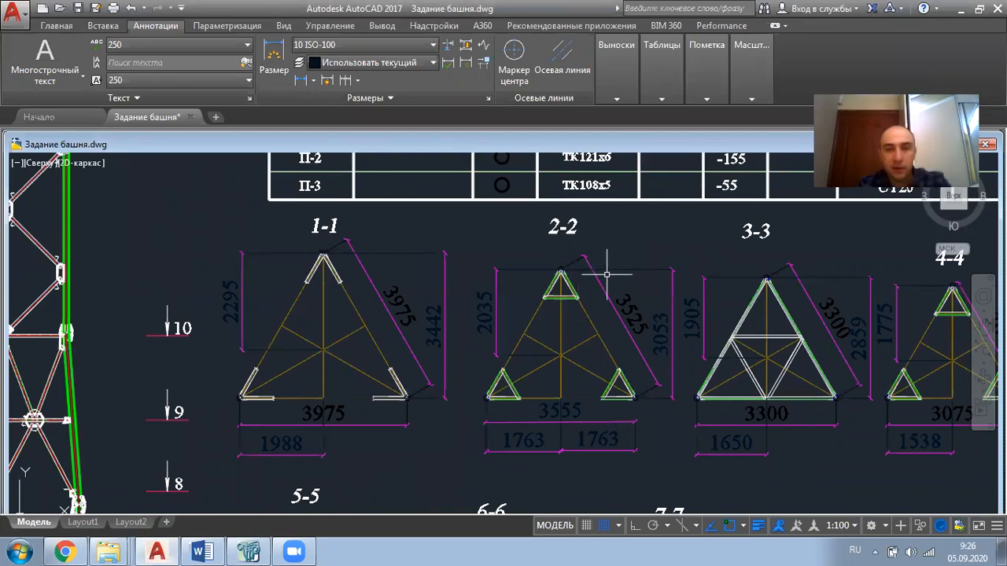
middle_drag(596, 269, 513, 255)
middle_drag(480, 218, 487, 265)
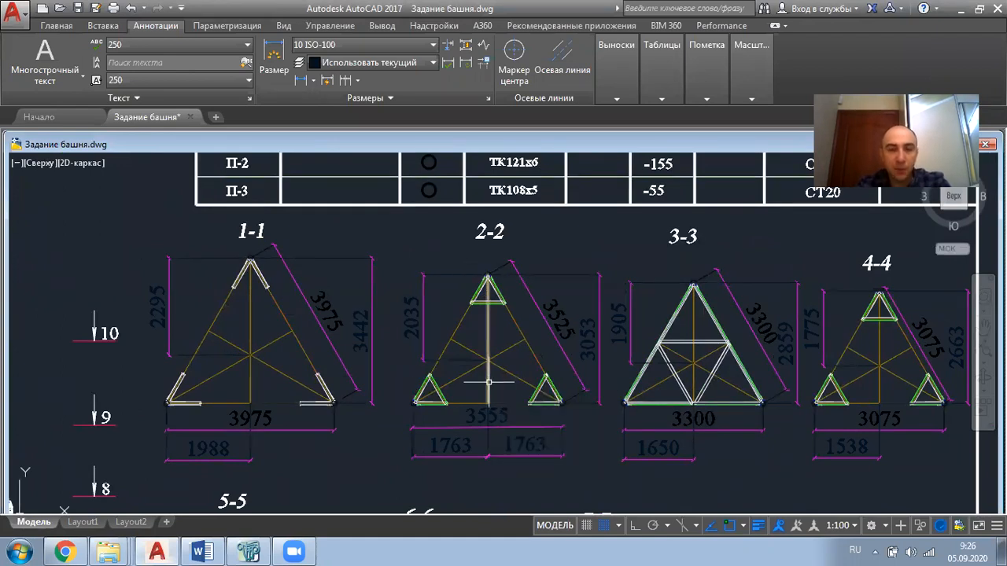
scroll(487, 383, up, 2)
scroll(486, 383, down, 2)
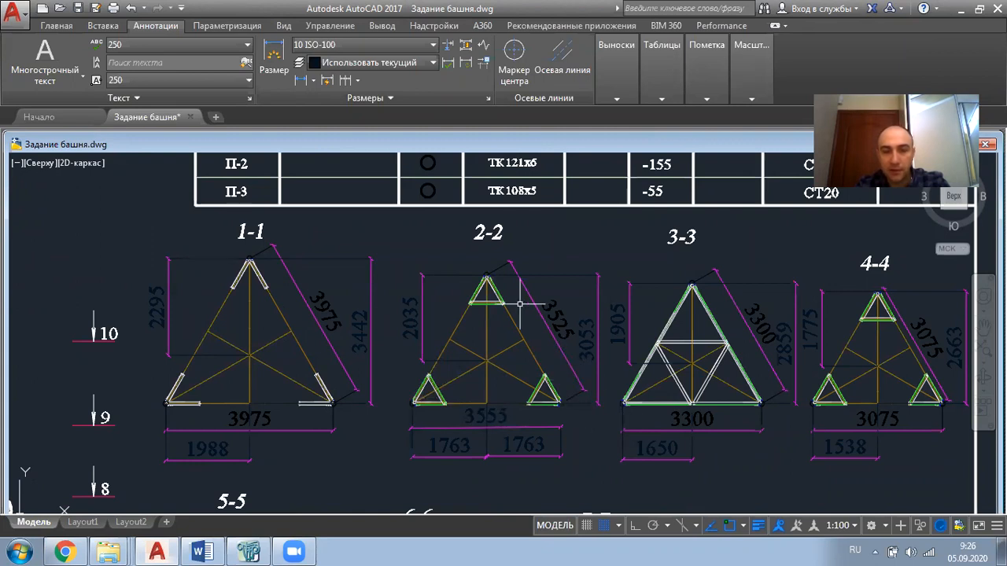
click(490, 276)
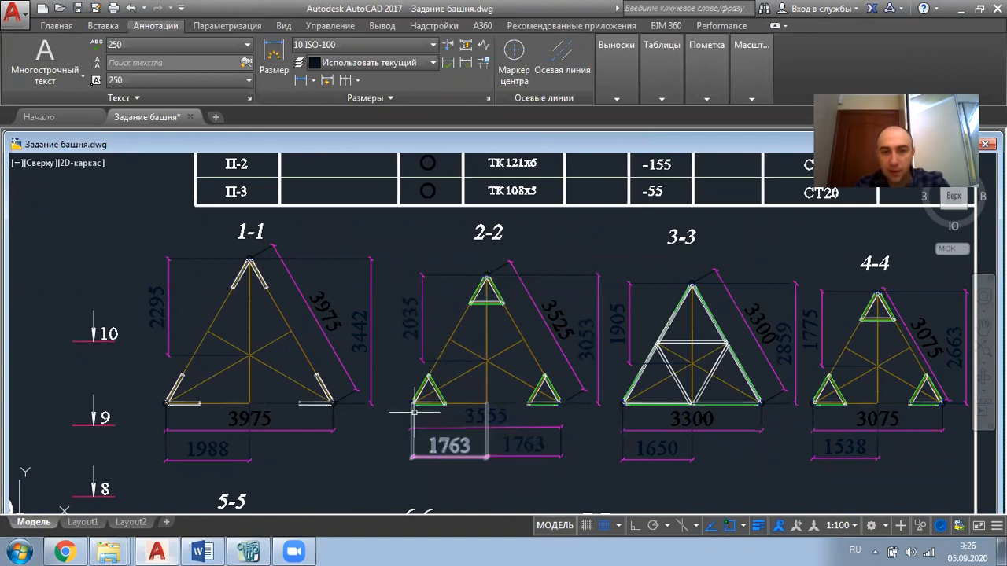
scroll(375, 453, up, 2)
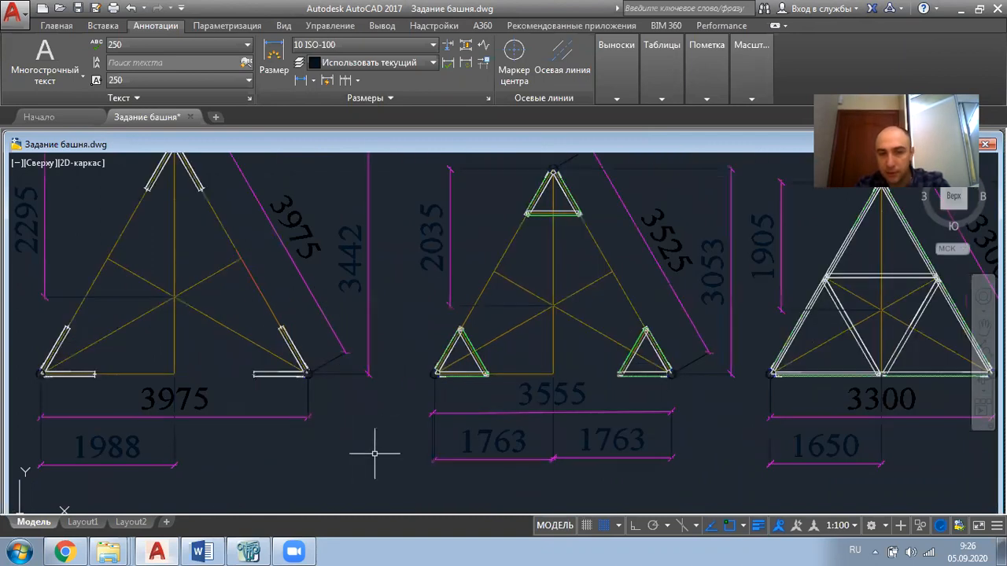
scroll(374, 453, down, 2)
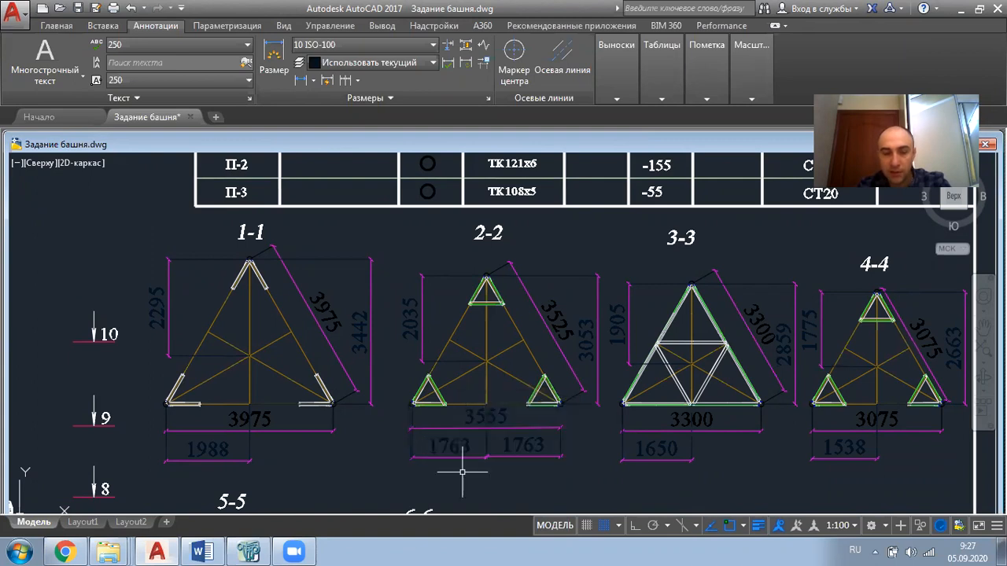
Switch to LIRA-SAPR, start adding a node by coordinates and set its X coordinate to -1.763
click(248, 550)
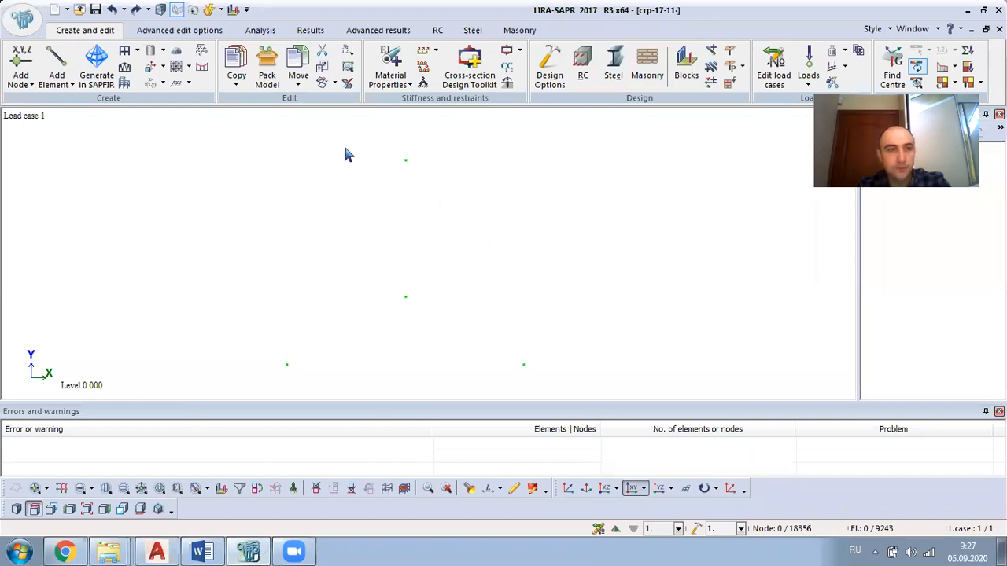
click(29, 84)
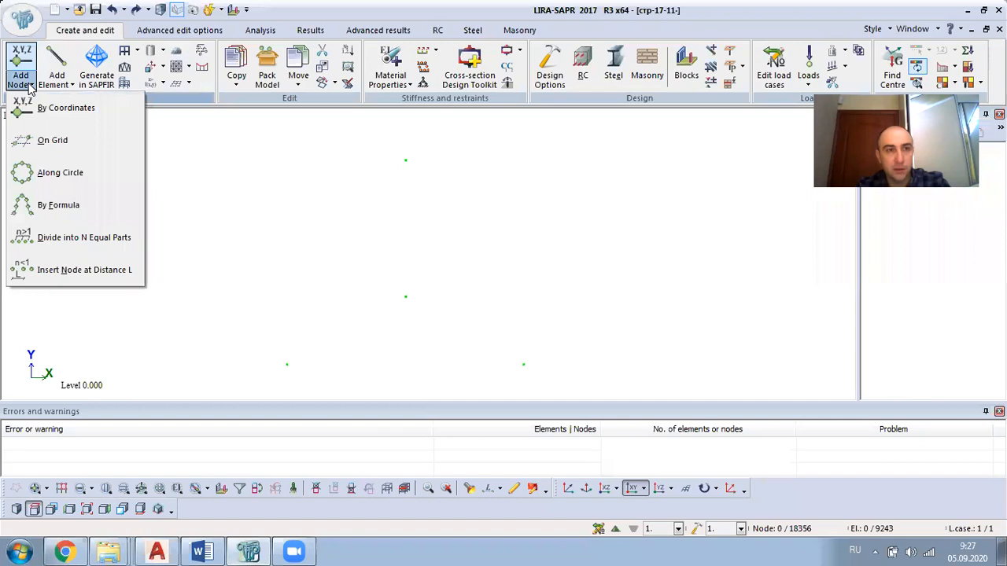
click(37, 111)
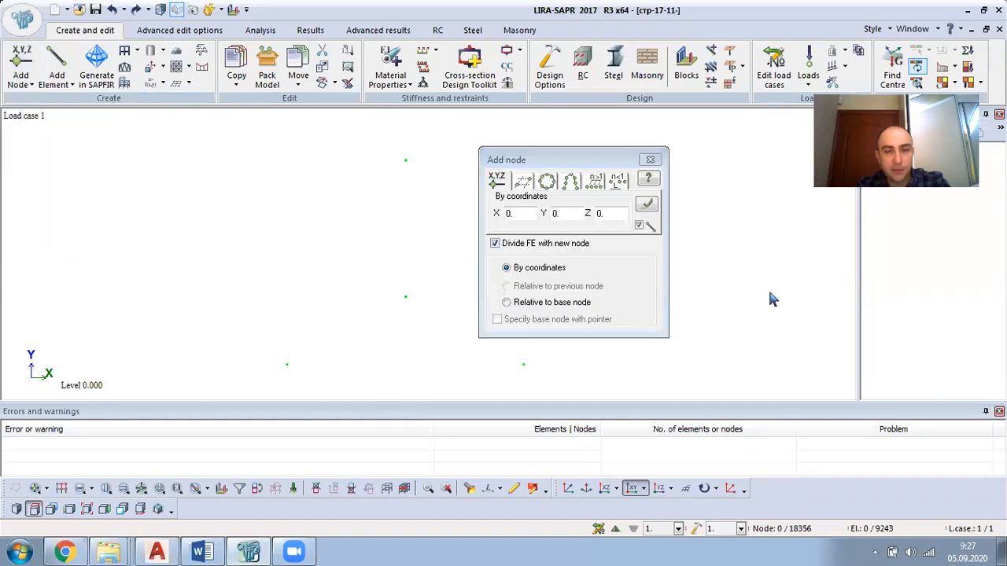
double_click(522, 217)
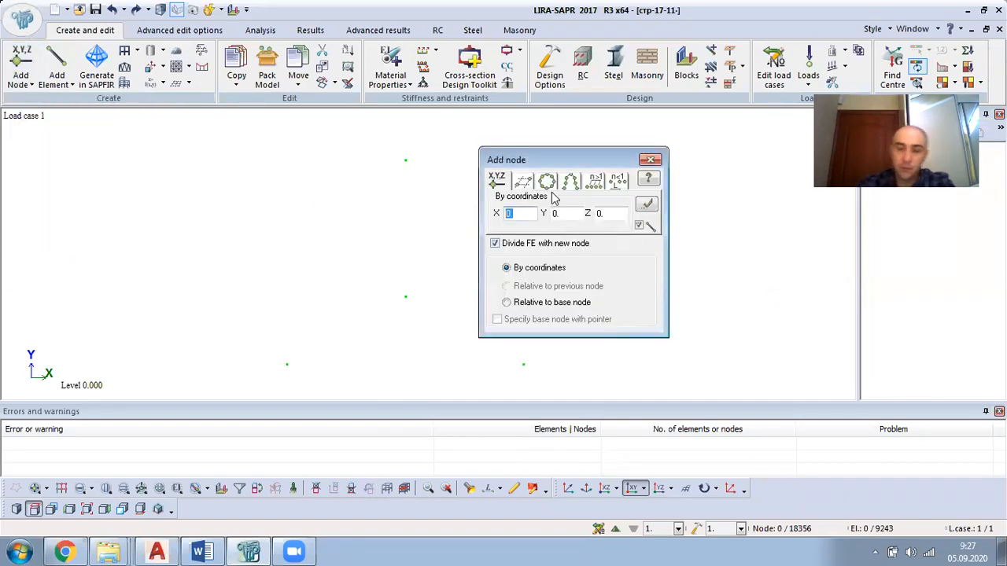
text(-)
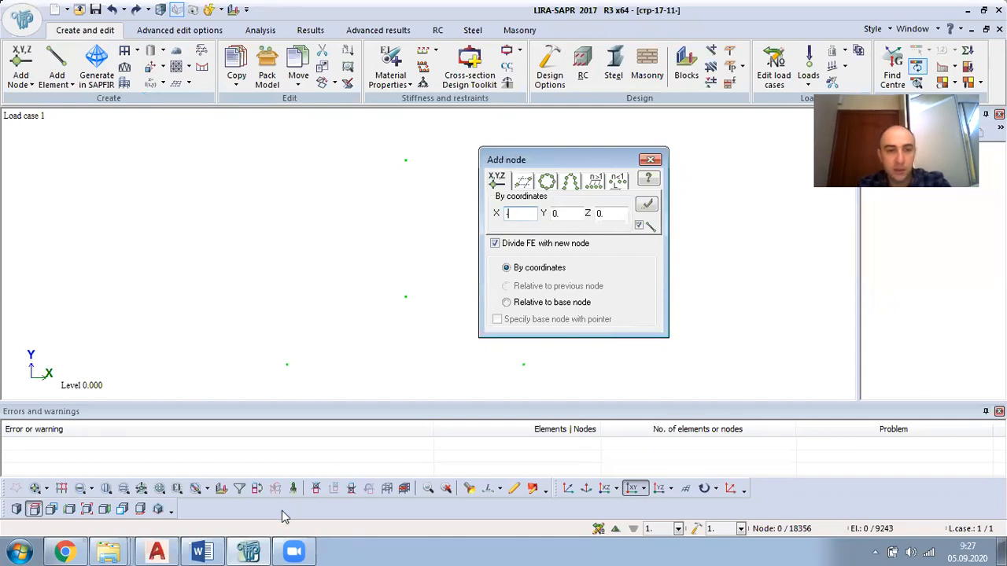
click(158, 552)
click(161, 549)
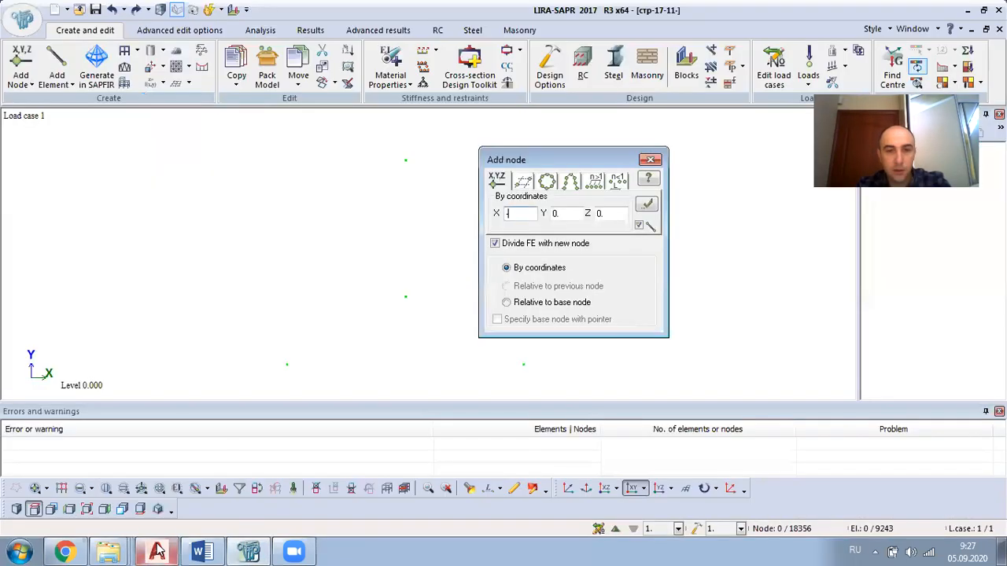
text(-1.763)
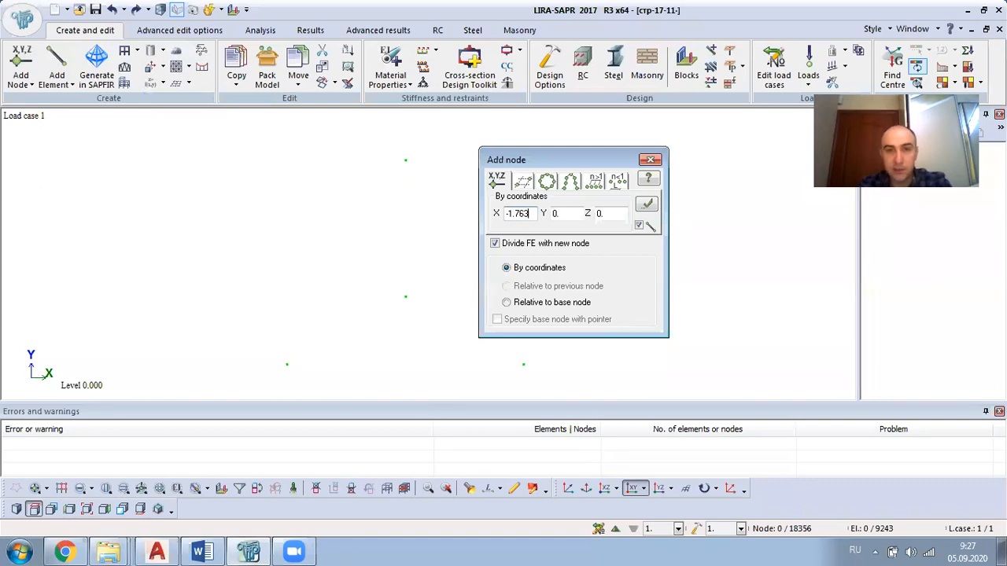
Set Y to -1.018 with Z at 0 and add the node, plus its mirrored counterpart at X 1.763, Y -1.018
click(564, 211)
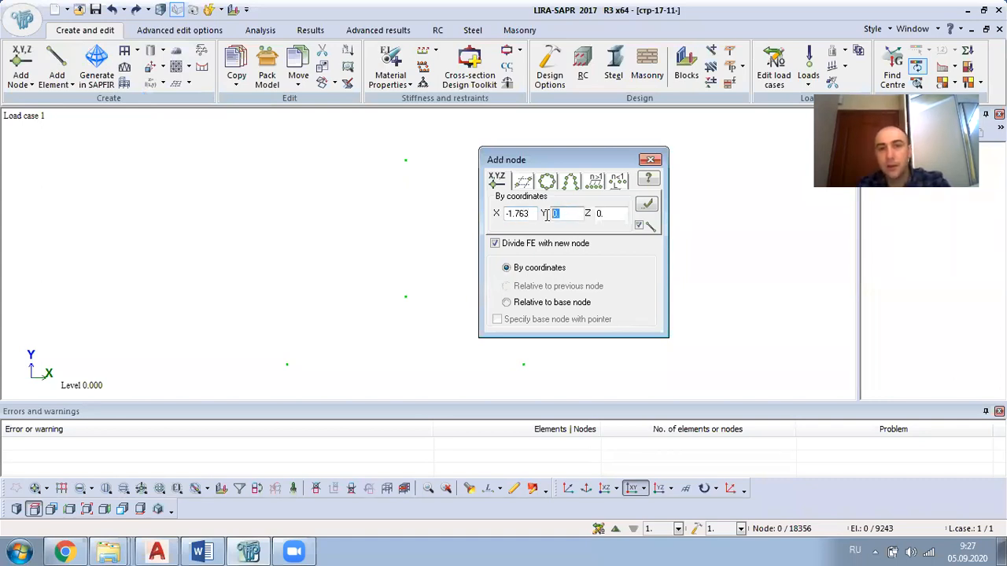
text(-)
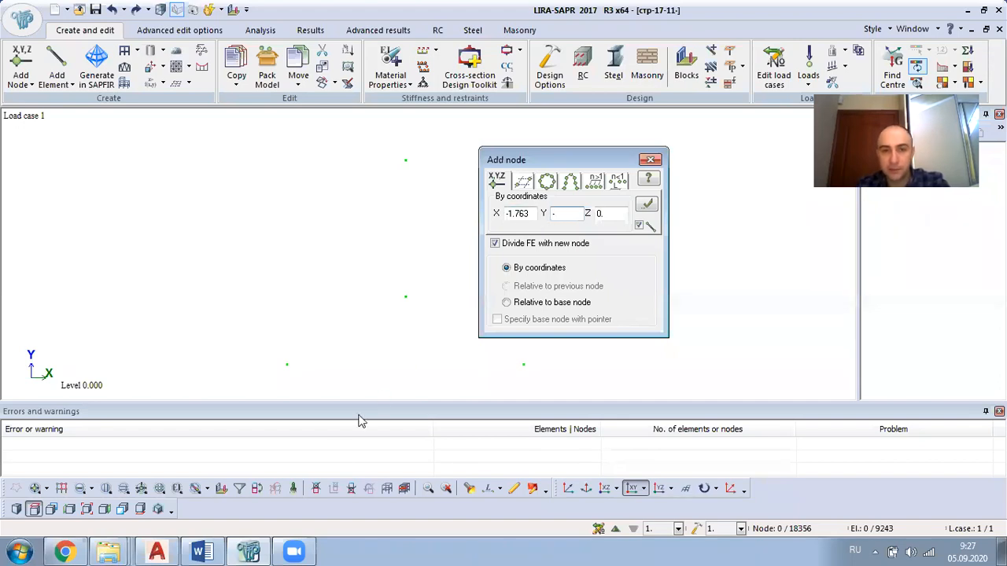
click(167, 551)
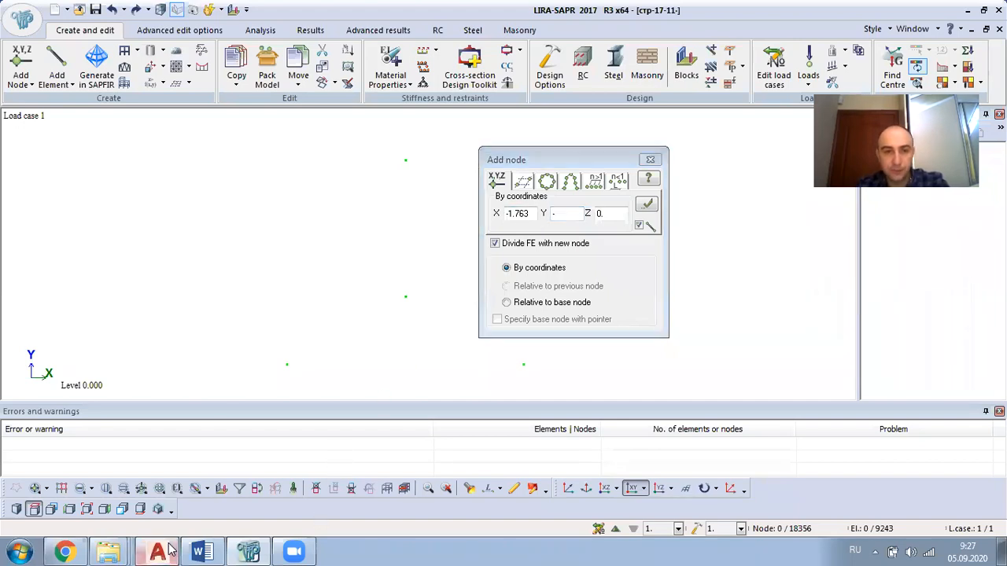
click(167, 550)
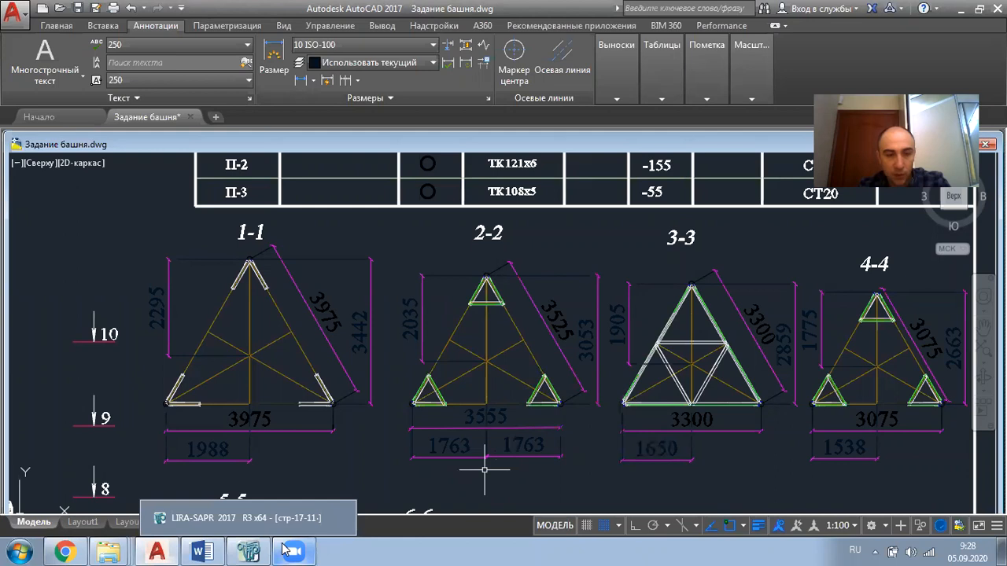
mouse_move(247, 549)
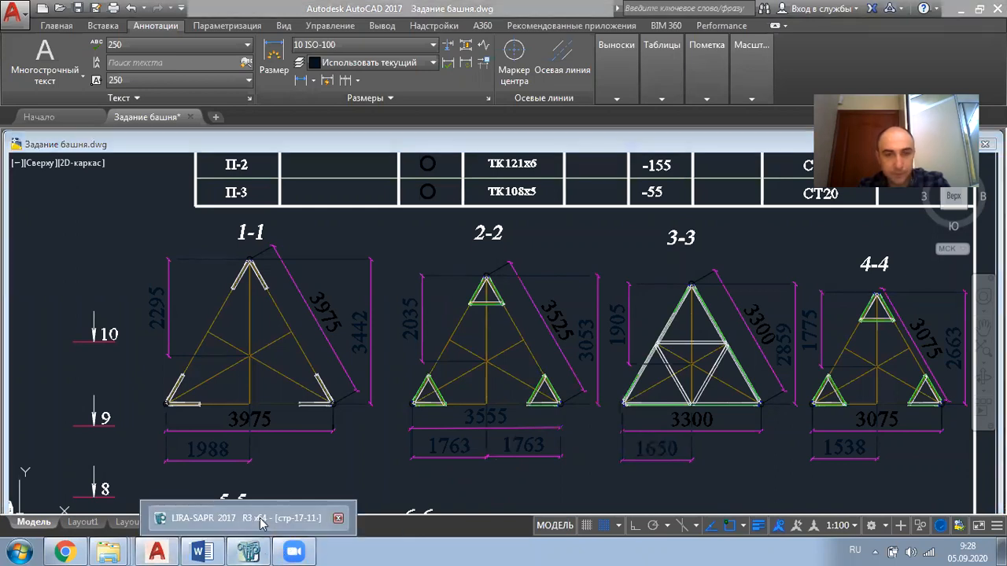
click(262, 523)
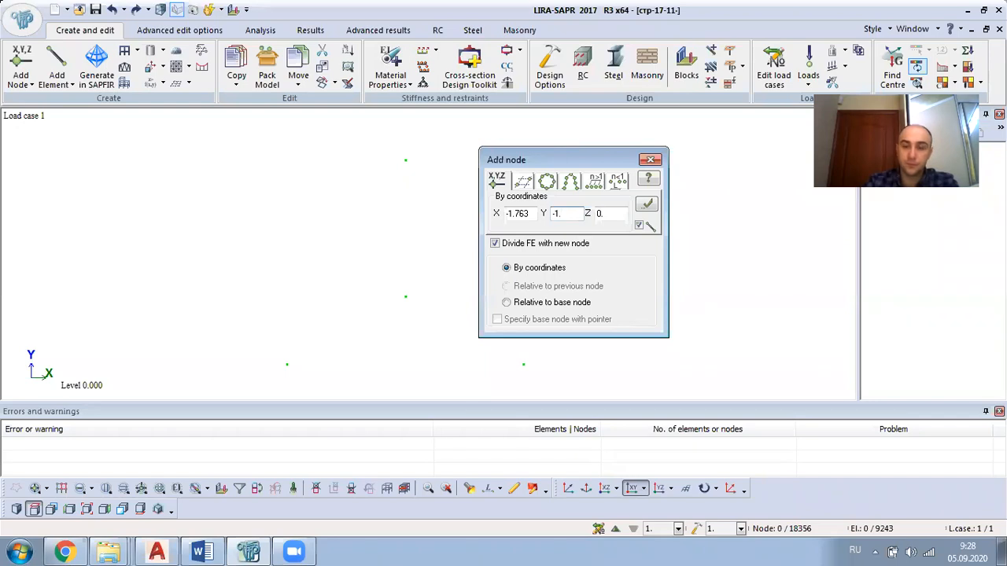
text(18)
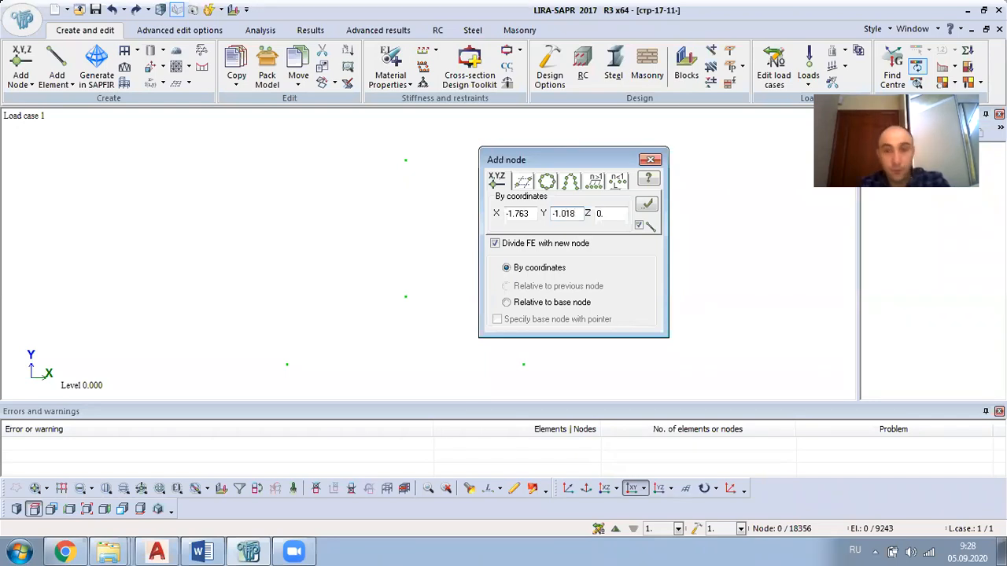
click(646, 204)
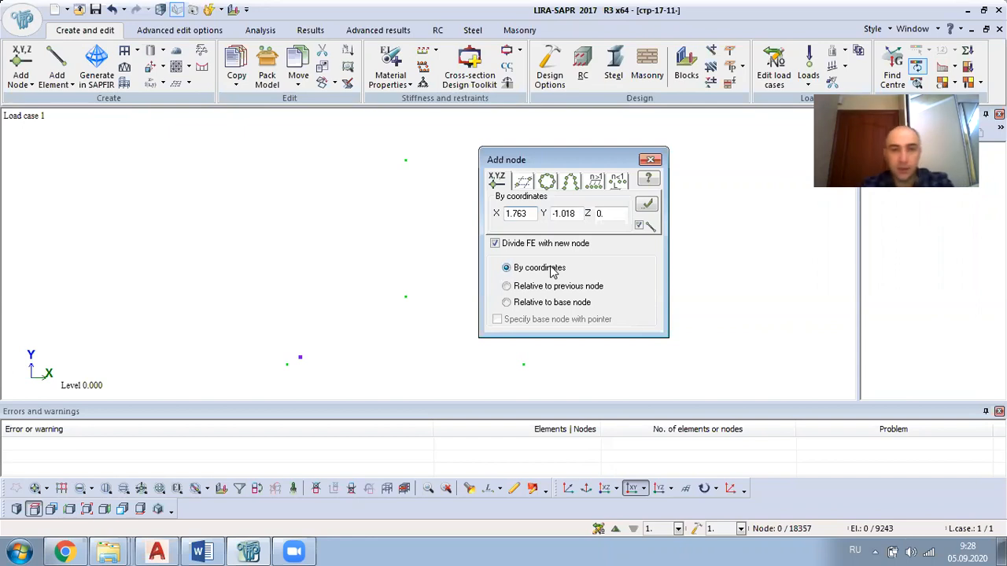
click(645, 206)
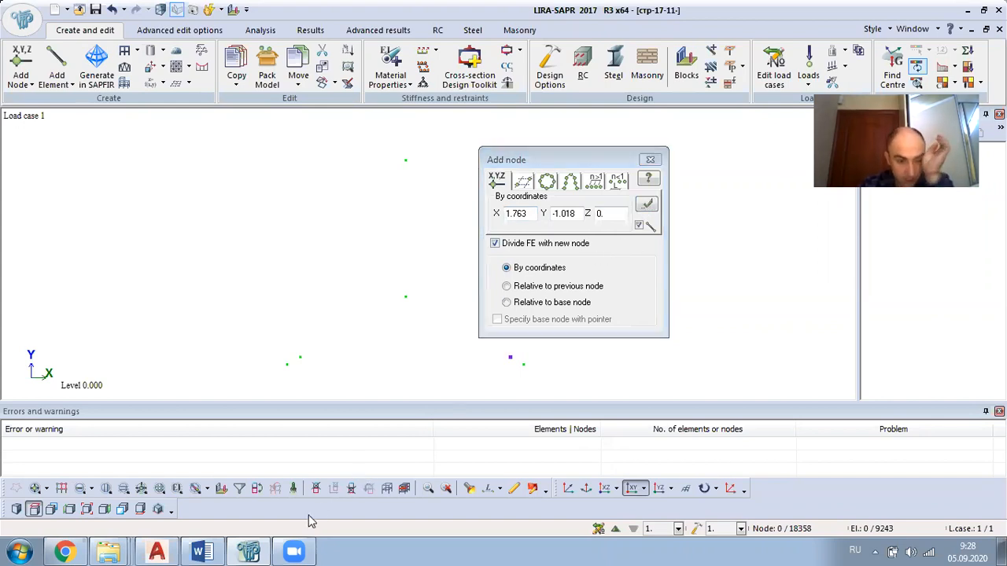
Check the apex distance of section 2-2 in AutoCAD and add a node in LIRA-SAPR at X 0, Y 2.035, Z 0
click(157, 551)
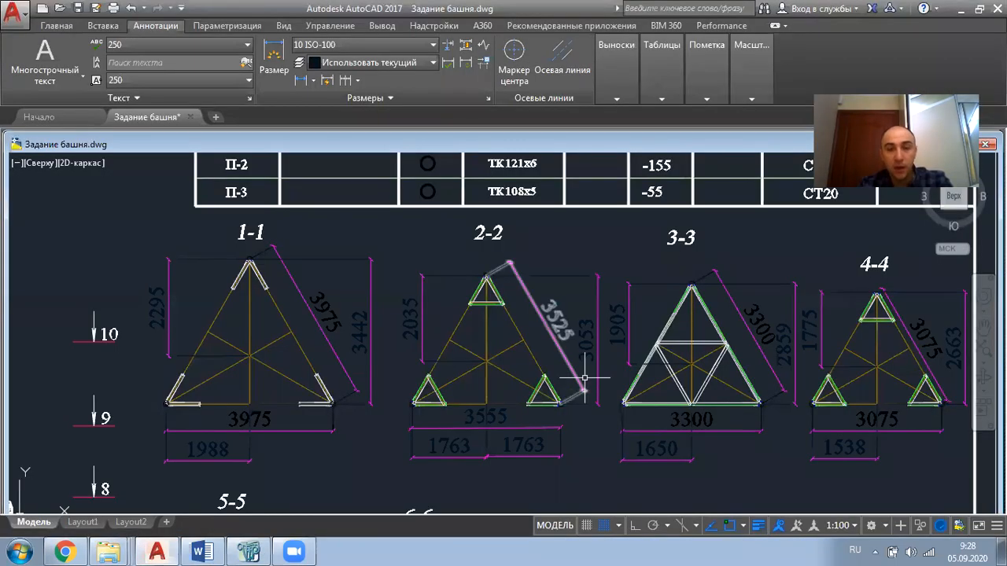
scroll(584, 379, up, 2)
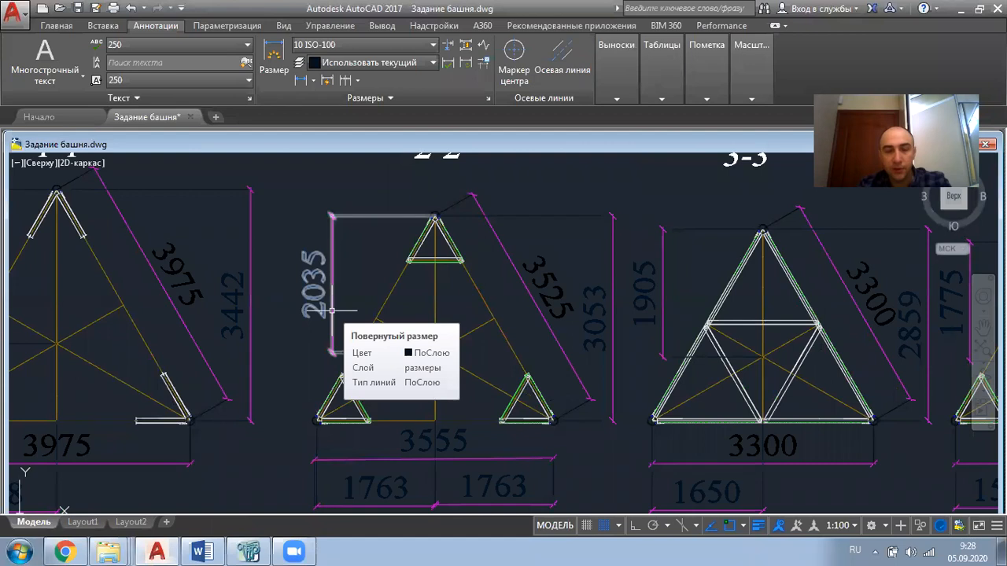
click(248, 550)
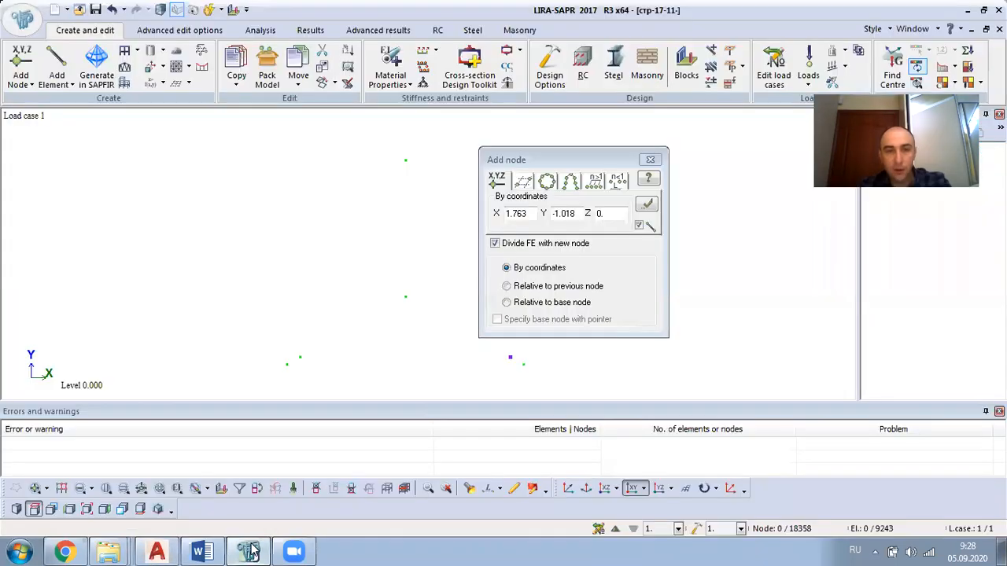
double_click(563, 213)
text(2.03)
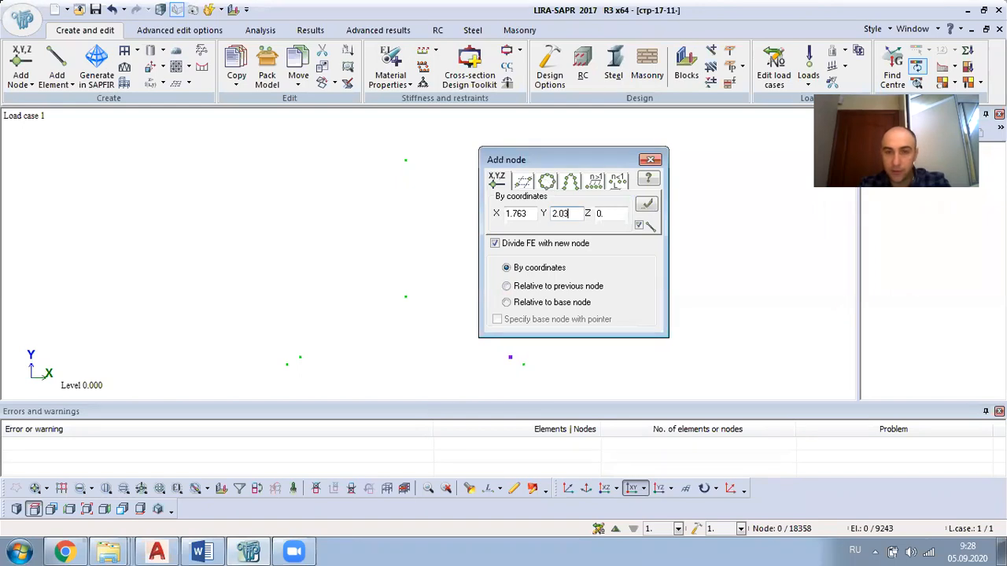
text(5)
drag(537, 216, 495, 218)
text(0)
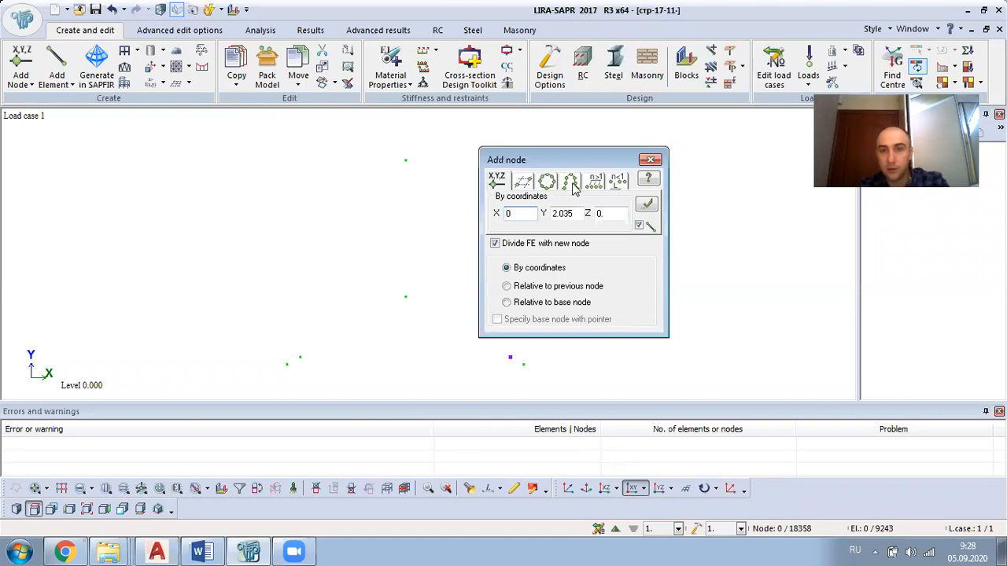
click(647, 205)
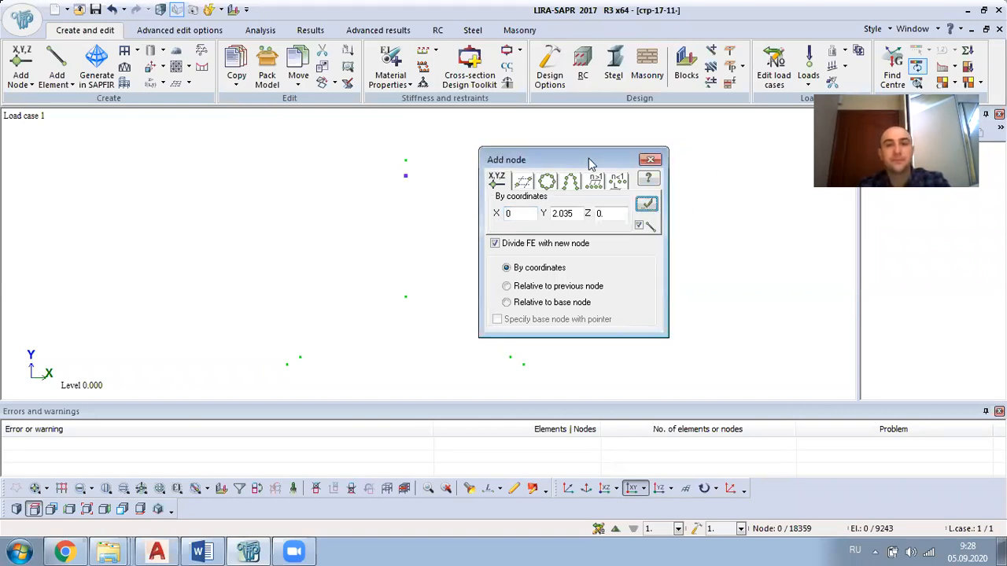
Move the Add node dialog clear of the model nodes and close the Errors and warnings panel
drag(588, 159, 679, 159)
middle_drag(407, 258, 380, 252)
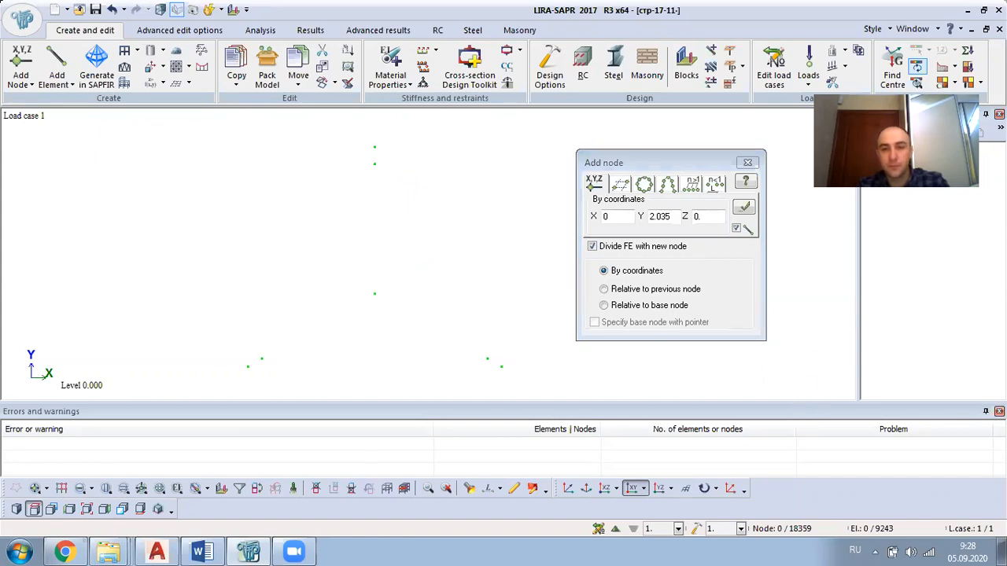
click(999, 411)
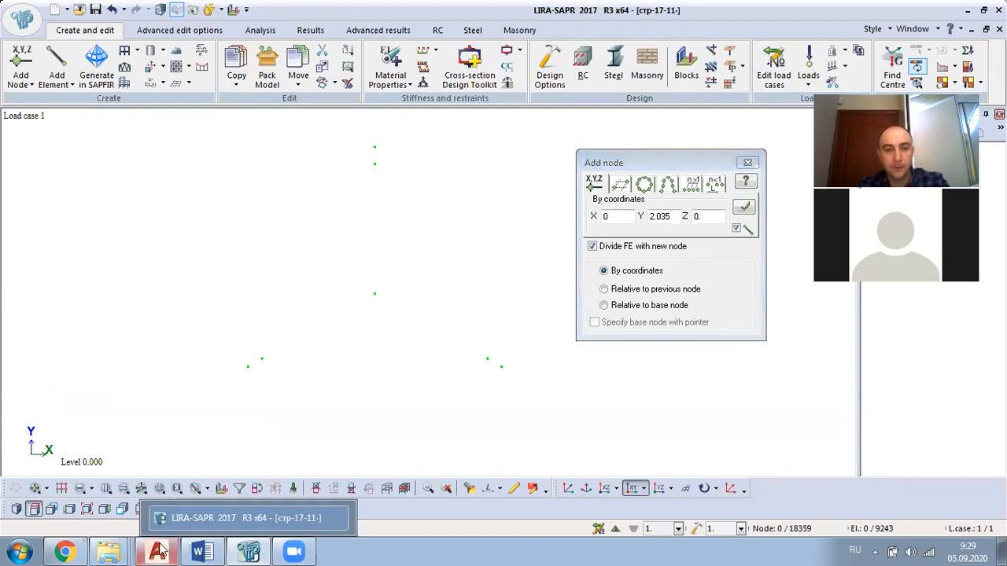
Switch to AutoCAD and examine the half-width and apex distance dimensions of section 3-3
click(157, 553)
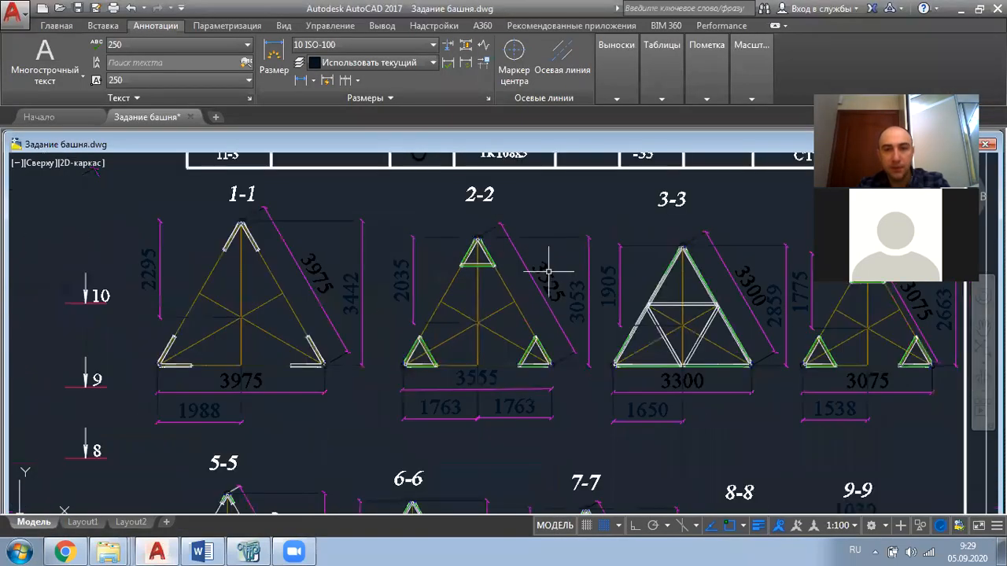
scroll(548, 272, up, 2)
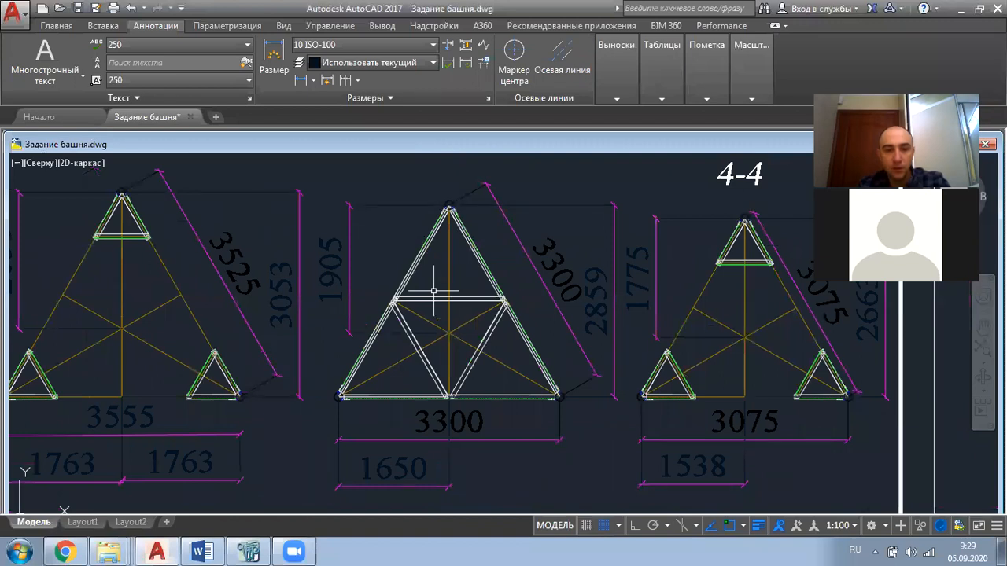
scroll(359, 415, down, 2)
scroll(340, 470, up, 2)
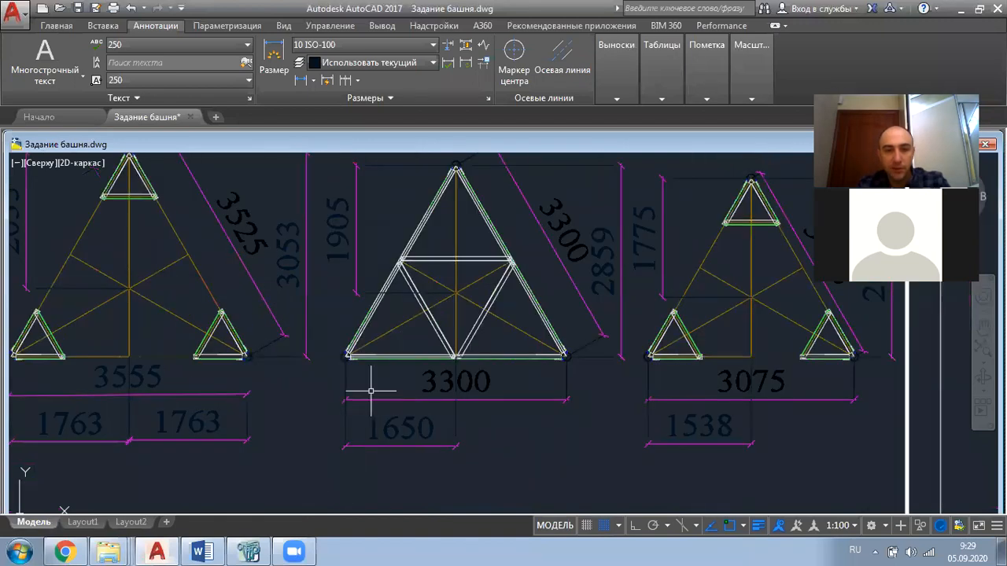
scroll(371, 390, down, 2)
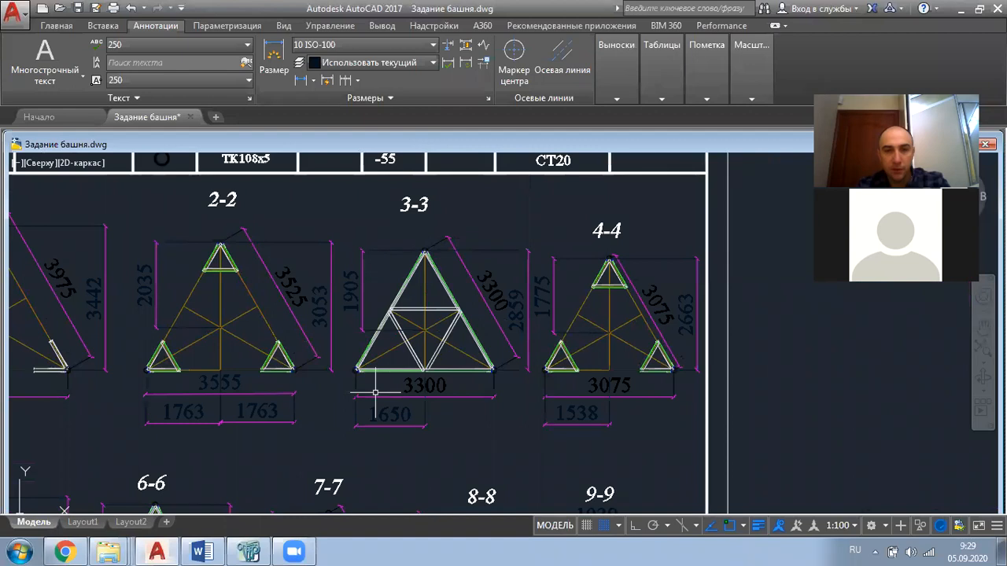
scroll(343, 385, up, 2)
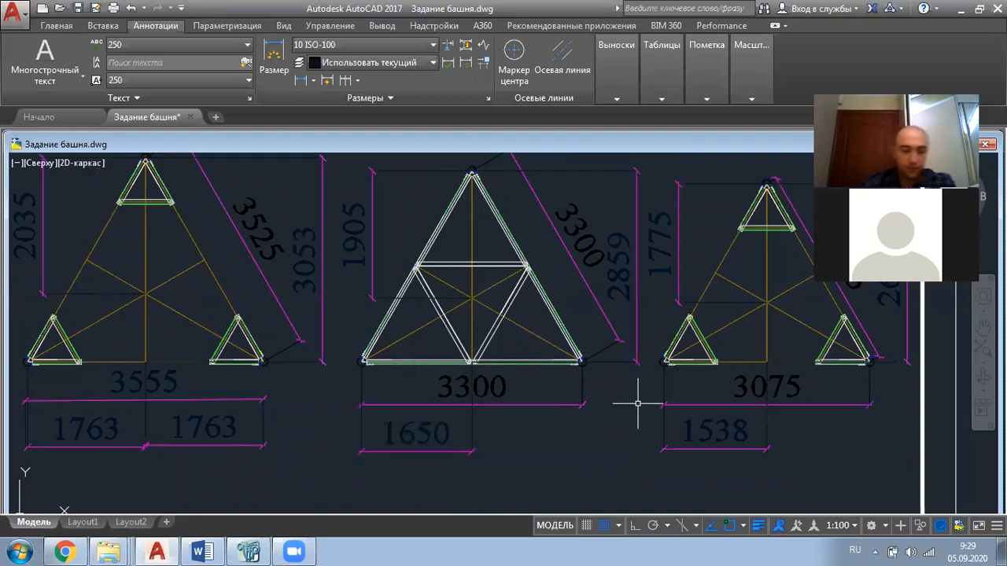
click(439, 435)
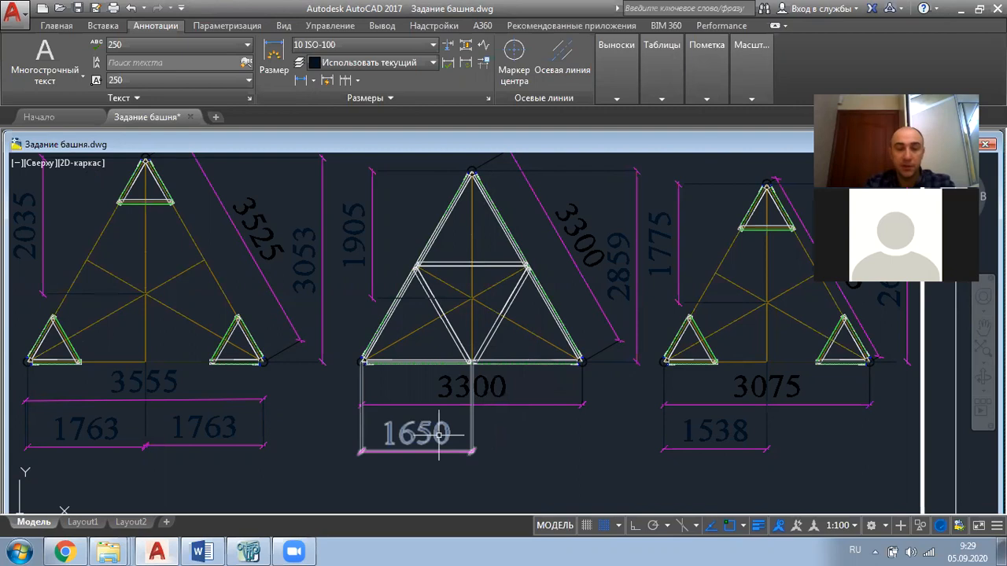
key(Escape)
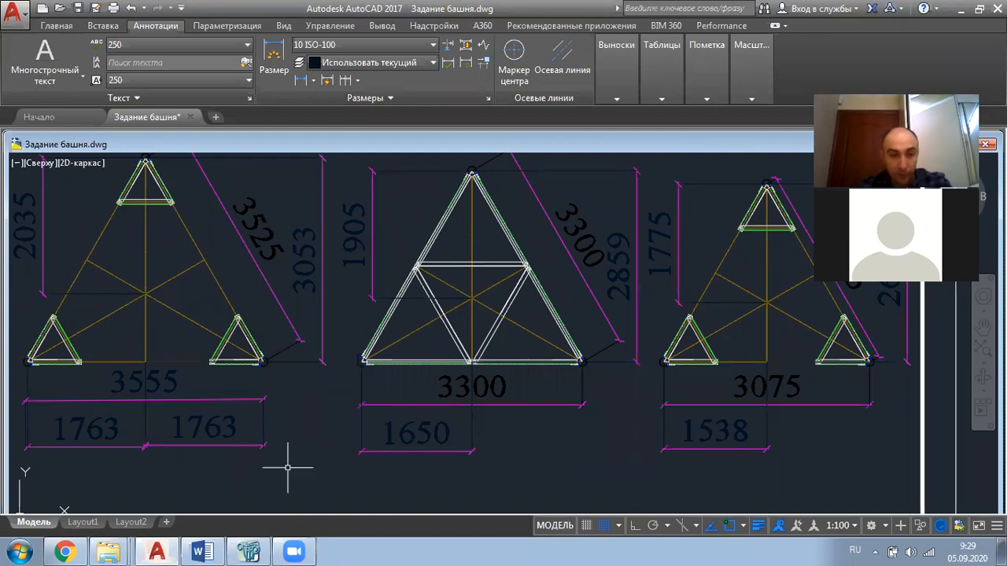
click(247, 550)
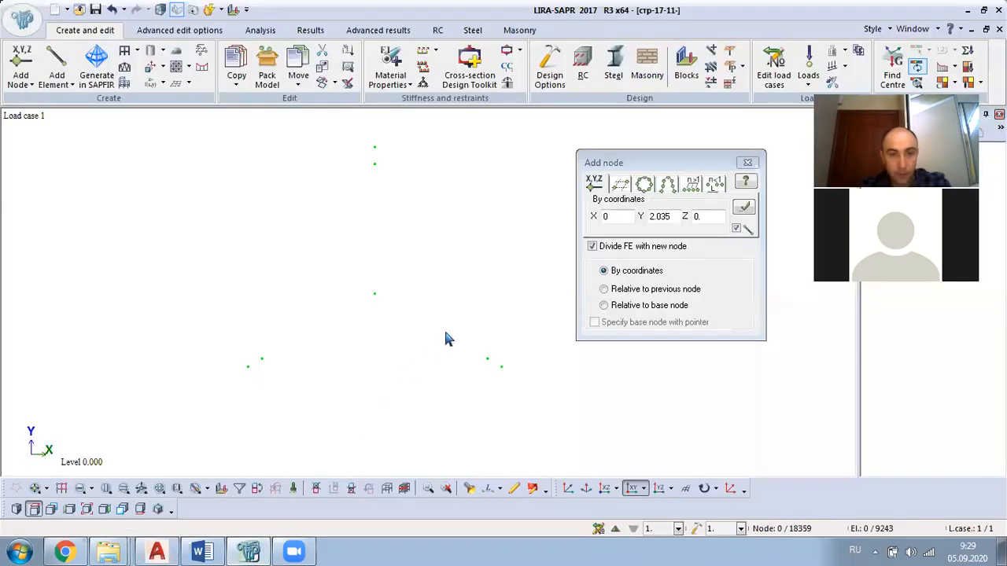
double_click(659, 216)
key(BackSpace)
text(-0.954)
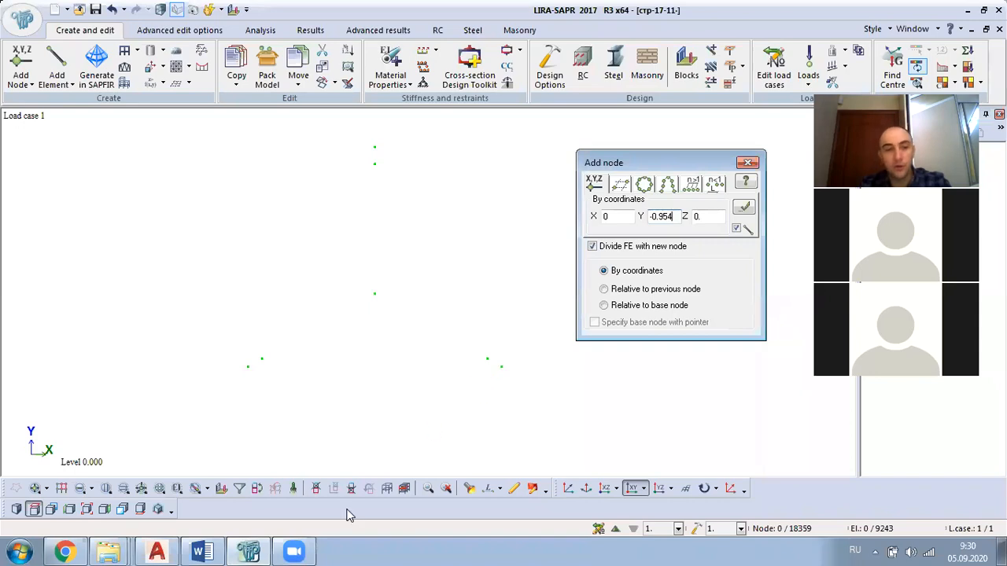
Examine the level marks on the AutoCAD tower elevation to find the height of section 2
click(253, 550)
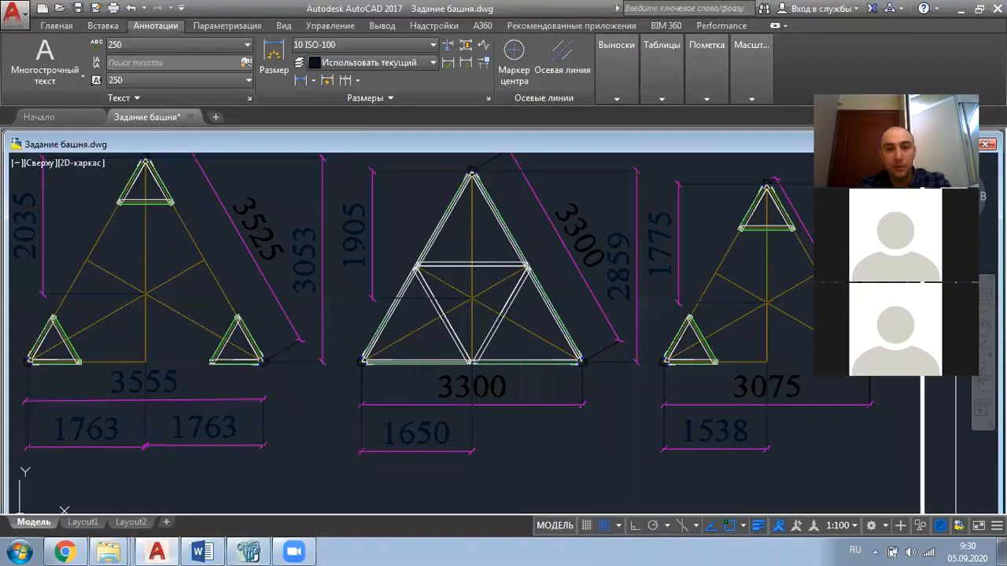
scroll(575, 387, down, 2)
scroll(575, 388, down, 3)
scroll(460, 352, down, 2)
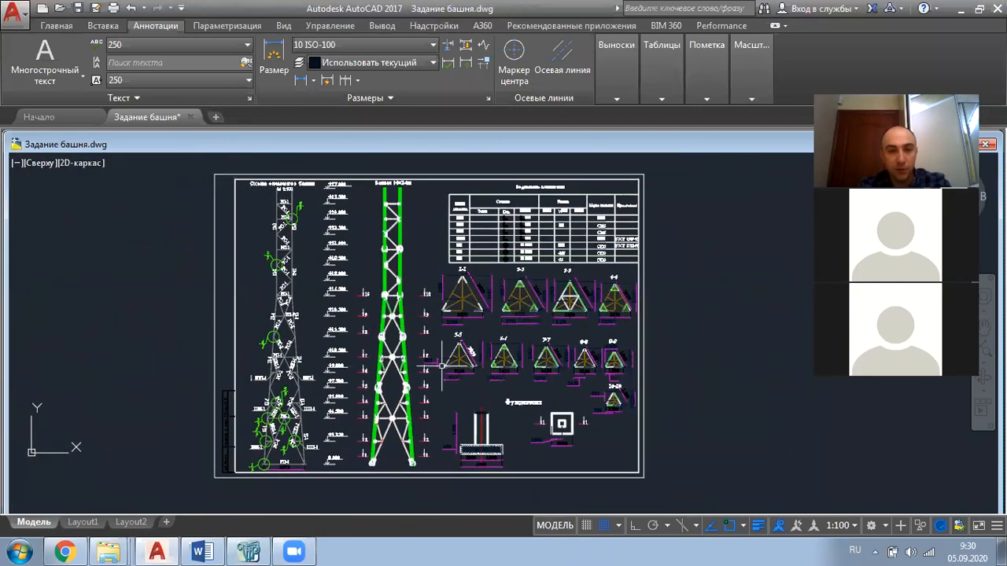
scroll(434, 374, up, 2)
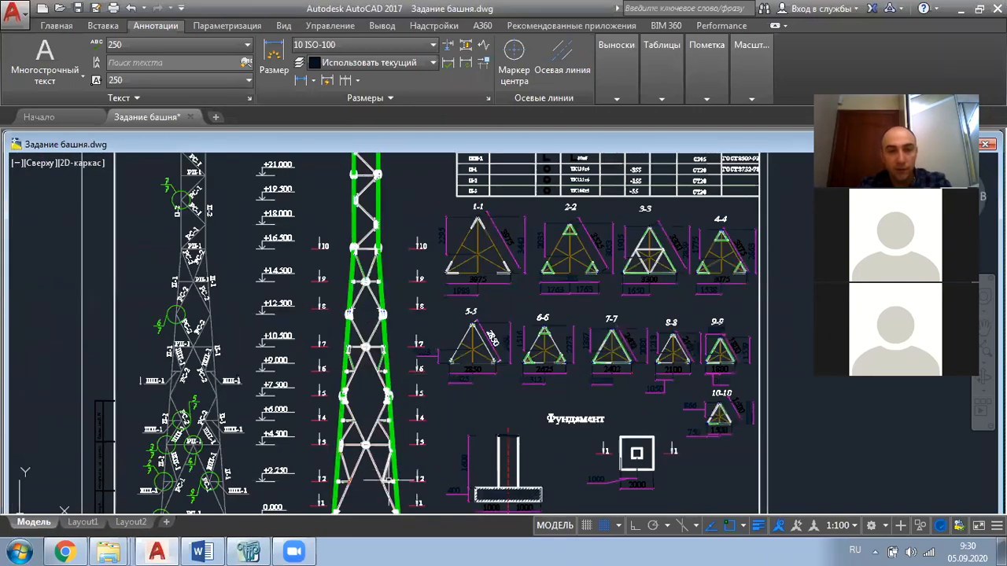
scroll(256, 480, up, 2)
scroll(255, 481, down, 2)
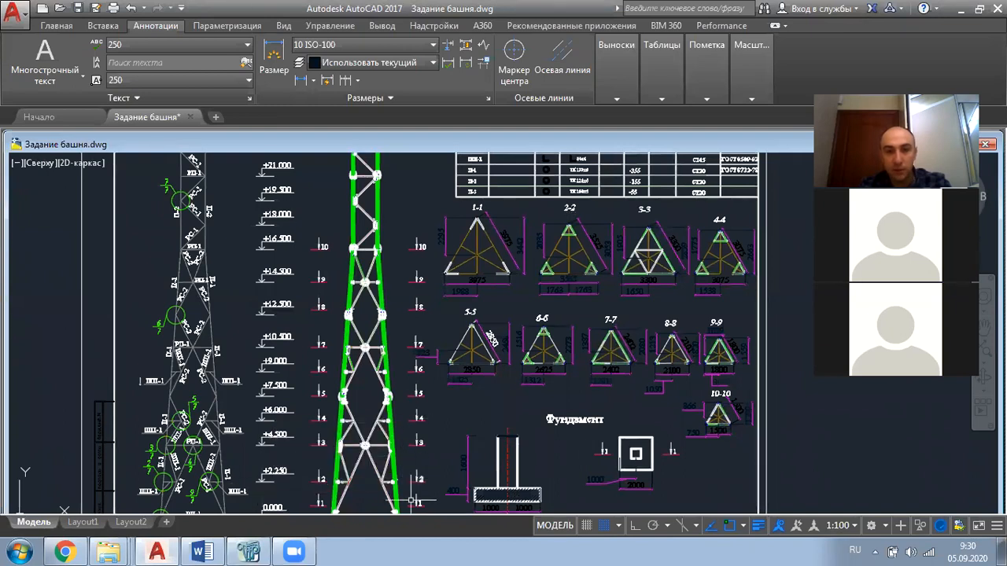
middle_drag(368, 460, 357, 416)
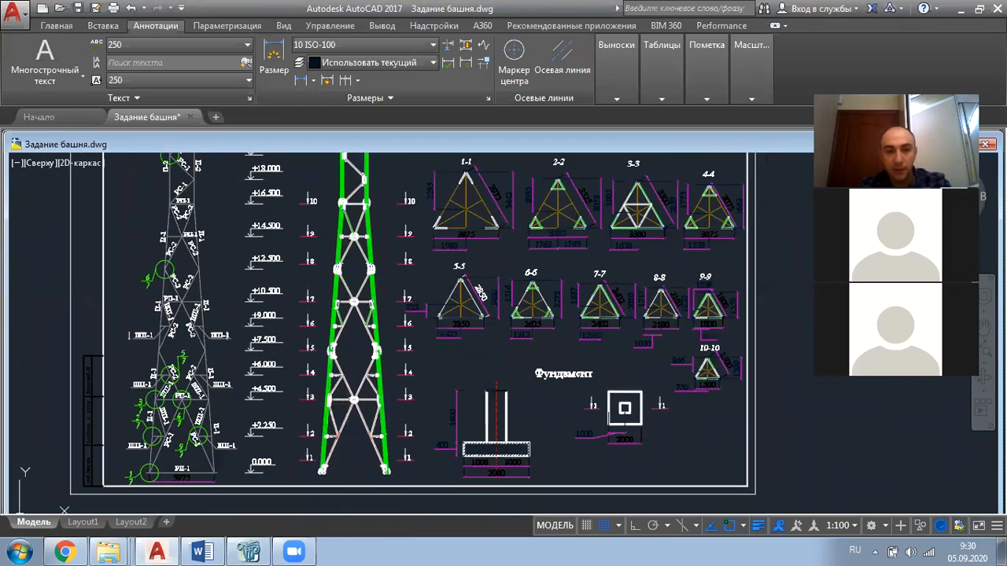
scroll(331, 438, up, 5)
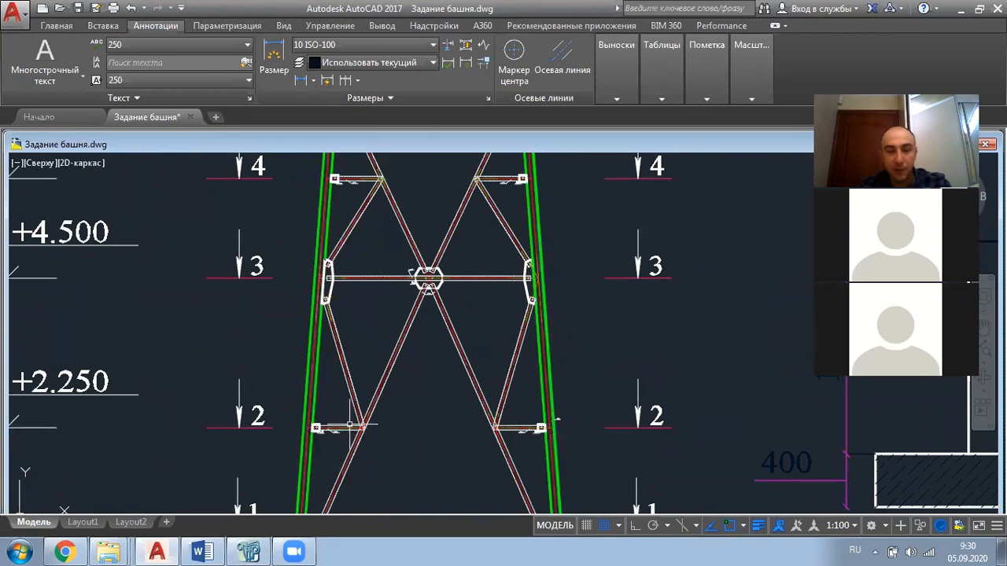
scroll(534, 425, down, 4)
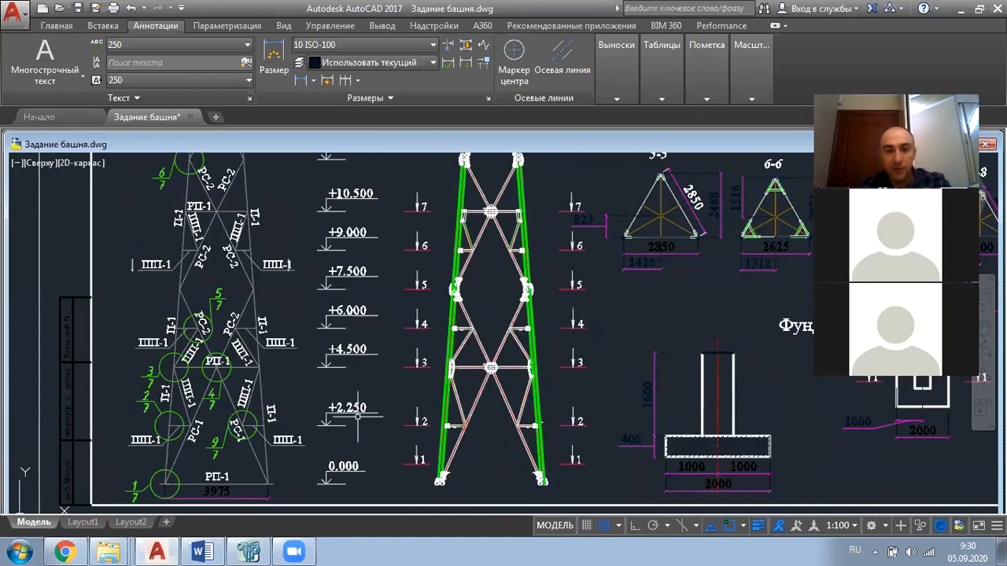
scroll(358, 416, up, 3)
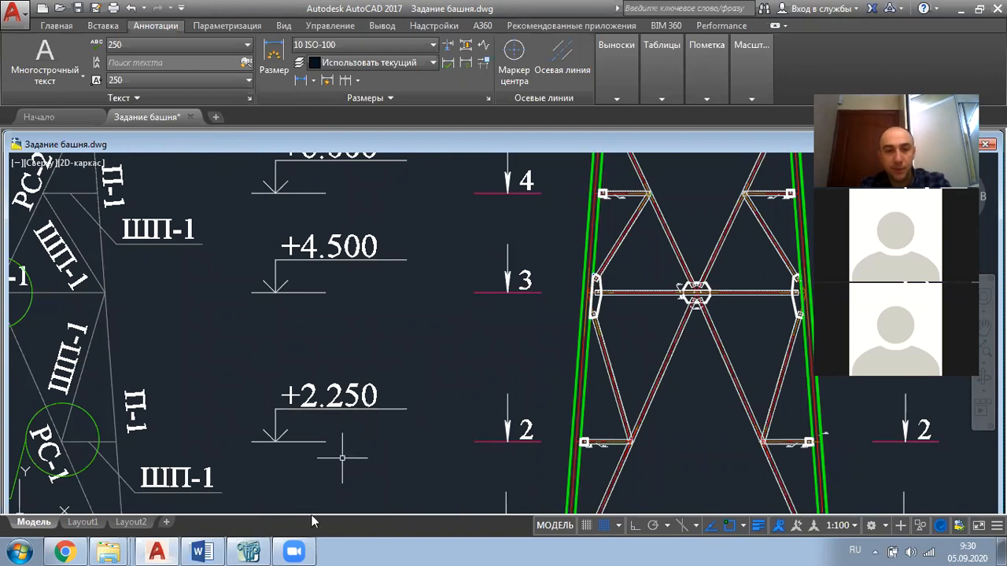
Switch to LIRA-SAPR, select the three corner nodes of section 2-2, and close the Add node dialog
click(248, 552)
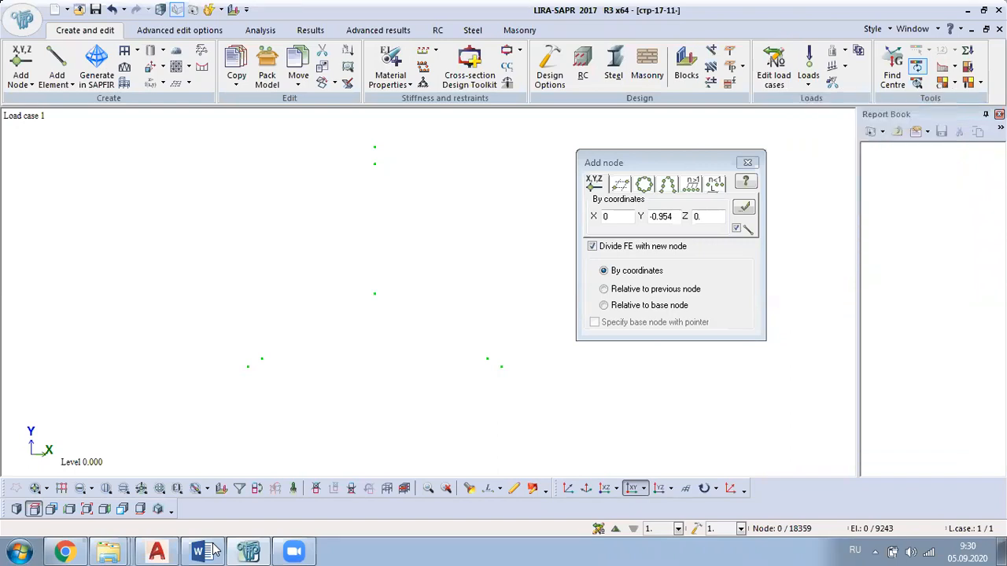
click(33, 488)
click(264, 359)
click(489, 360)
drag(394, 157, 366, 185)
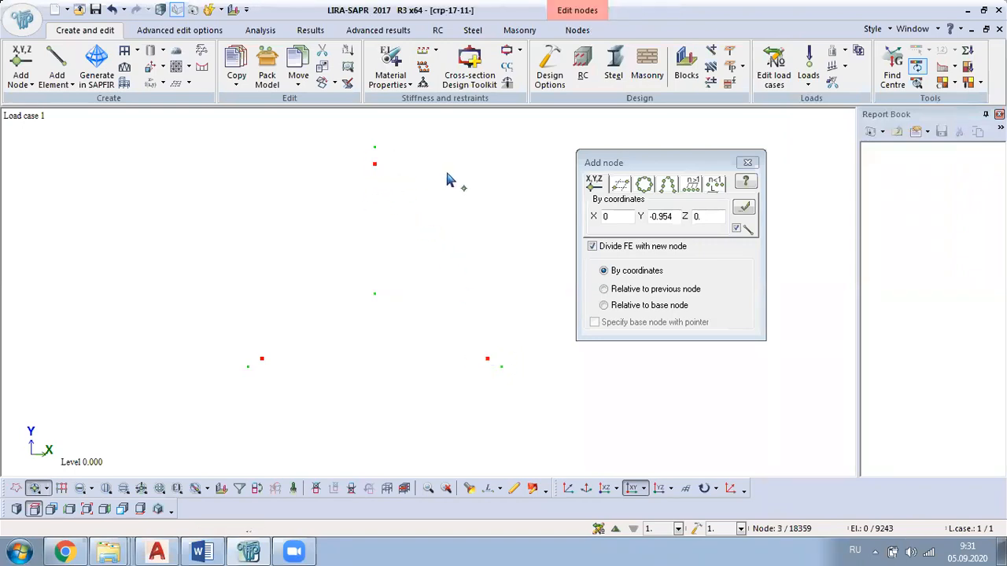
click(748, 164)
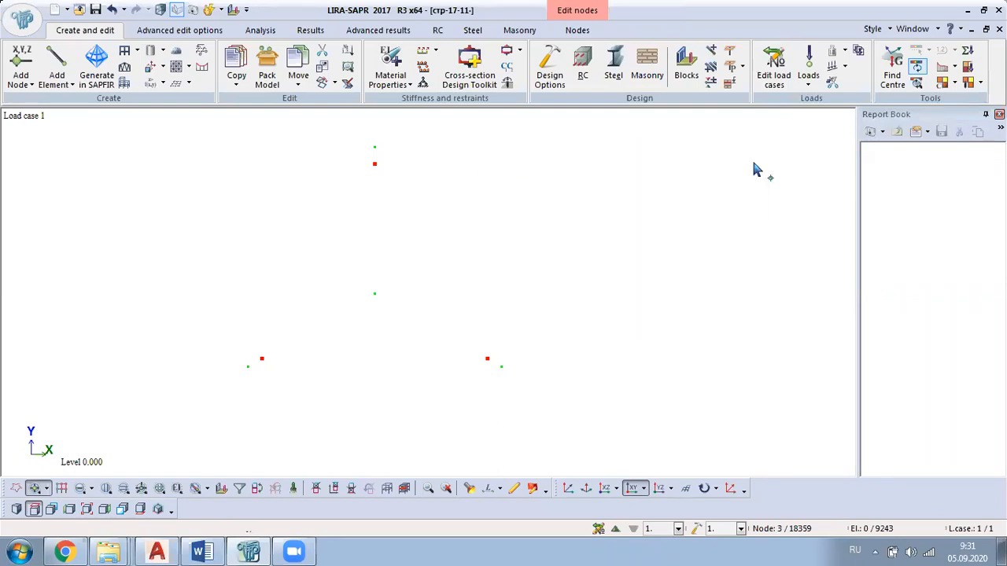
Move the three selected nodes by dZ 2.25 m and display the model in the XOZ projection
click(298, 86)
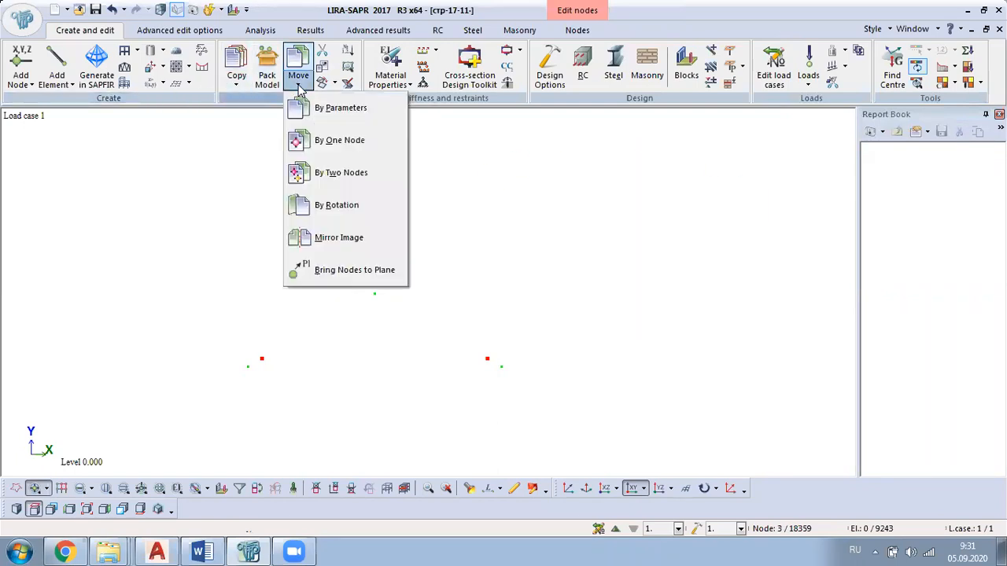
click(372, 118)
click(656, 327)
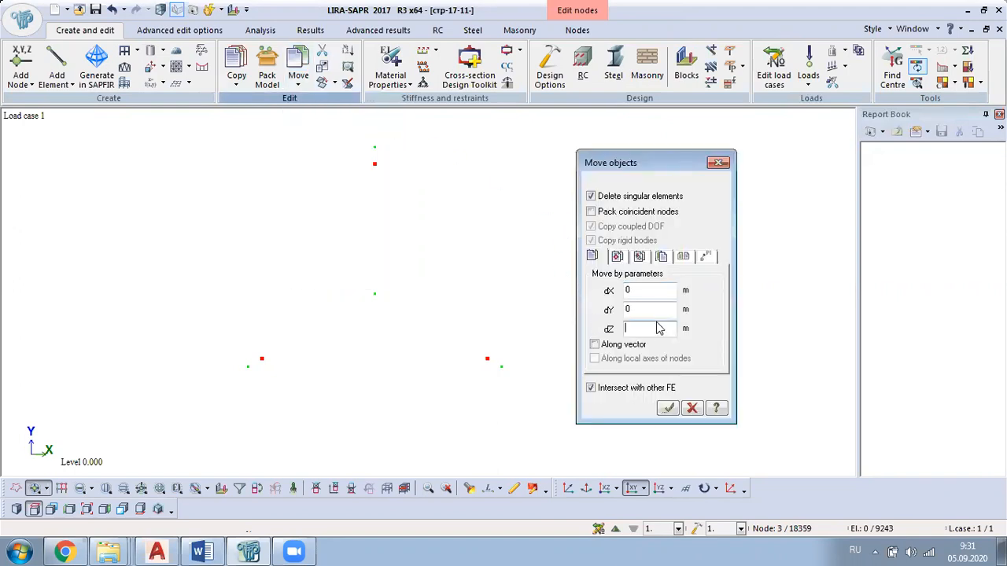
text(2.25)
click(154, 551)
click(149, 550)
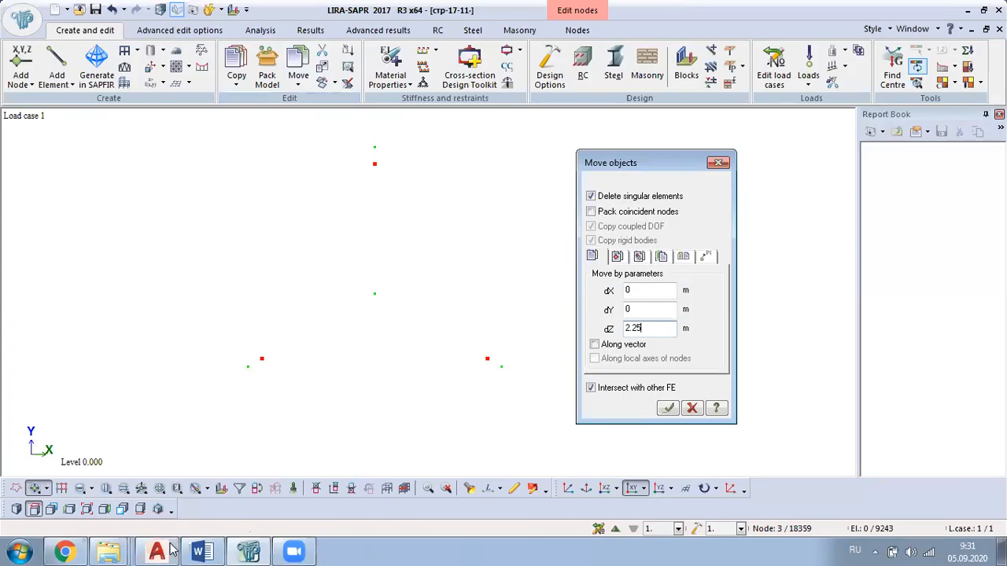
click(604, 489)
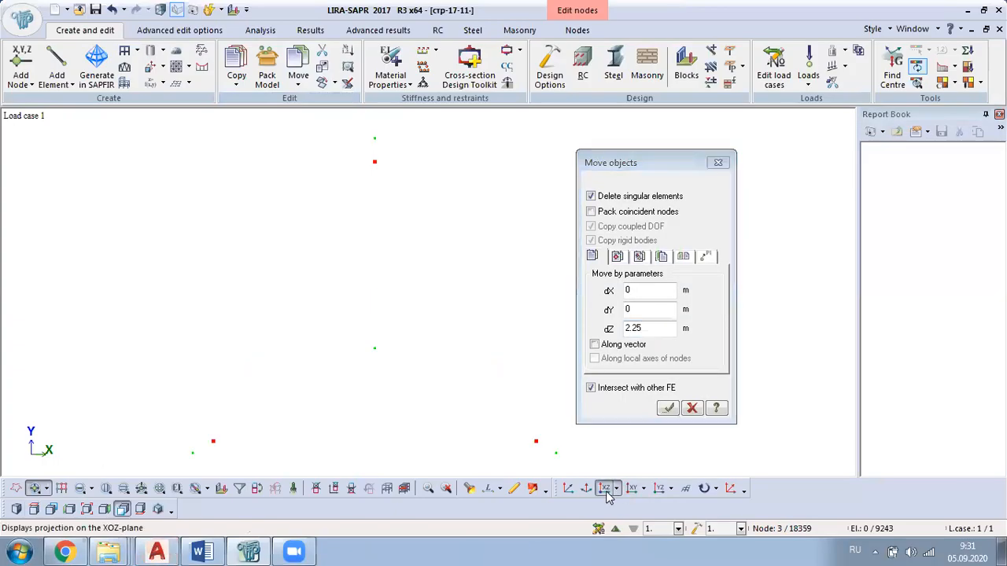
scroll(492, 380, down, 4)
middle_drag(504, 395, 415, 359)
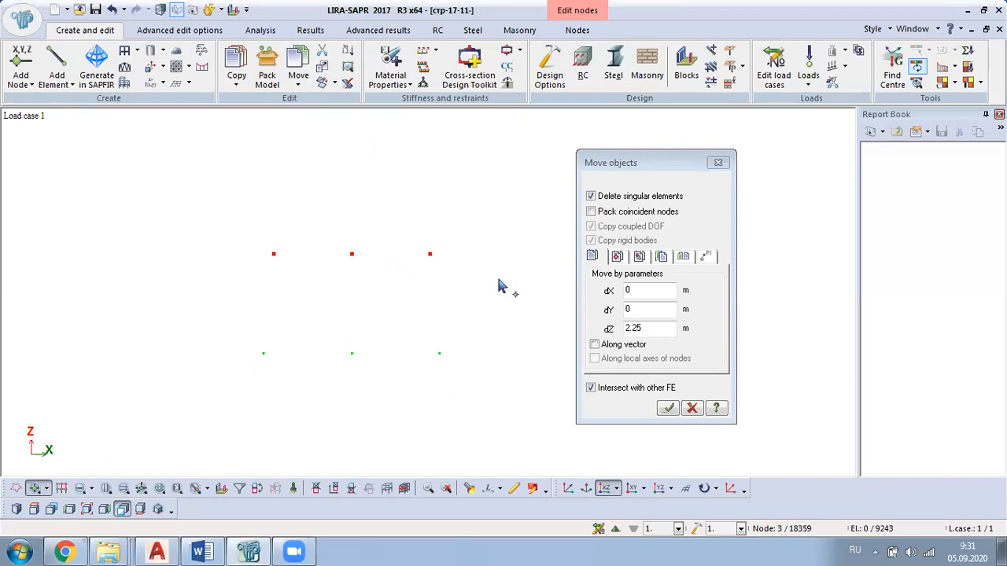
click(717, 164)
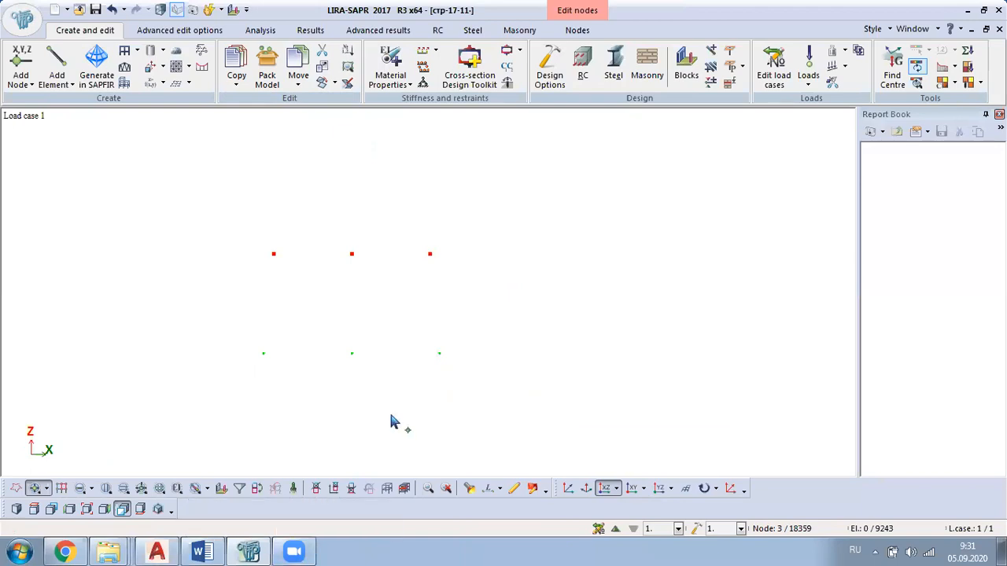
Switch to AutoCAD and check the section 3 level on the tower elevation and the dimensions of section 3-3
click(168, 547)
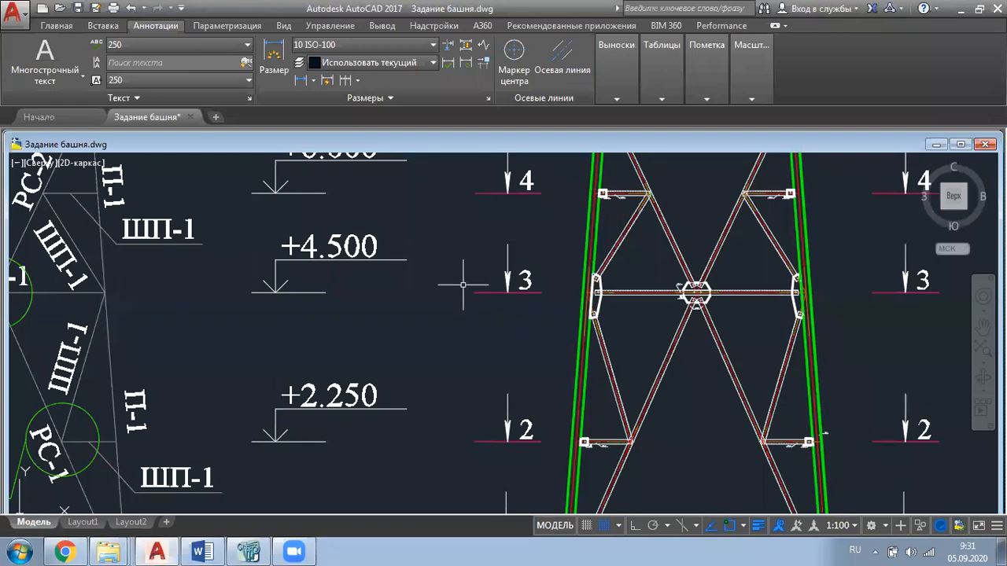
scroll(464, 285, down, 4)
scroll(550, 220, up, 5)
scroll(476, 198, down, 5)
scroll(472, 299, up, 6)
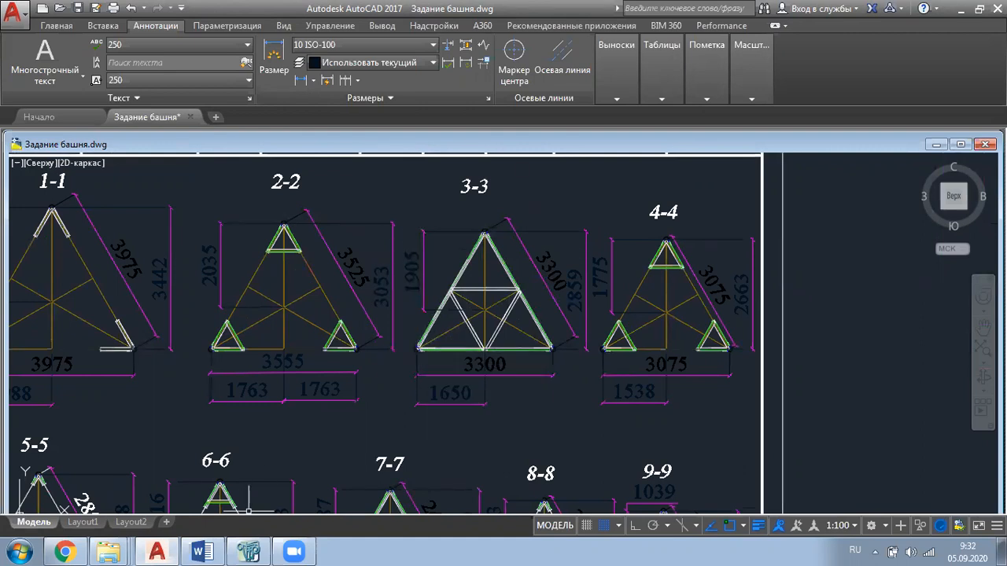
Return to LIRA-SAPR's XOY projection and start adding a node by coordinates with Y set to -0.954
click(249, 552)
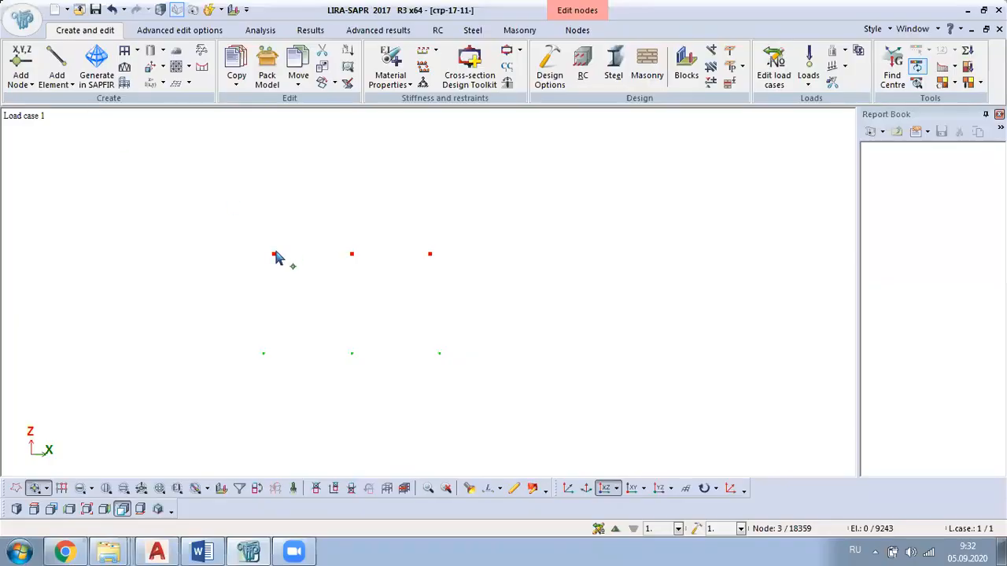
click(633, 488)
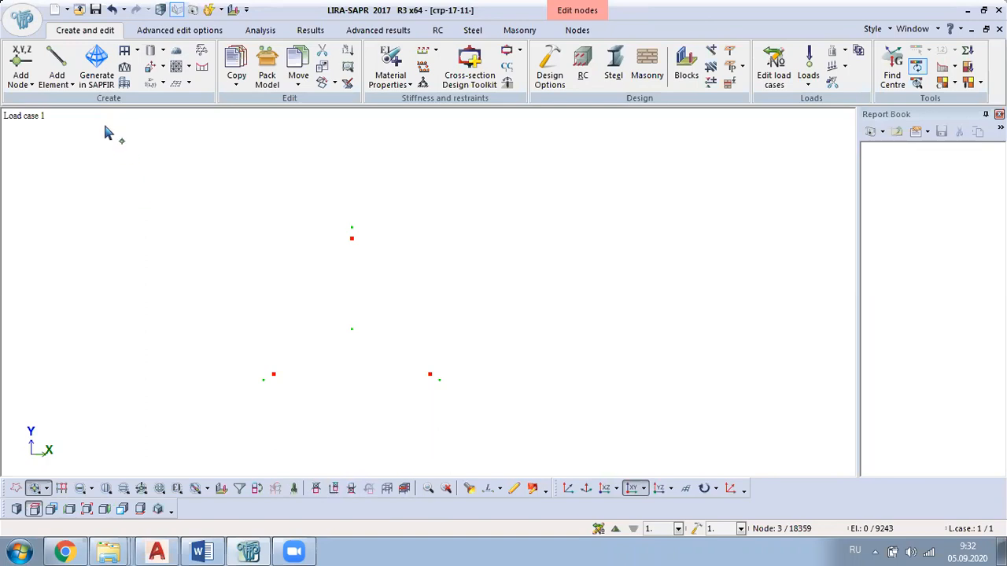
click(21, 84)
click(46, 110)
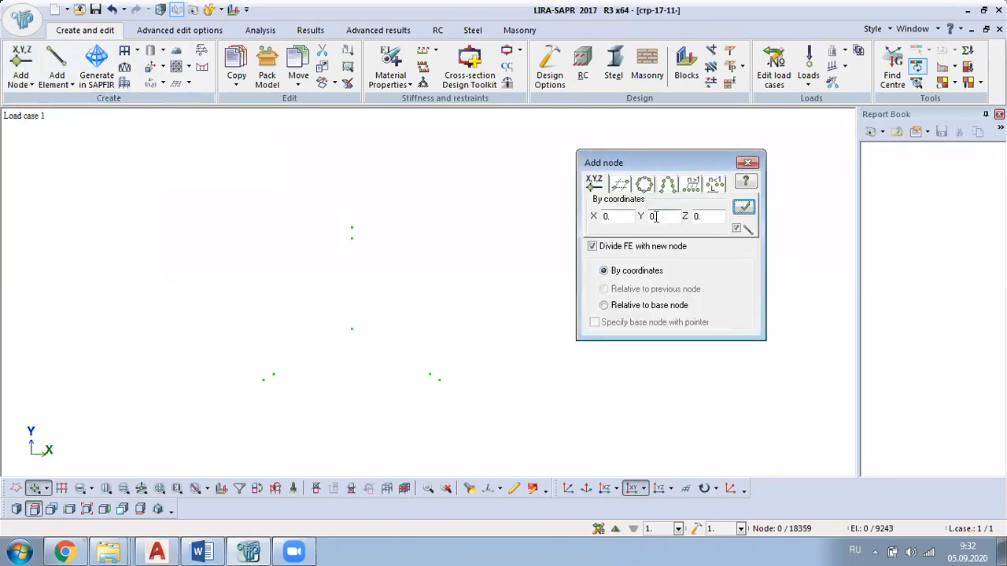
double_click(665, 218)
key(BackSpace)
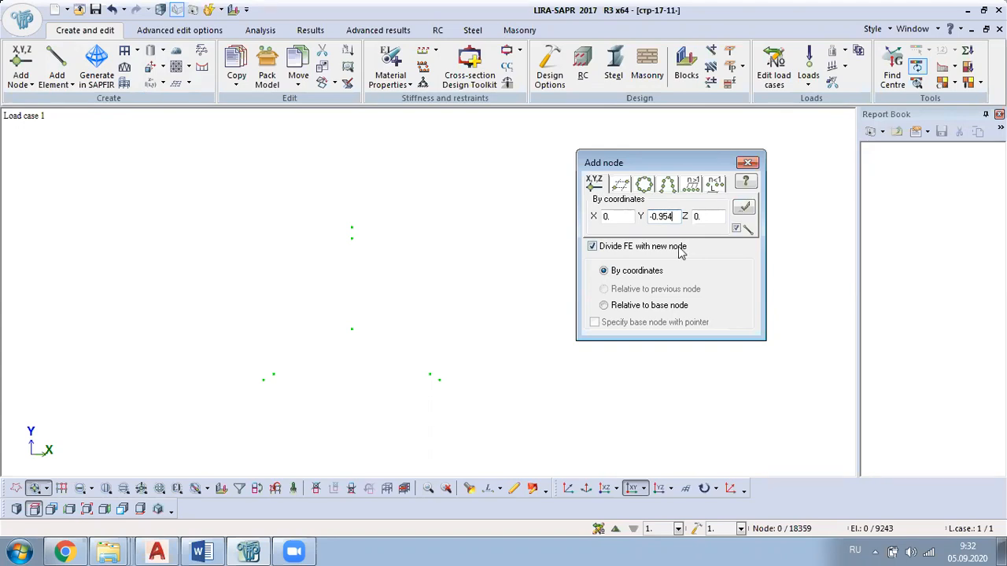
Set X to -1.650 with Z at 0 and add the node as a corner of section 3-3
double_click(622, 217)
text(-)
click(161, 550)
click(165, 548)
text(5)
click(743, 207)
scroll(274, 405, up, 1)
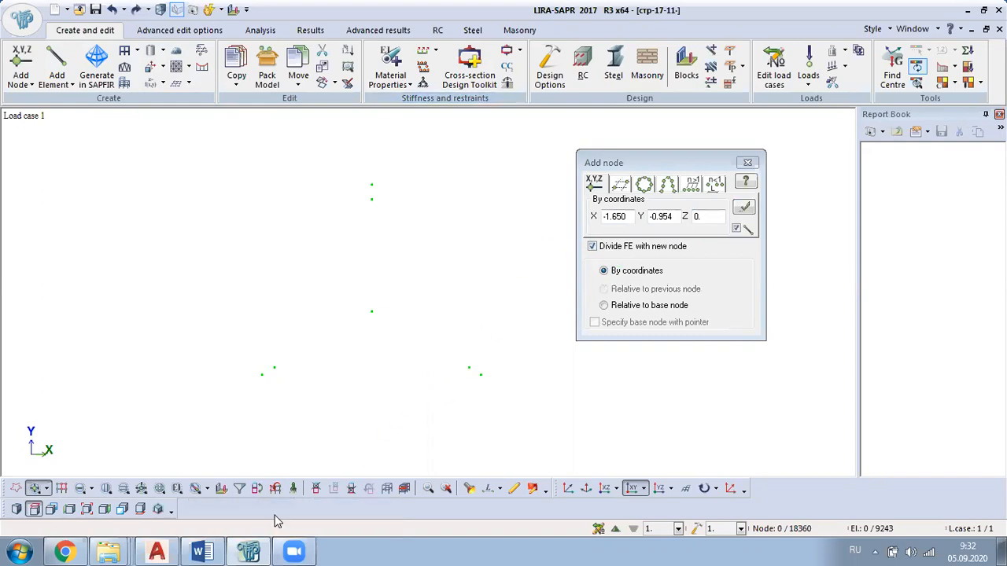
Switch to AutoCAD and examine the level mark of section 3 on the tower elevation
click(205, 550)
click(239, 548)
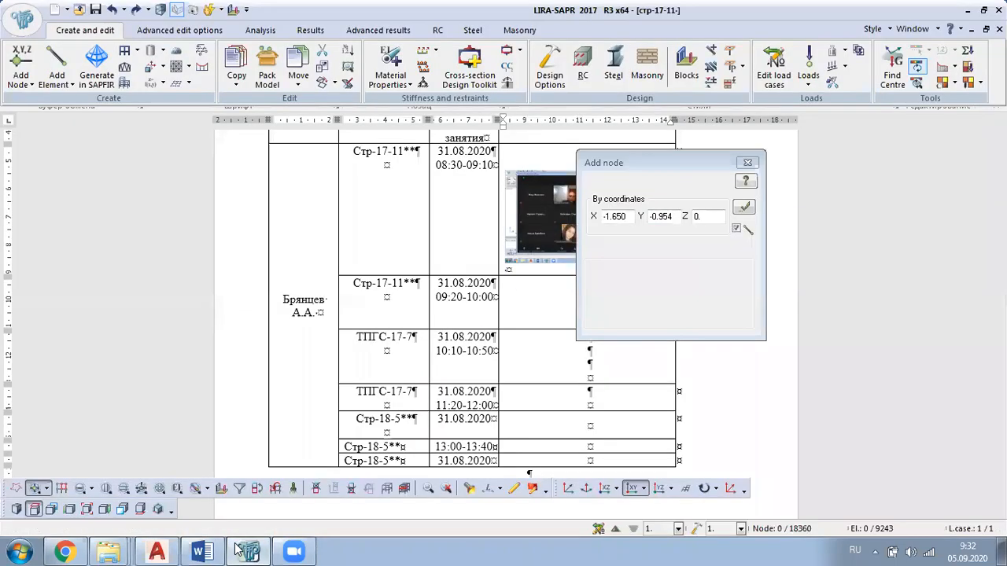
click(156, 551)
scroll(386, 373, down, 2)
middle_drag(281, 380, 553, 284)
scroll(255, 361, down, 2)
mouse_move(254, 361)
middle_down()
mouse_move(248, 383)
mouse_move(283, 294)
middle_up()
scroll(224, 462, up, 3)
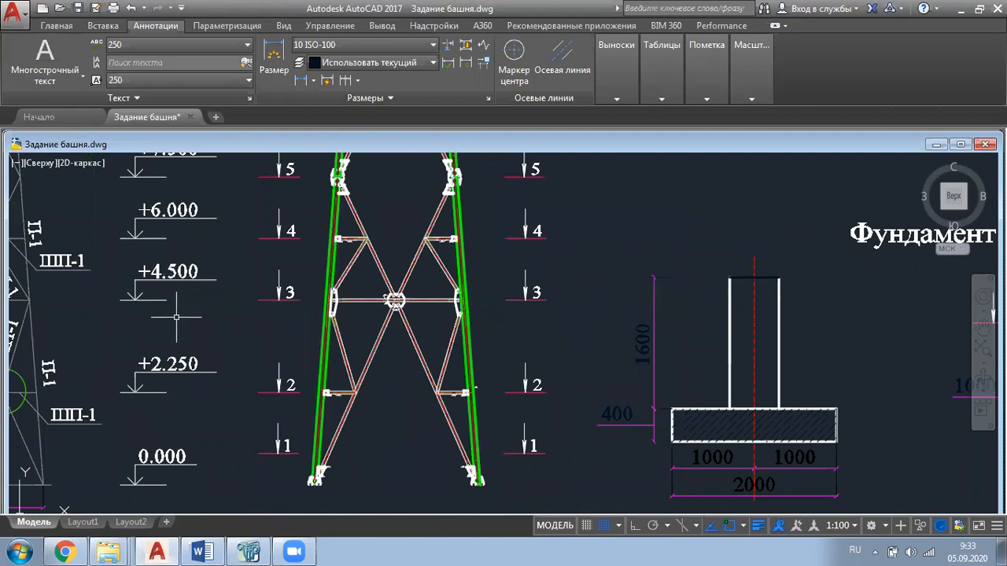
Return to LIRA-SAPR and add the first corner node of section 3-3 at X -1.650, Y -0.954 with Z set to 4.5
scroll(176, 317, down, 4)
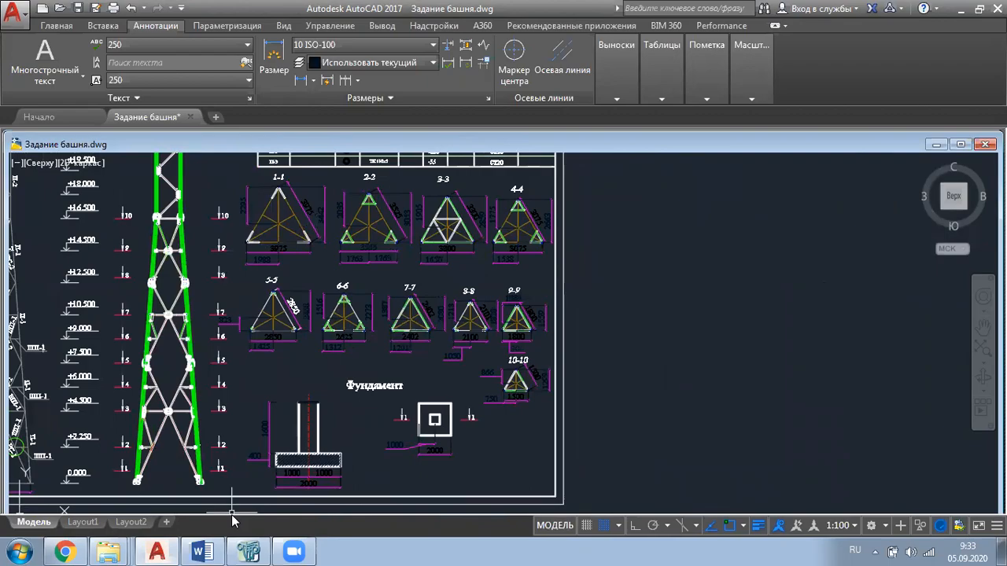
click(248, 551)
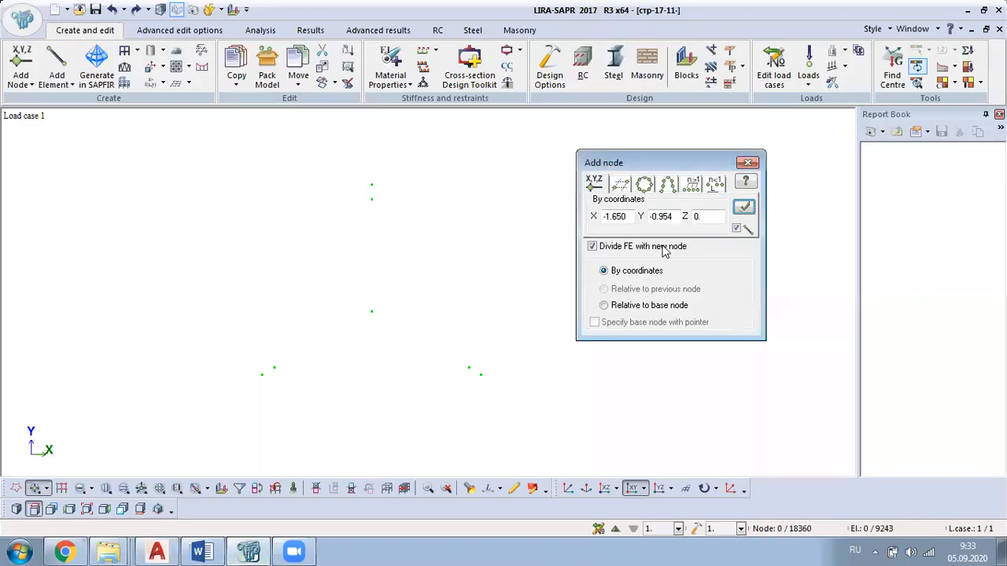
double_click(704, 216)
text(4.5)
click(745, 208)
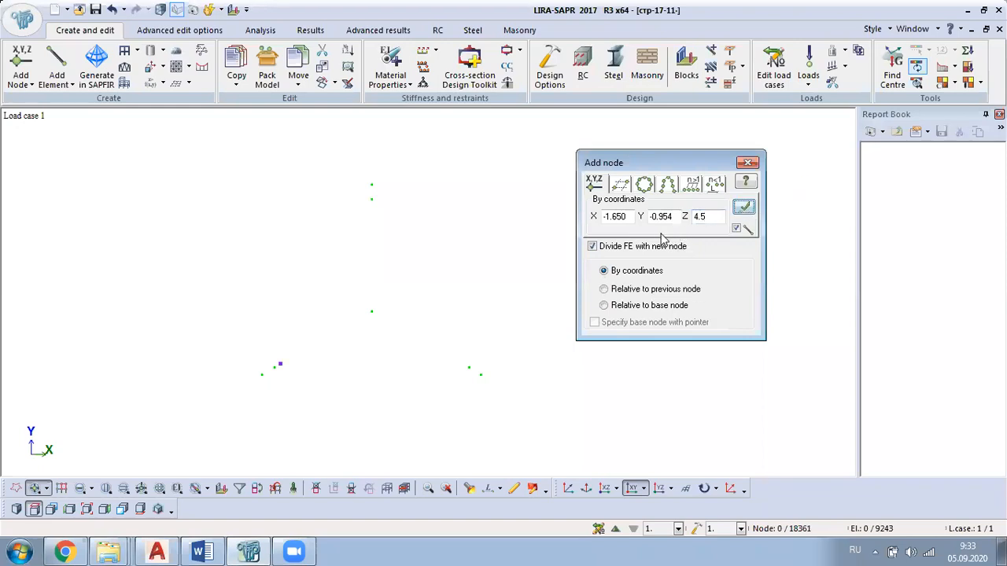
scroll(270, 390, up, 1)
scroll(270, 390, up, 1)
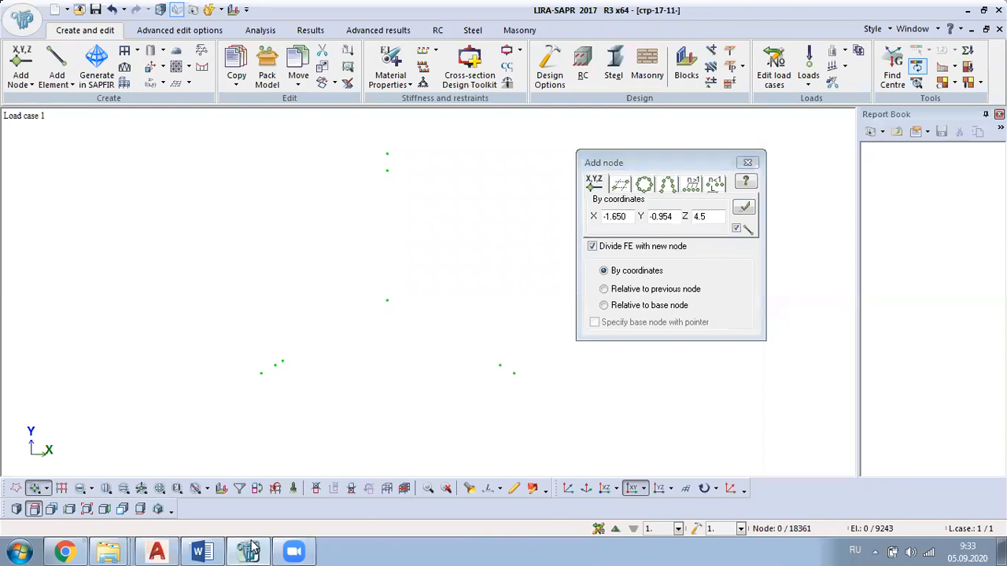
Consult the section dimensions in AutoCAD, return to LIRA-SAPR and add section 3-3's opposite corner node with X set to 1.650
click(158, 550)
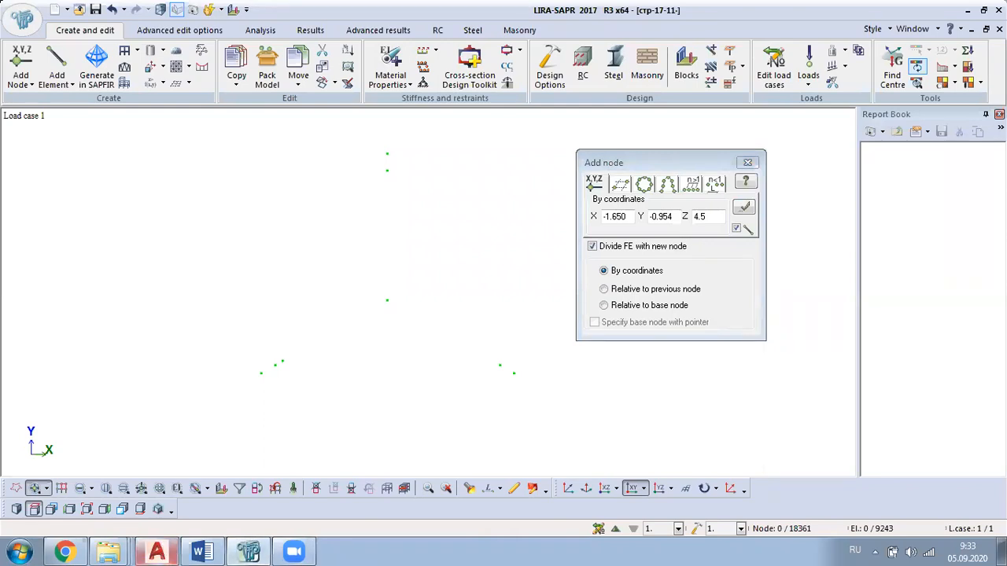
scroll(359, 218, up, 2)
mouse_move(431, 259)
middle_down()
mouse_move(411, 351)
mouse_move(386, 399)
middle_up()
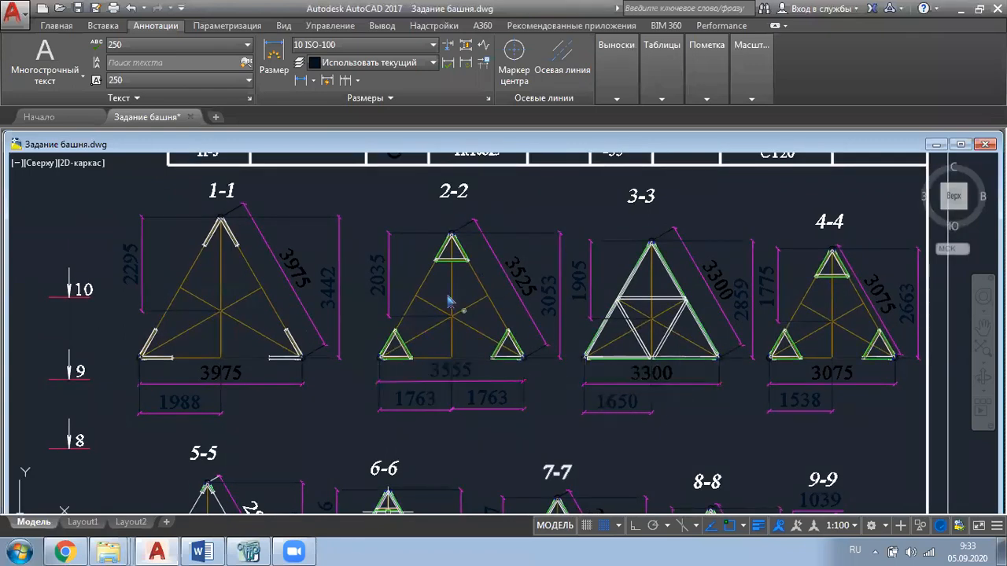
key(alt+Tab)
click(602, 220)
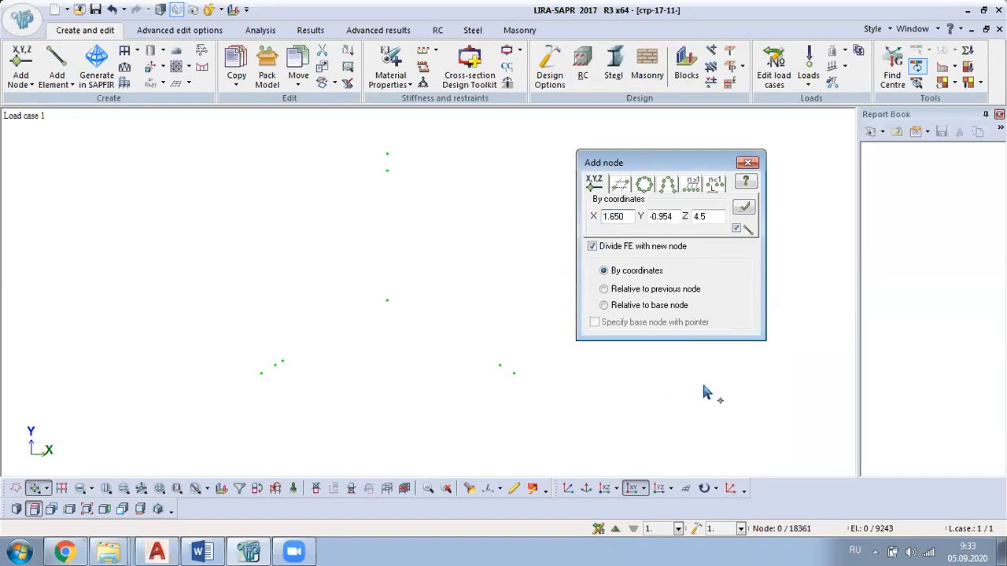
click(746, 209)
scroll(493, 381, up, 3)
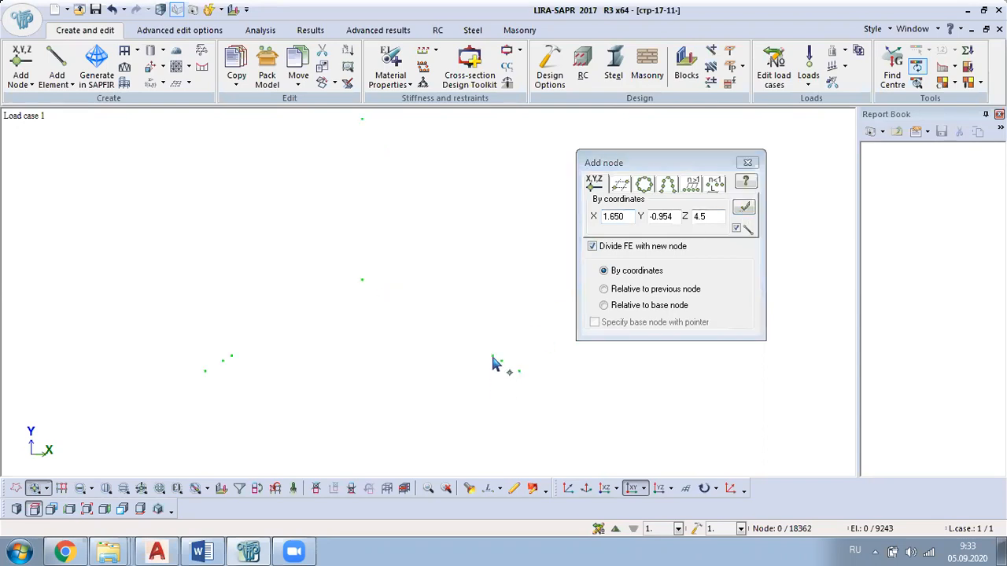
scroll(494, 363, down, 1)
Check section 3-3's centre-to-apex dimension in AutoCAD and set the node's Y coordinate to 1.905 in LIRA-SAPR
key(alt+Tab)
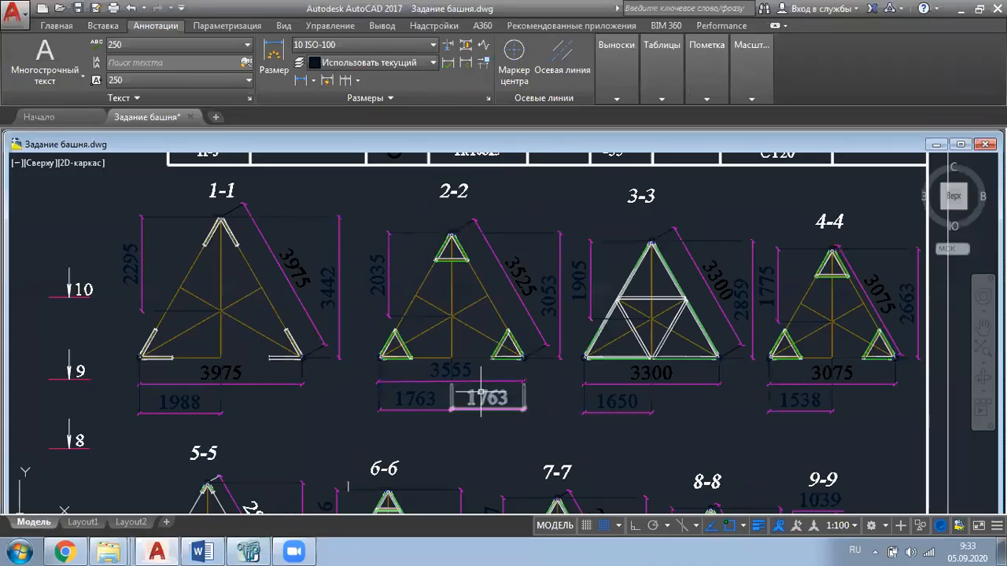
scroll(637, 315, up, 2)
middle_drag(643, 326, 473, 421)
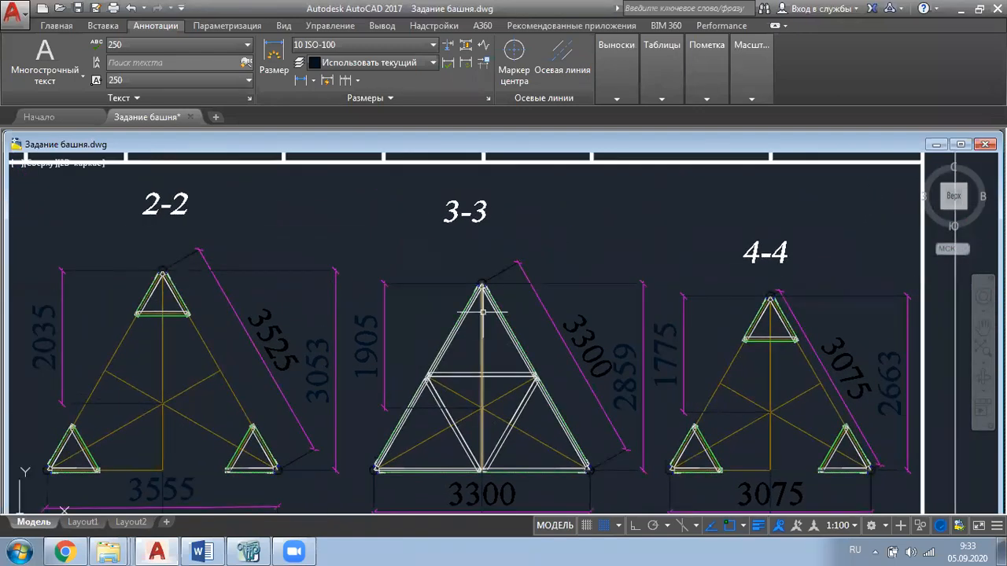
mouse_move(482, 317)
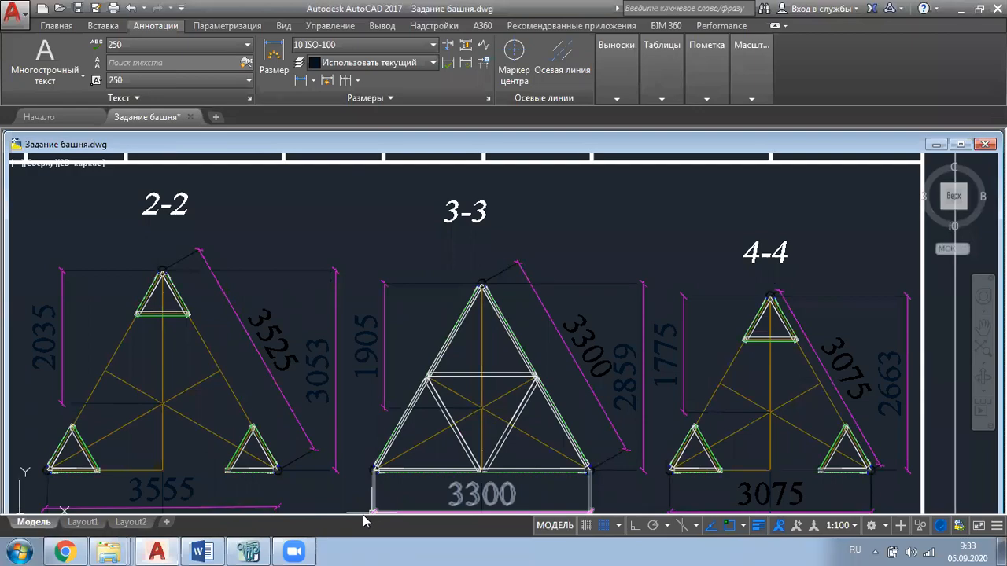
click(250, 551)
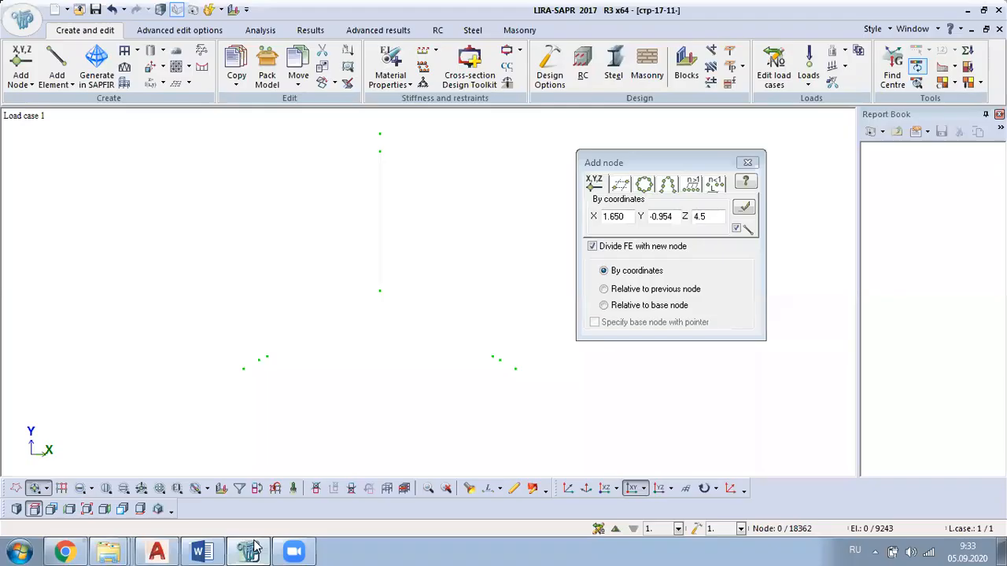
double_click(660, 217)
text(1.9)
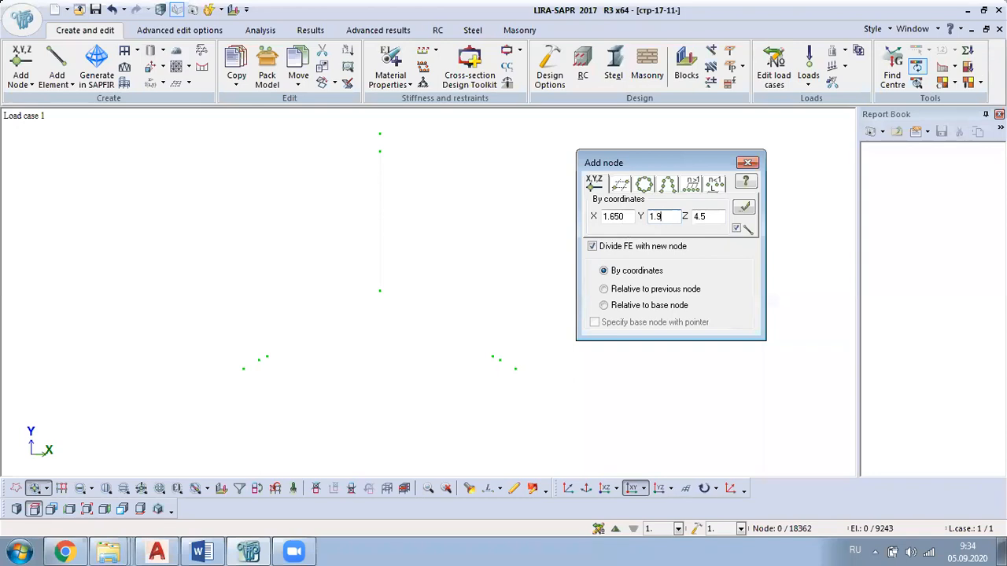
text(05)
Set X to 0, add the apex node of section 3-3, and check the nodes in the XOZ and XOY projections
click(157, 551)
click(157, 551)
drag(627, 217, 567, 229)
text(0)
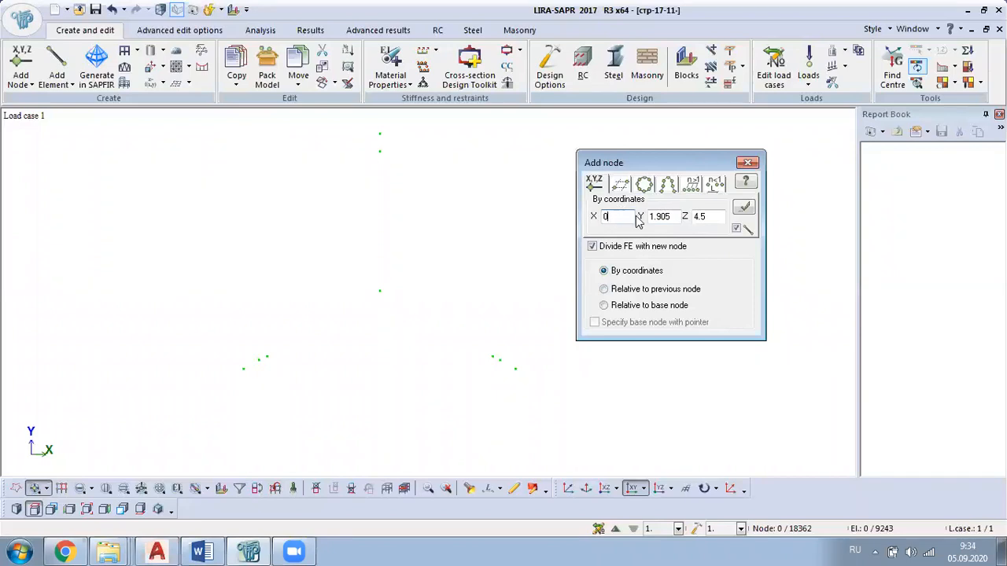
click(744, 208)
click(605, 489)
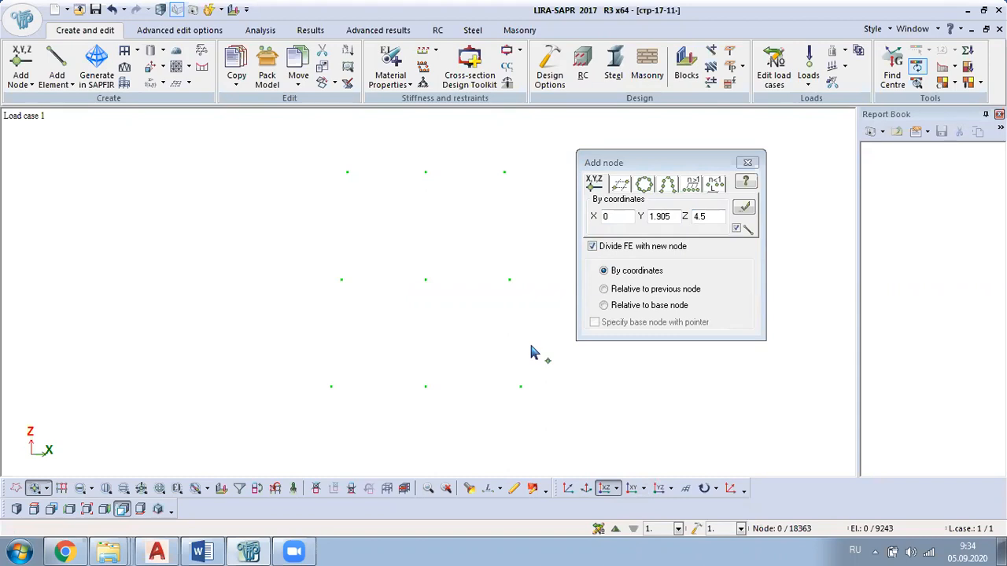
click(632, 489)
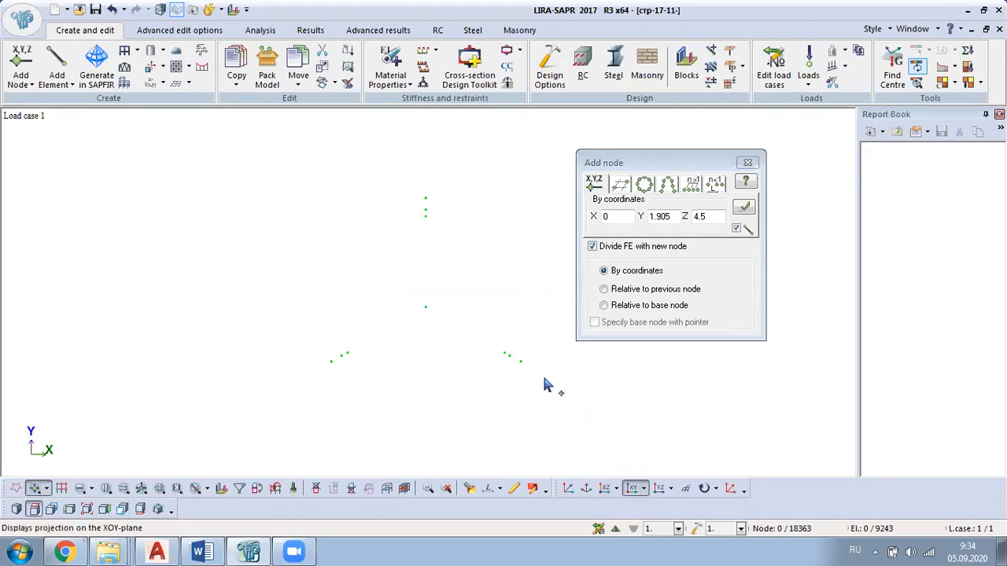
scroll(394, 276, up, 1)
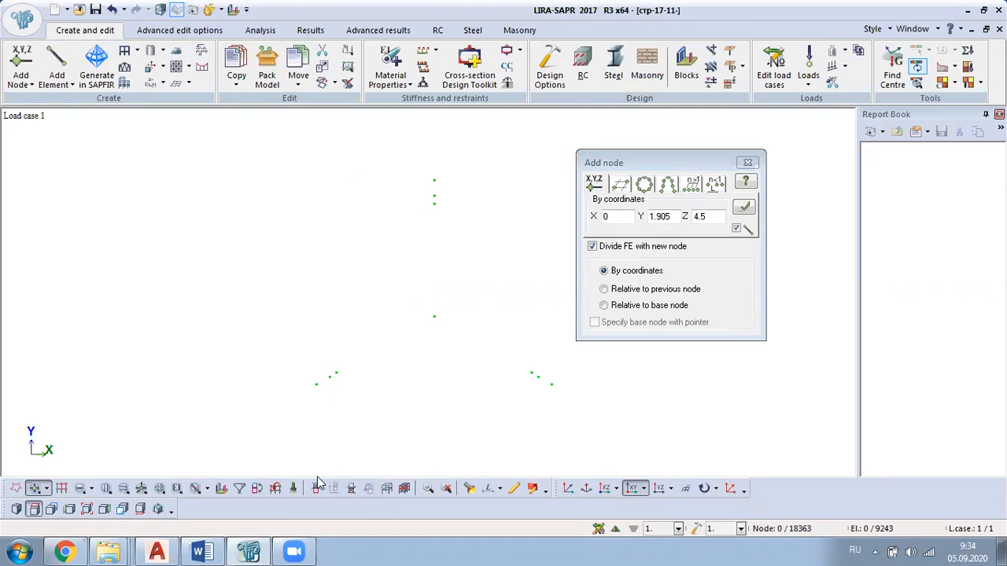
Examine section 4-4's dimensions in AutoCAD and set the new node's Y coordinate to -0.888 in LIRA-SAPR
click(157, 551)
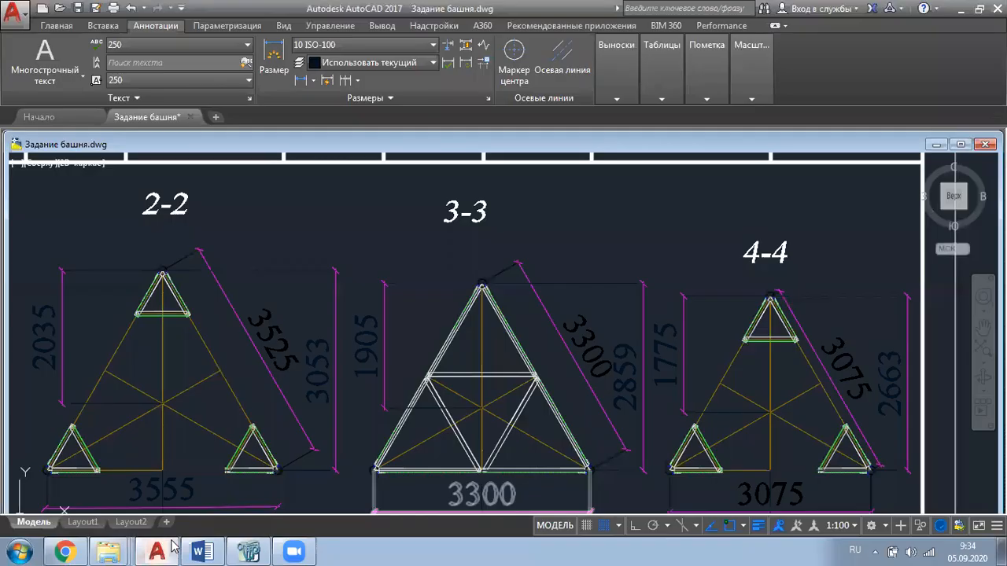
scroll(681, 475, up, 2)
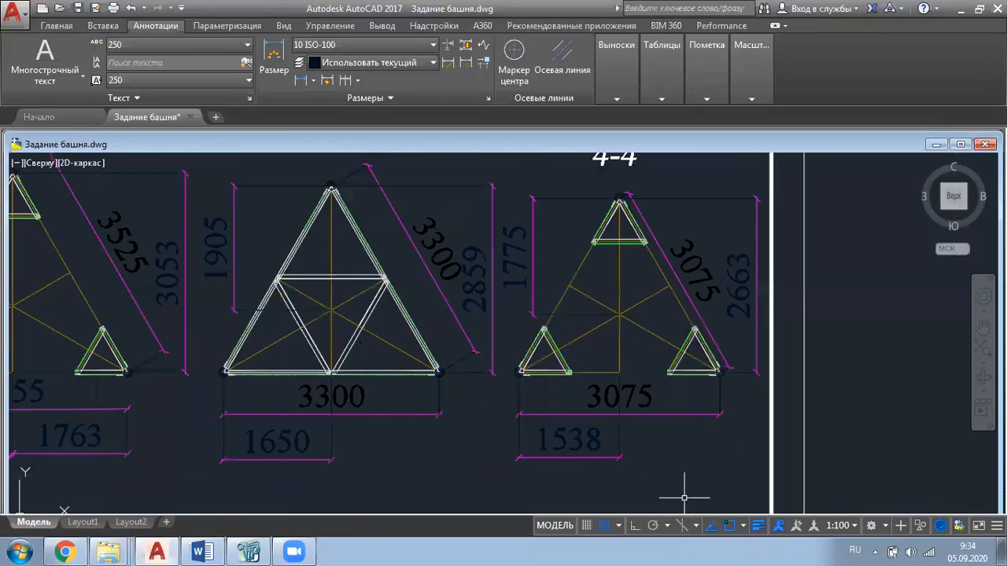
mouse_move(672, 449)
middle_down()
mouse_move(661, 432)
mouse_move(522, 461)
middle_up()
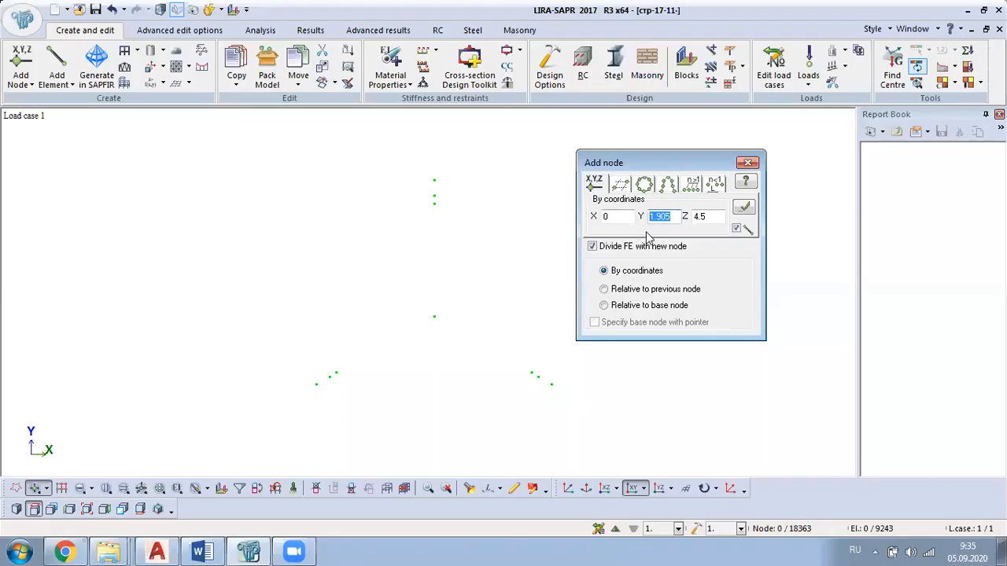
text(-0.888)
Check section 4-4's half-width in AutoCAD and set the node's X coordinate to -1.538 in LIRA-SAPR
key(shift+Tab)
text(1)
click(173, 549)
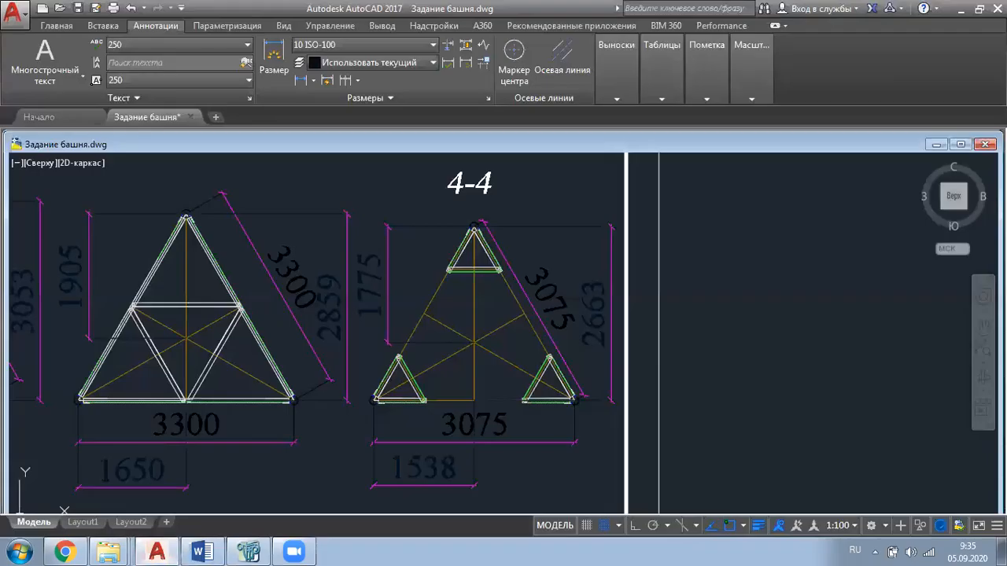
middle_drag(483, 426, 478, 366)
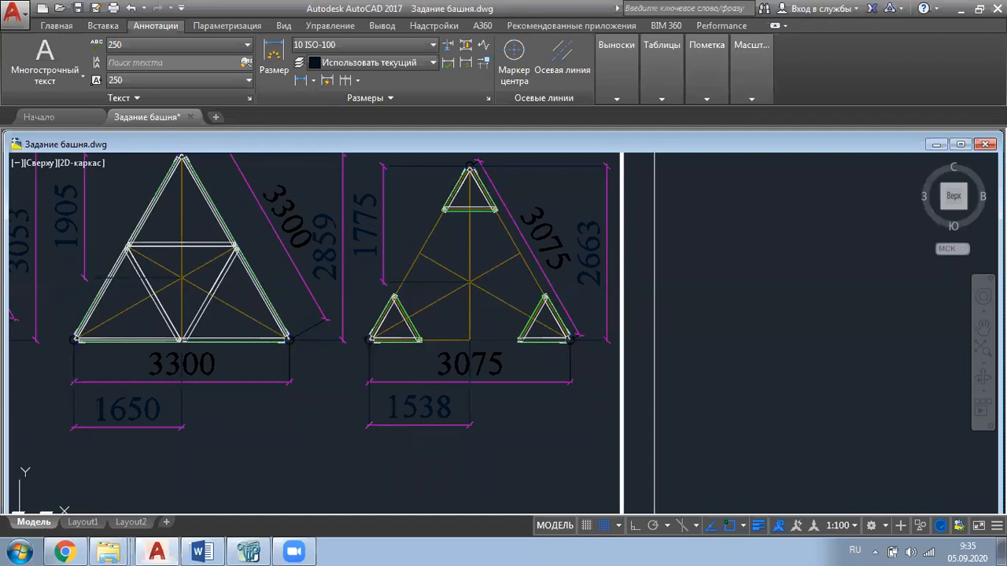
click(165, 551)
text(-1)
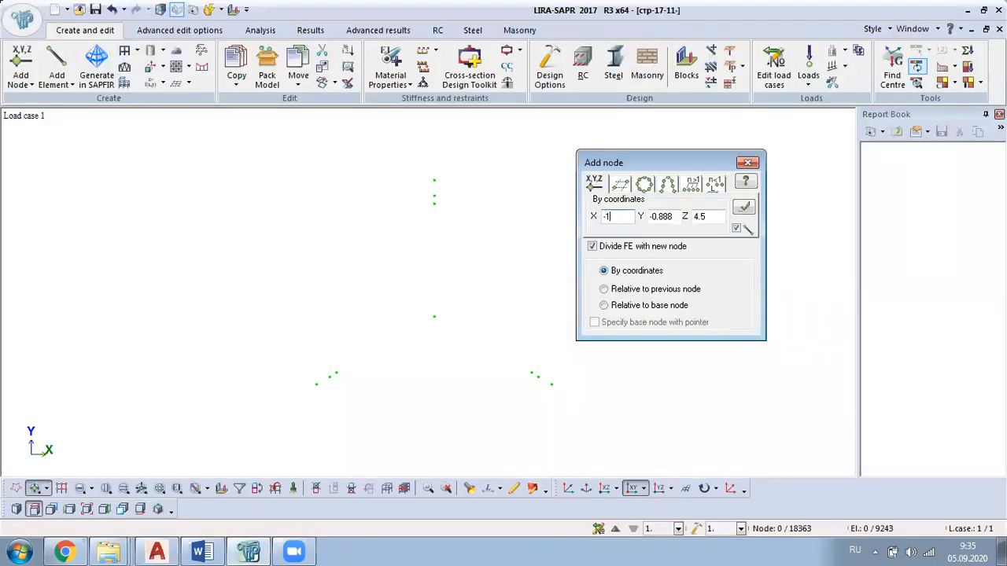
text(.538)
Check section 4's level on the tower elevation in AutoCAD, return to LIRA-SAPR and add the corner node with Z set to 6
click(157, 552)
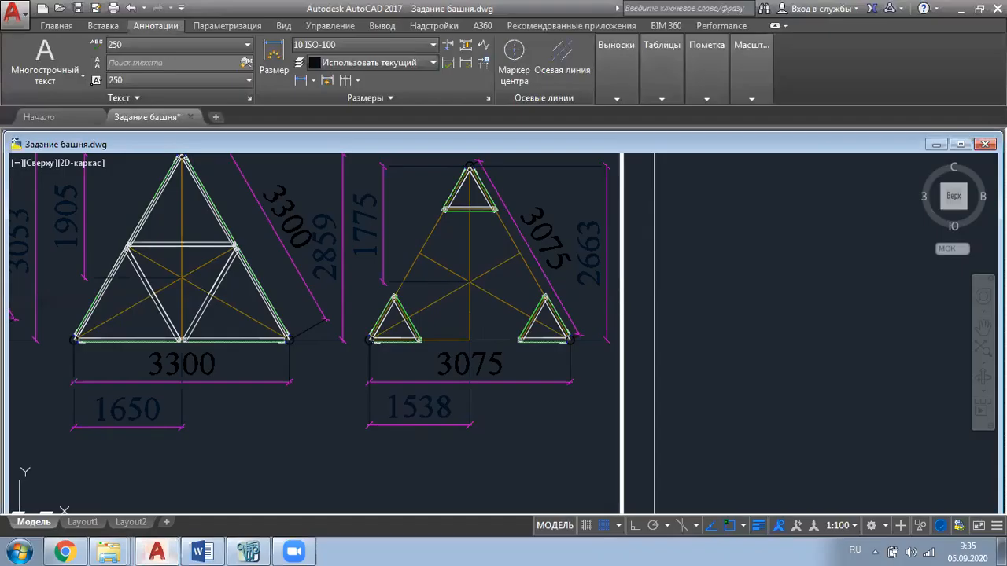
scroll(542, 357, down, 4)
scroll(544, 357, down, 2)
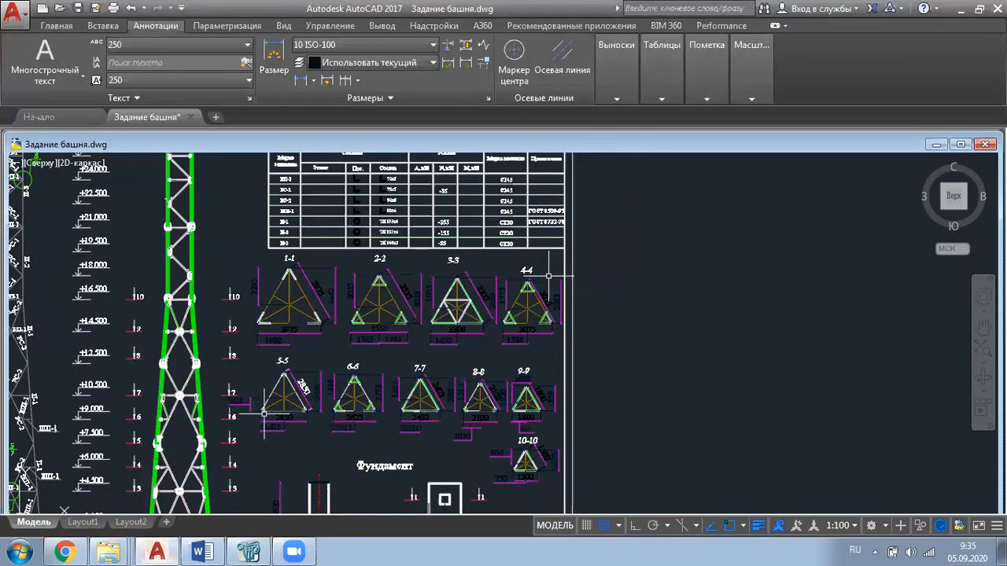
scroll(116, 481, up, 2)
scroll(116, 480, up, 2)
middle_drag(118, 472, 309, 433)
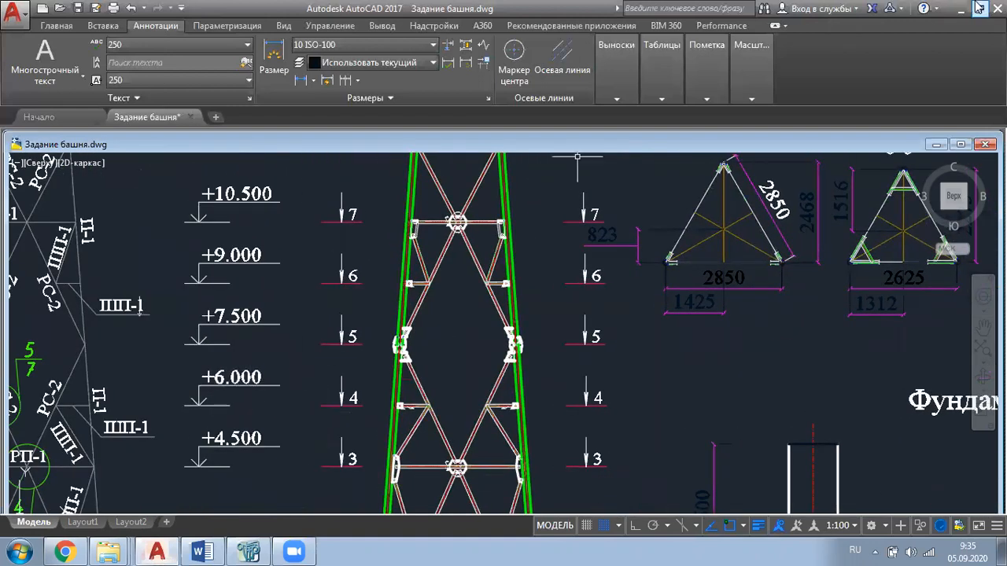
click(961, 7)
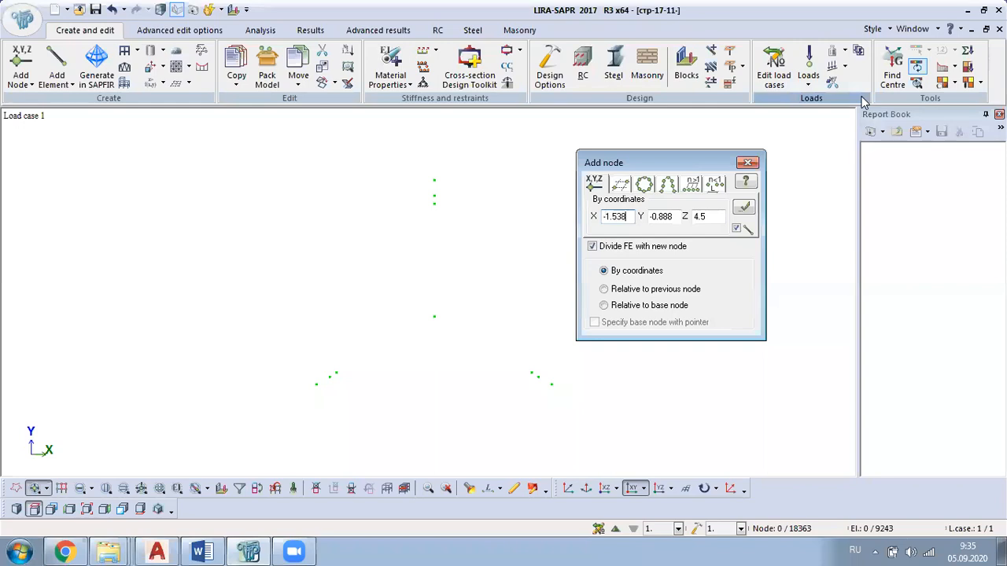
key(Tab)
key(Tab)
text(6)
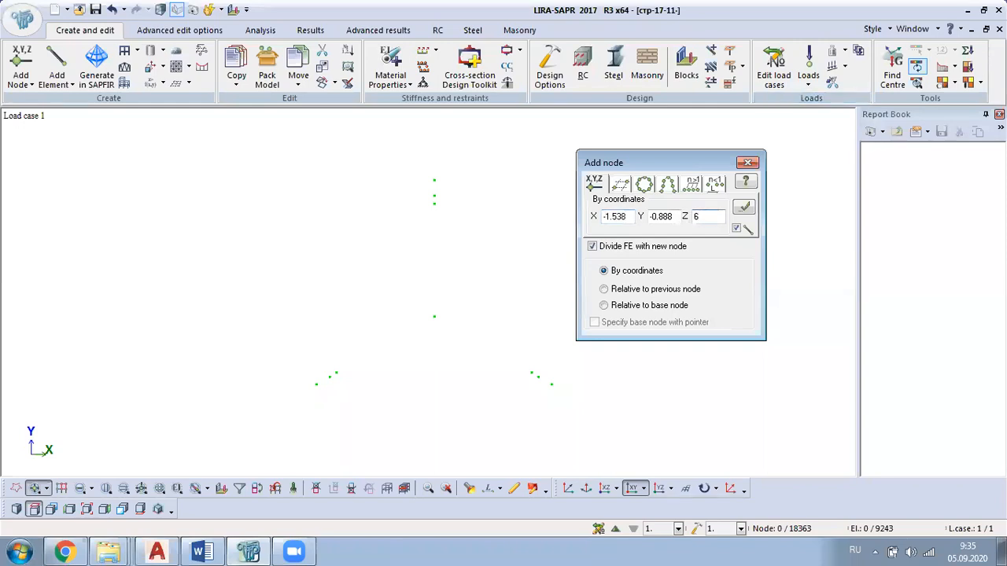
click(744, 210)
Add section 4-4's opposite corner node with X set to 1.538, and set X to 0 for the apex node
click(606, 217)
key(Delete)
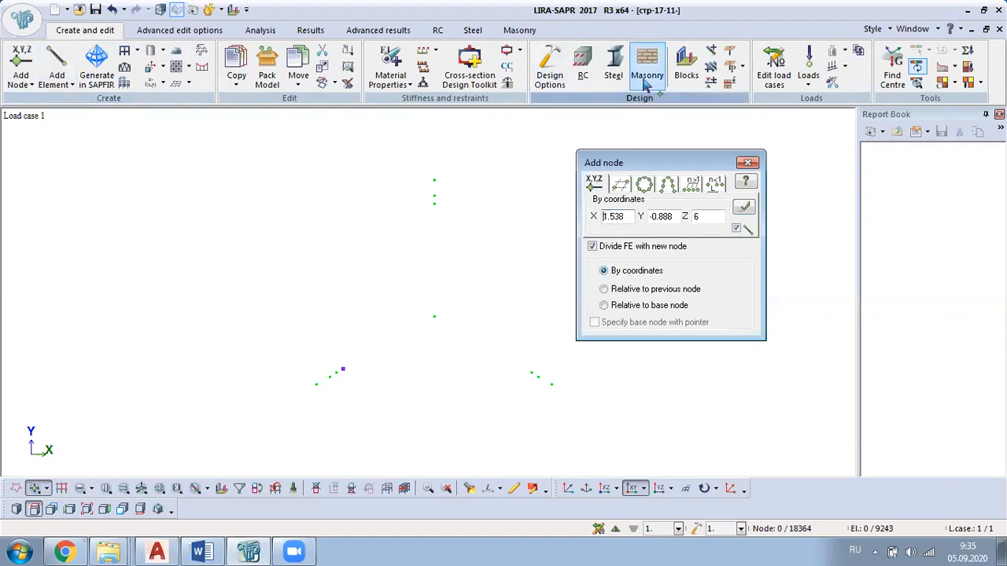
click(744, 208)
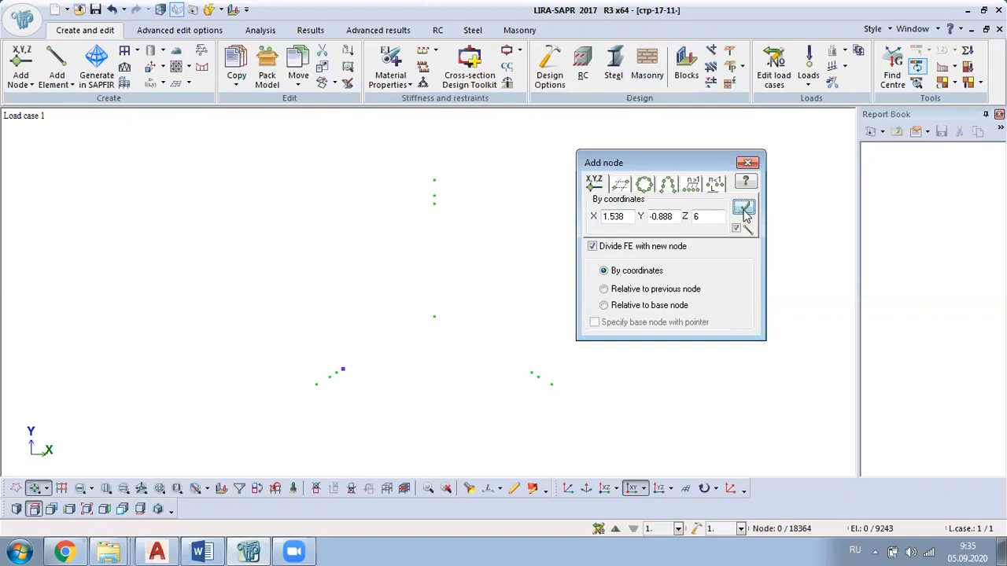
drag(630, 218, 562, 217)
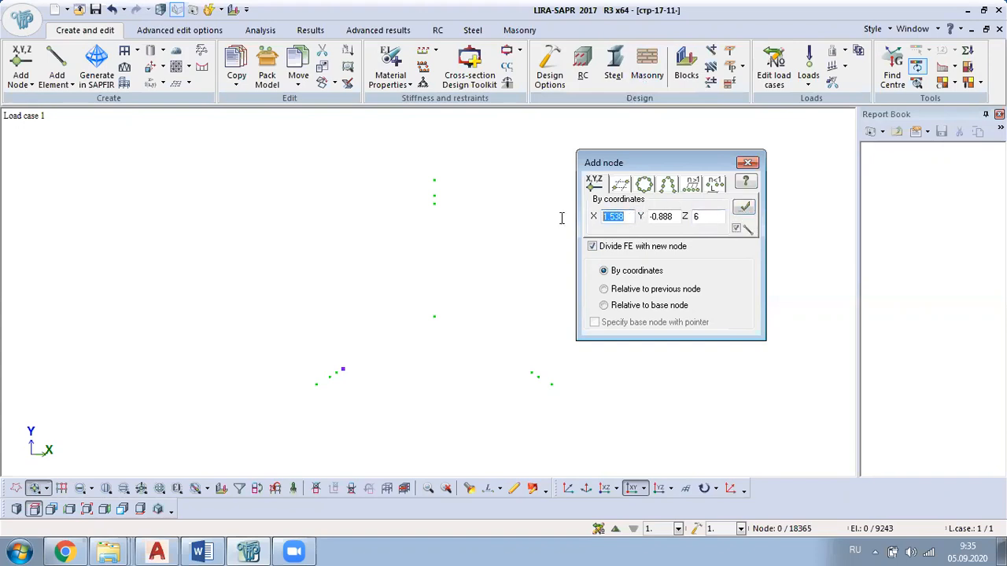
text(0)
Switch to AutoCAD and examine the base of the tower leg and its lower brace connection on the elevation
mouse_move(251, 550)
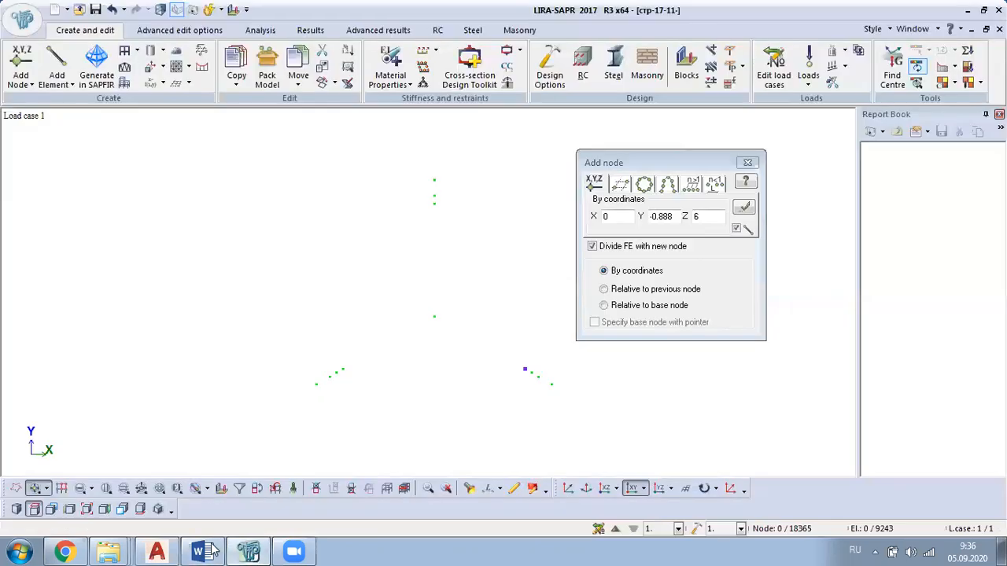
click(155, 550)
mouse_move(795, 229)
middle_down()
mouse_move(364, 321)
mouse_move(274, 402)
mouse_move(282, 413)
middle_up()
scroll(283, 413, down, 2)
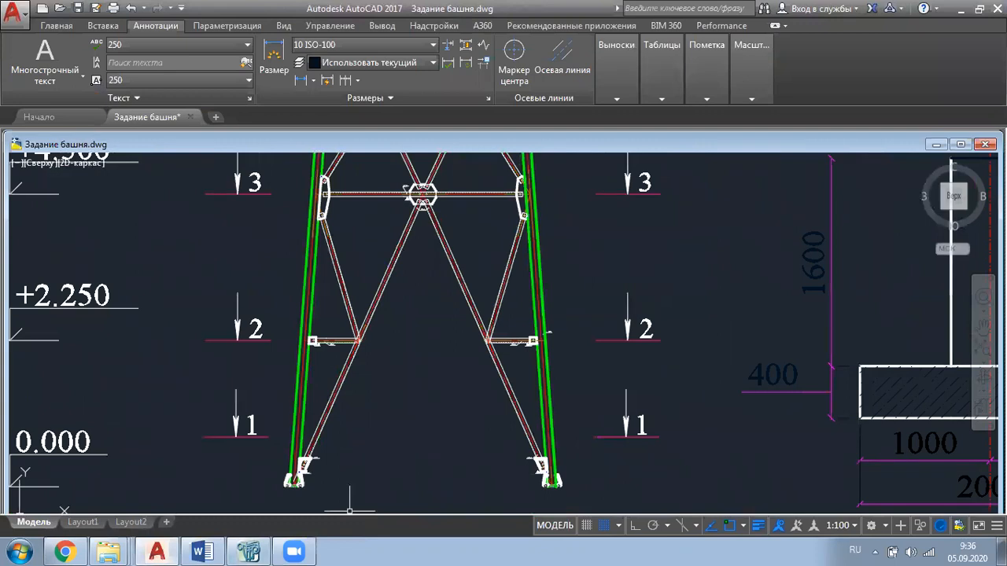
mouse_move(331, 382)
middle_down()
mouse_move(548, 248)
mouse_move(541, 252)
middle_up()
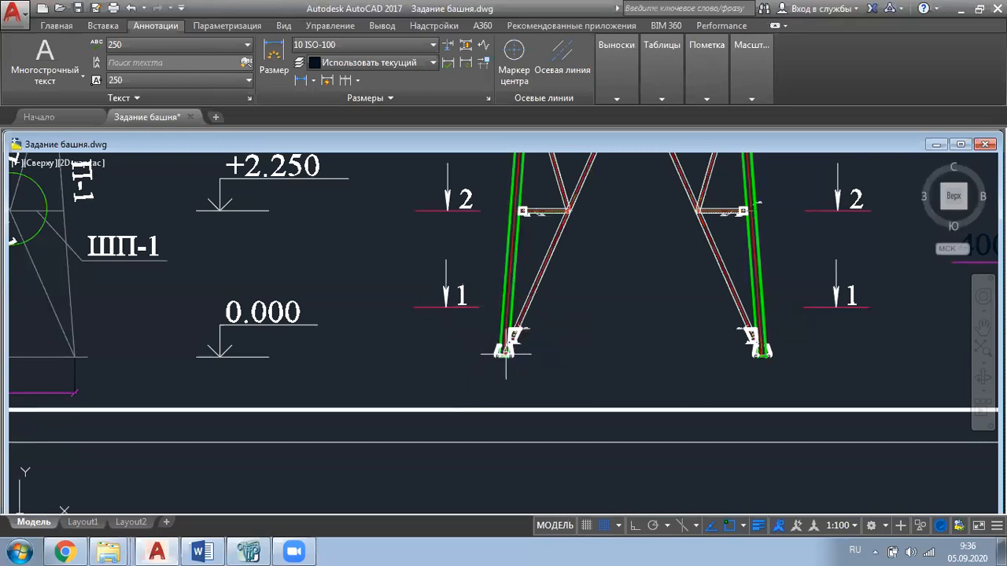
scroll(524, 358, up, 5)
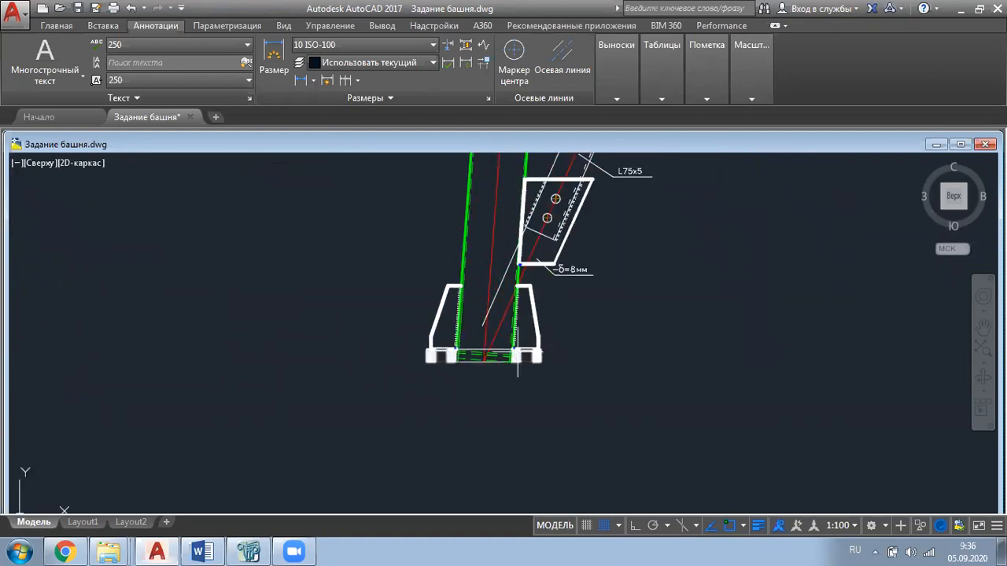
Examine the base plate and the brace gusset of the first tower leg on the elevation
scroll(548, 349, down, 2)
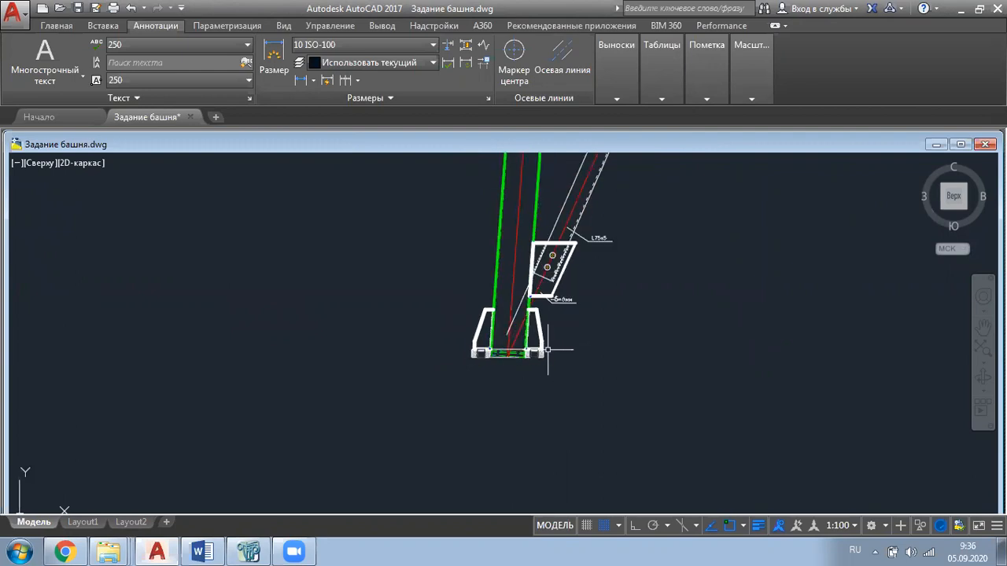
scroll(543, 347, down, 4)
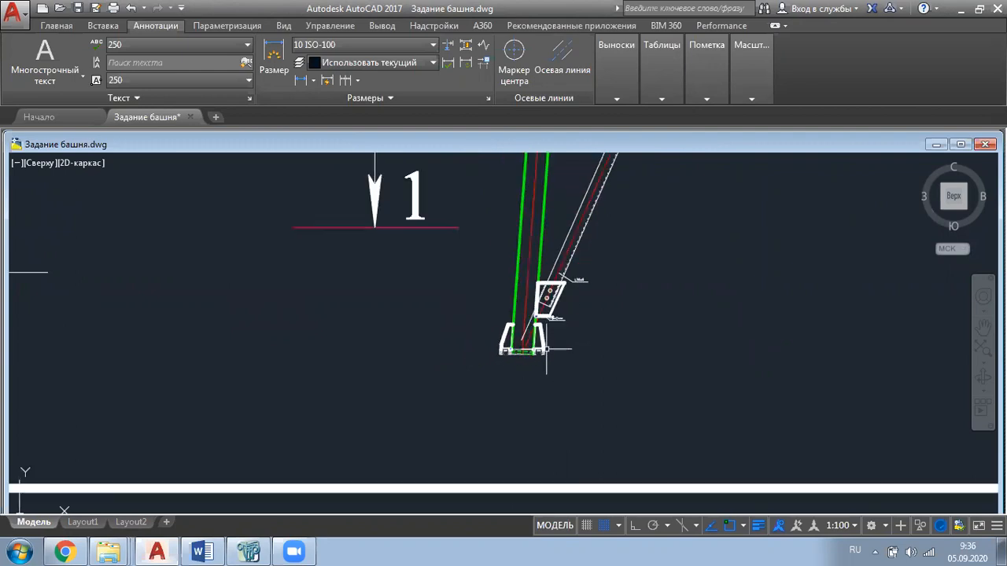
scroll(532, 348, up, 10)
scroll(550, 323, down, 2)
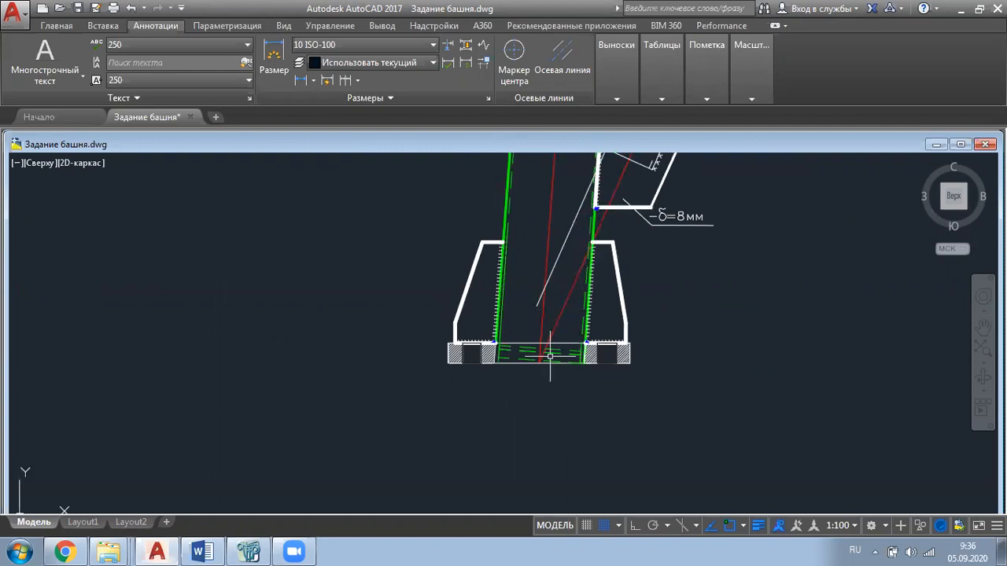
scroll(539, 362, down, 2)
middle_drag(554, 348, 516, 398)
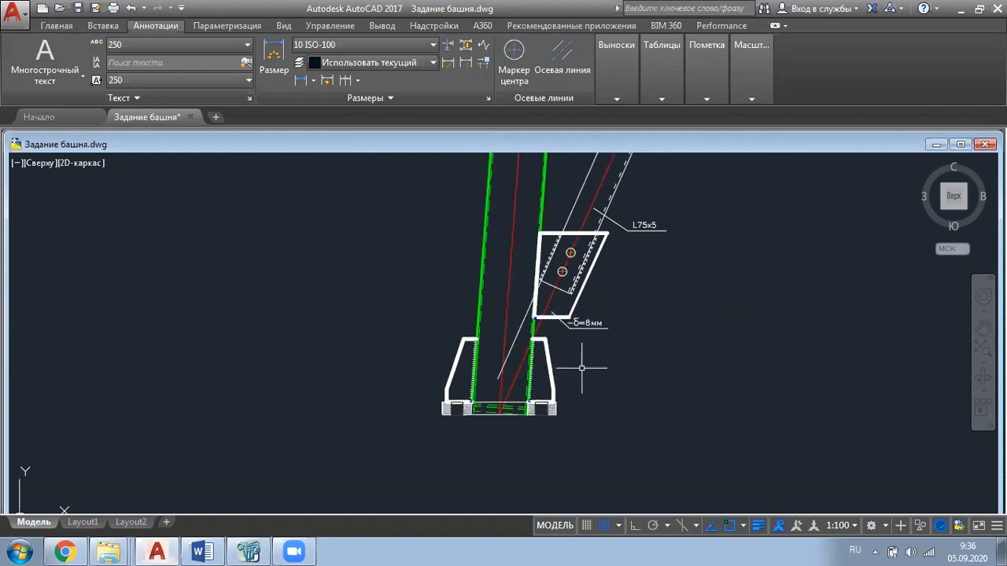
scroll(520, 376, down, 2)
middle_drag(581, 344, 479, 382)
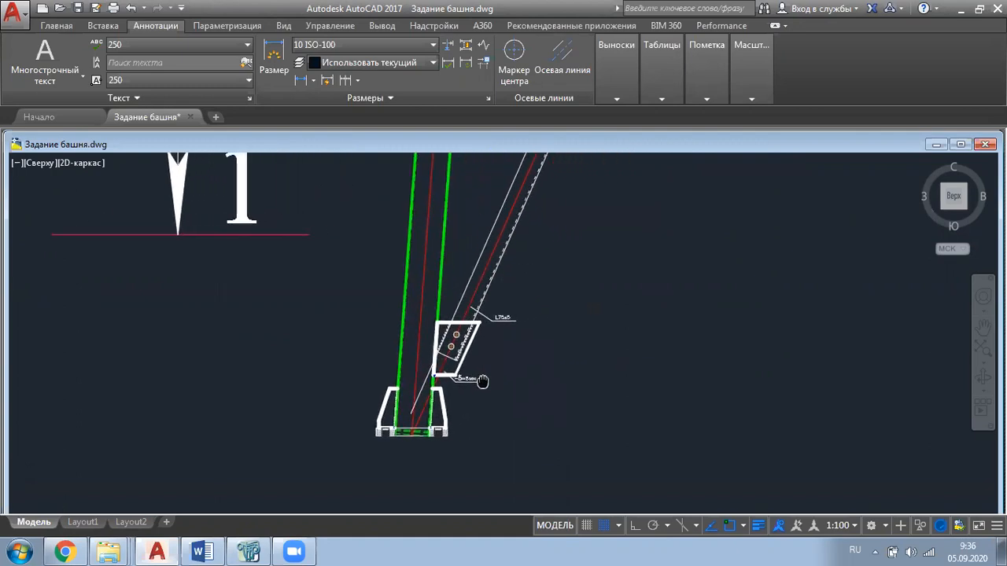
scroll(429, 402, down, 2)
scroll(802, 396, up, 5)
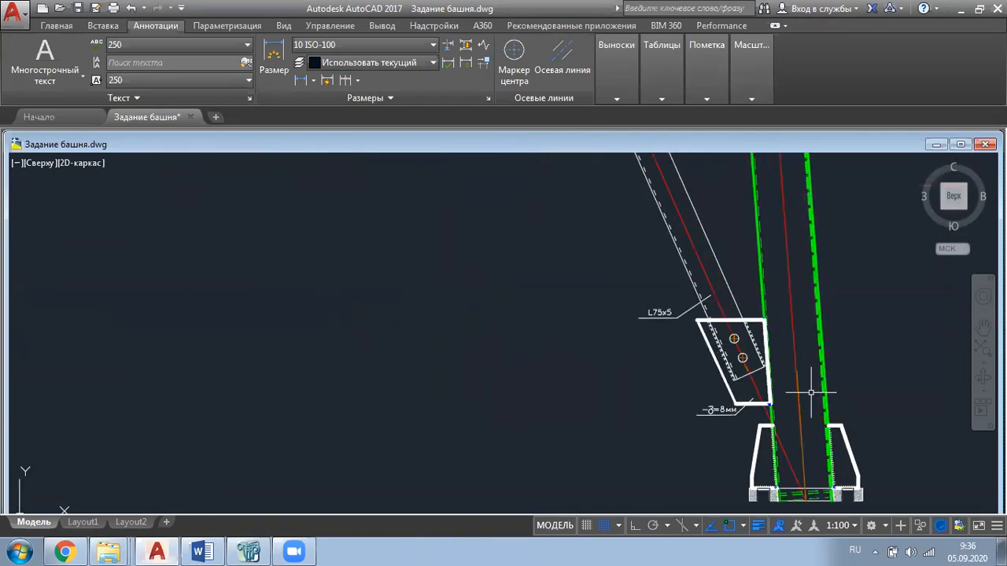
Examine where the leg and brace axes meet at the opposite leg's base, relative to the 0.000 level on the elevation
middle_drag(802, 396, 727, 346)
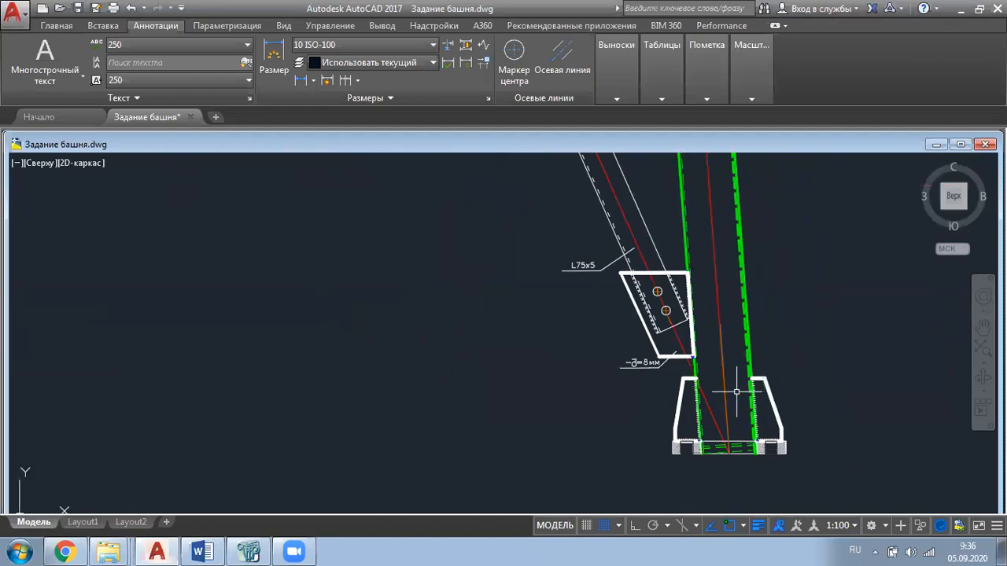
scroll(689, 378, down, 1)
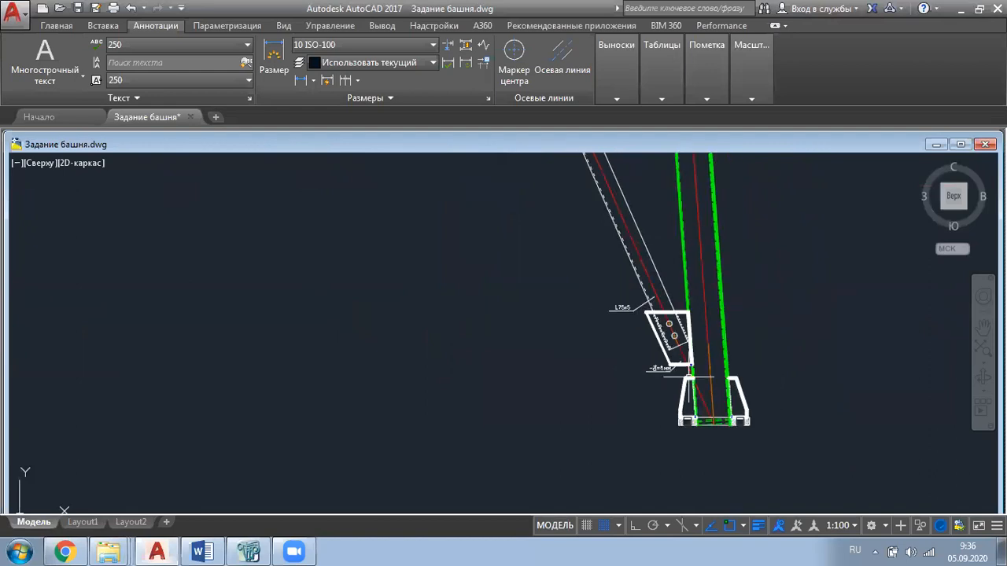
scroll(689, 377, down, 3)
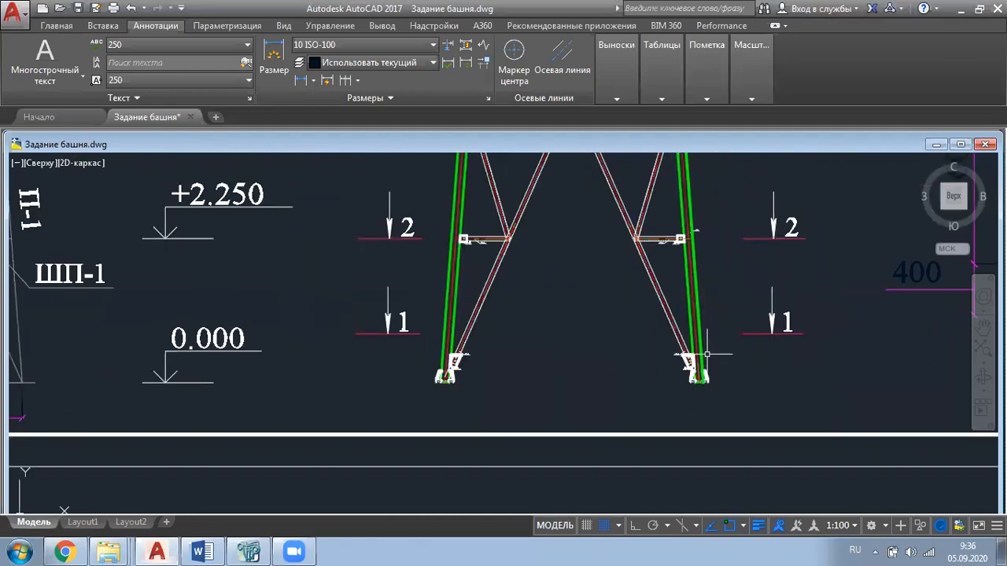
scroll(711, 370, up, 5)
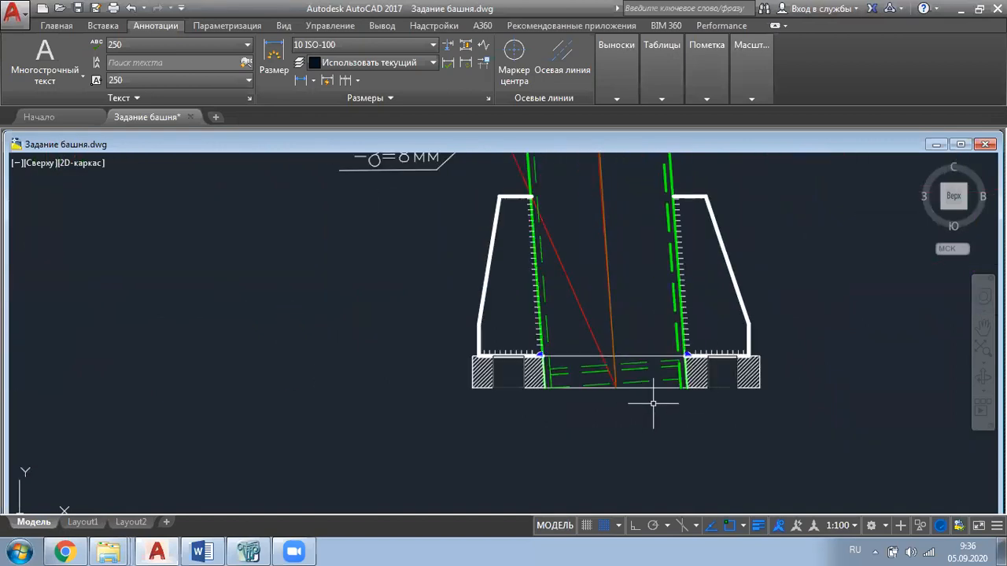
scroll(737, 383, down, 3)
scroll(733, 378, down, 6)
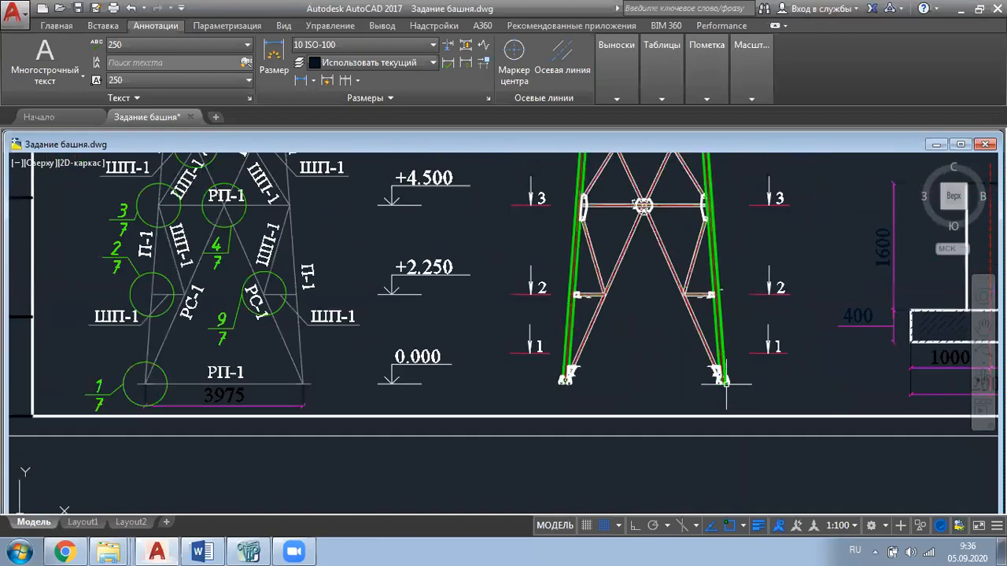
middle_drag(644, 445, 634, 385)
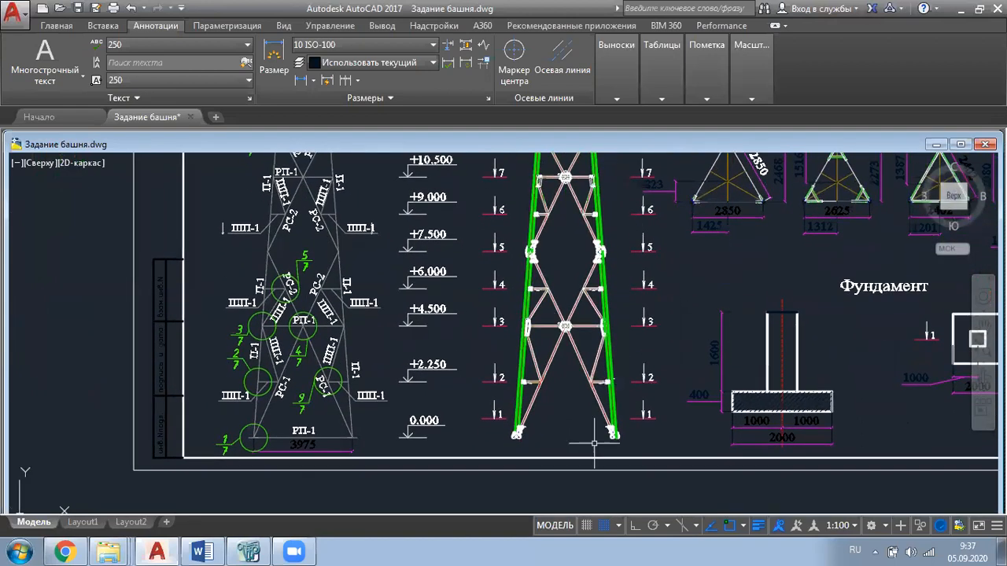
scroll(594, 445, up, 8)
scroll(664, 413, down, 5)
scroll(501, 430, down, 6)
scroll(501, 430, up, 2)
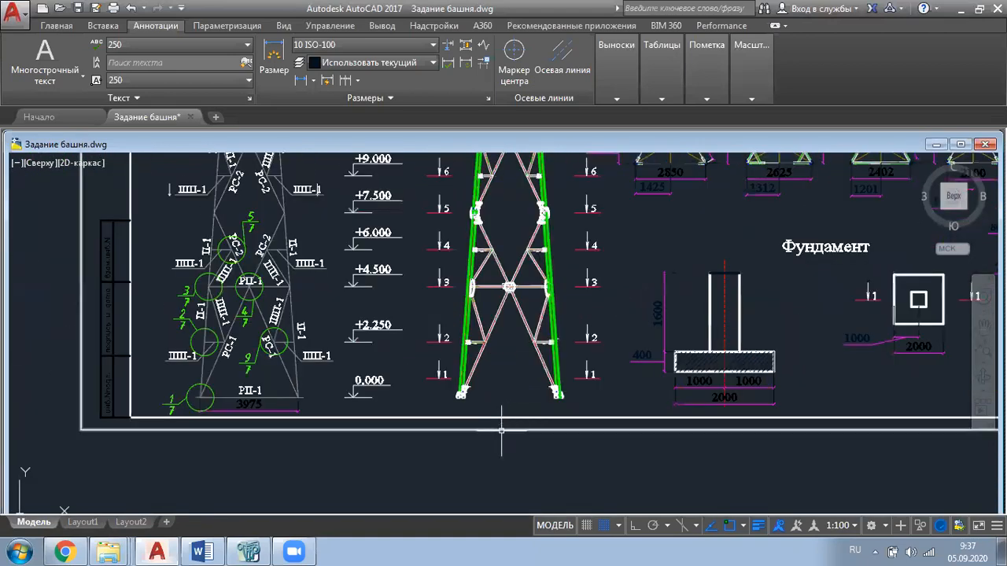
Check section 4-4's centre-to-apex distance in AutoCAD and set the node's Y coordinate to -1.775 in LIRA-SAPR
mouse_move(670, 223)
middle_down()
mouse_move(196, 534)
mouse_move(194, 549)
middle_up()
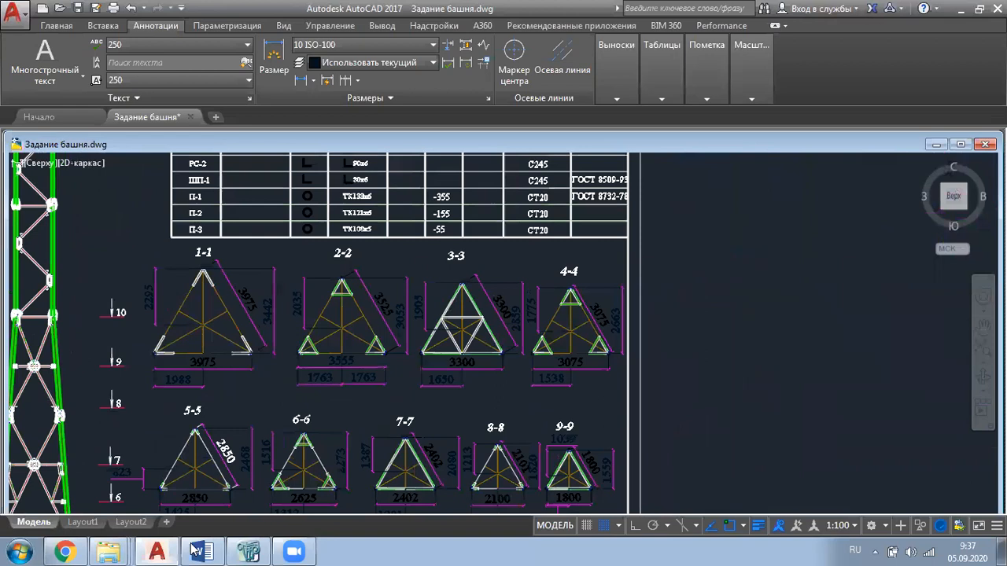
scroll(570, 320, up, 6)
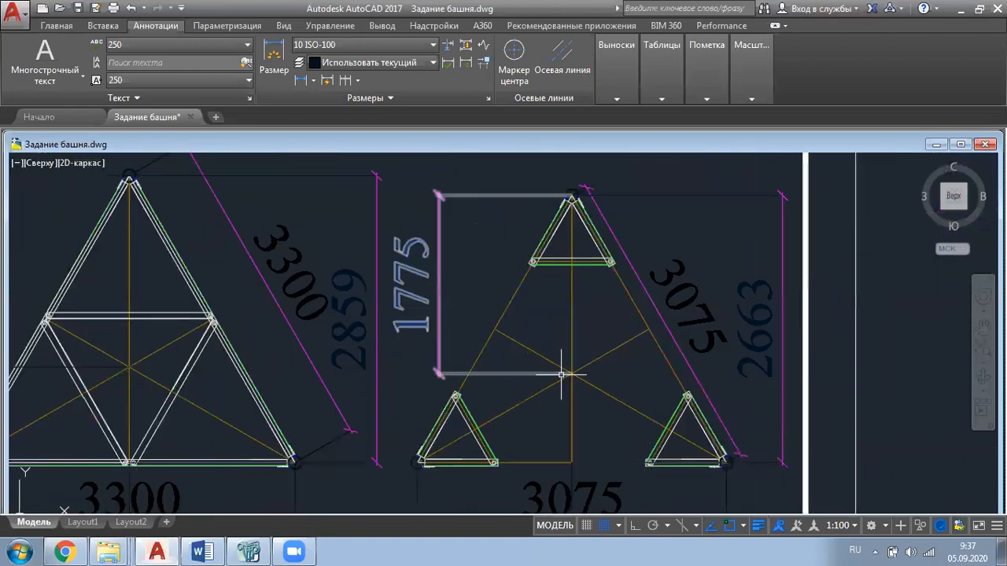
scroll(533, 362, down, 2)
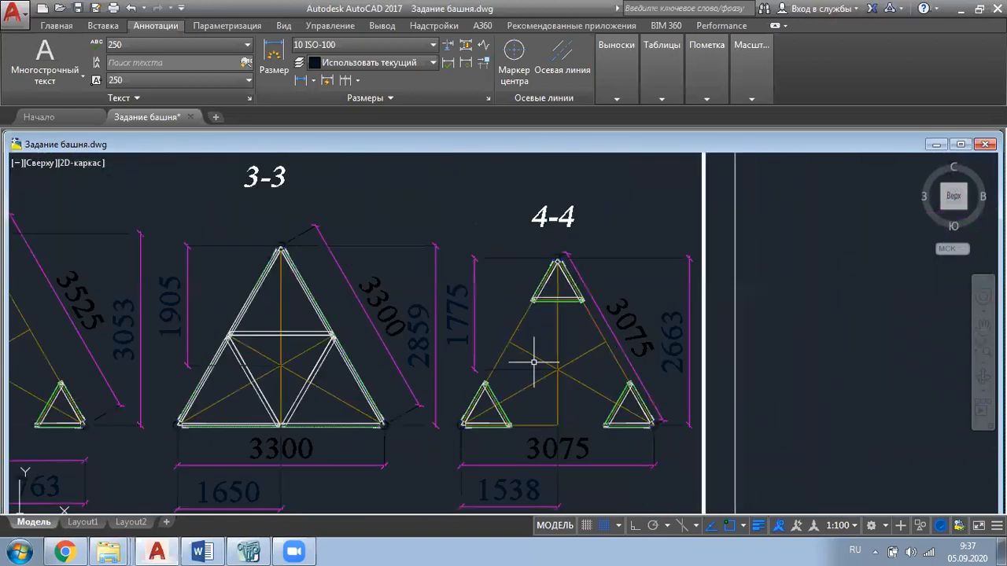
scroll(441, 340, up, 4)
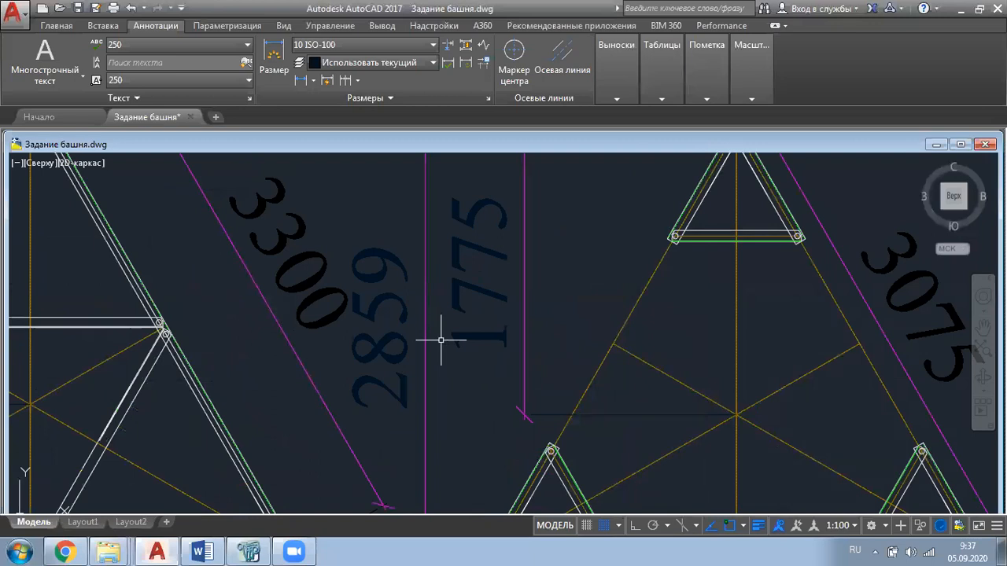
scroll(445, 342, down, 2)
click(249, 551)
double_click(652, 216)
text(-1.775)
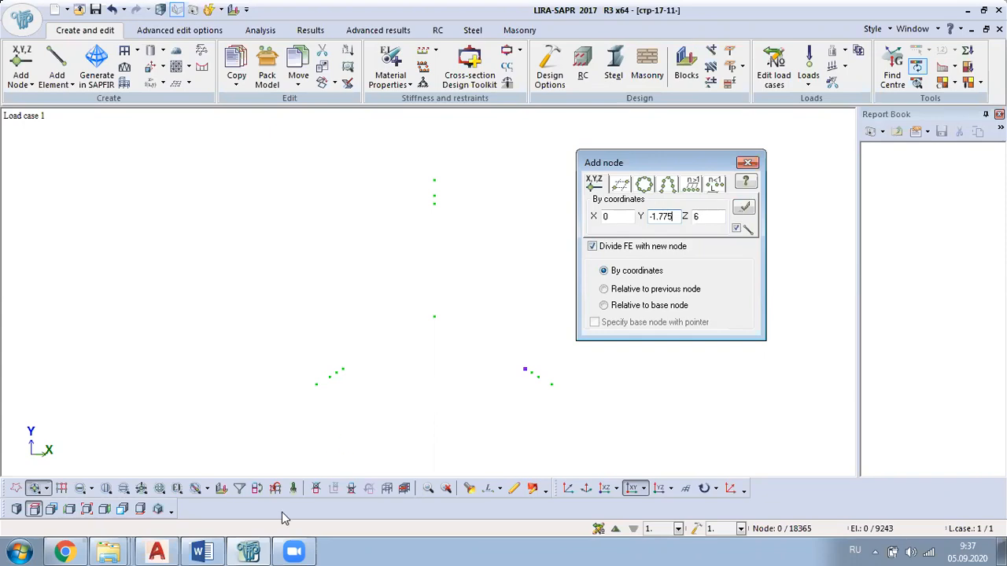
Try to add section 4-4's apex node at Y -1.775, and undo the addition
click(158, 552)
click(158, 552)
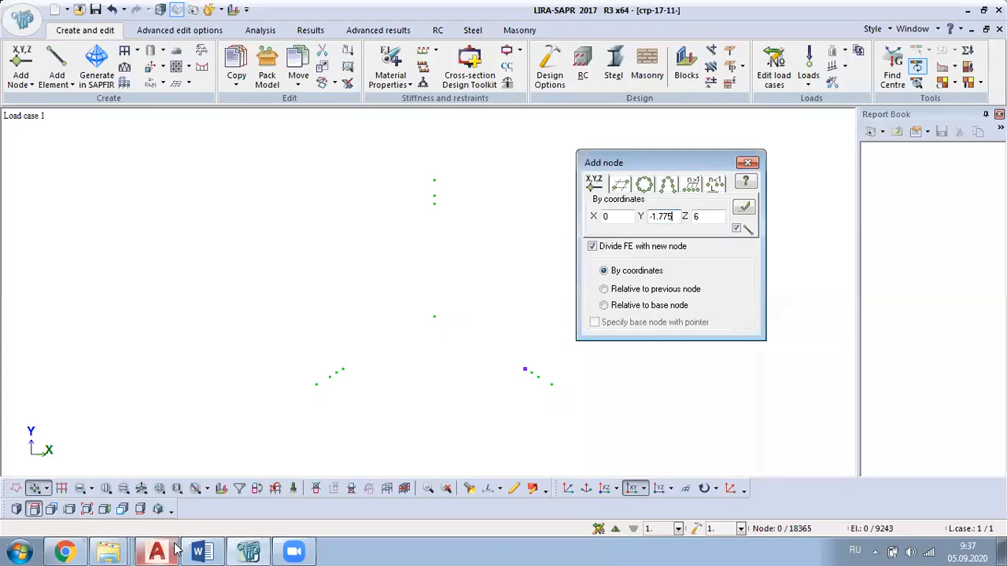
click(746, 207)
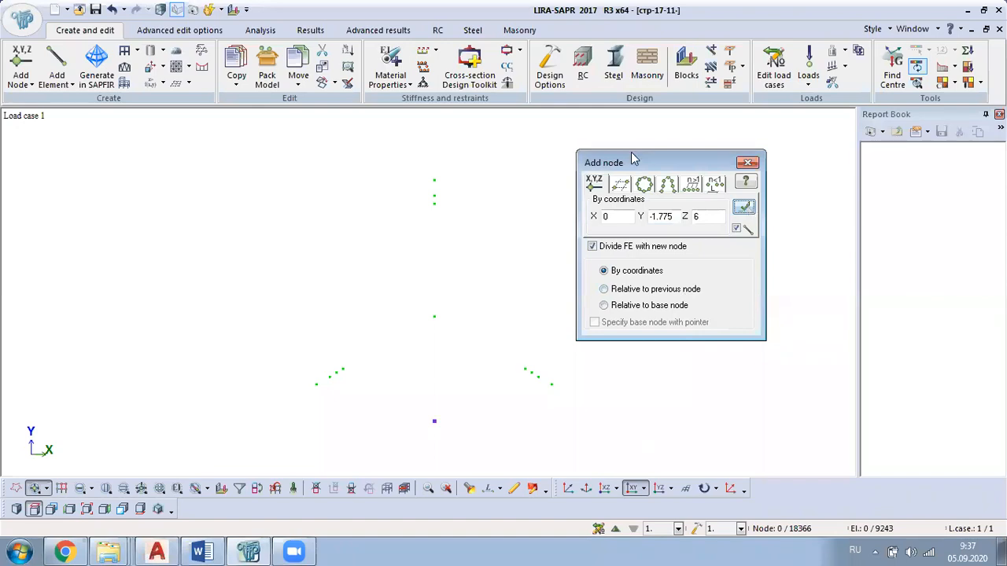
click(113, 10)
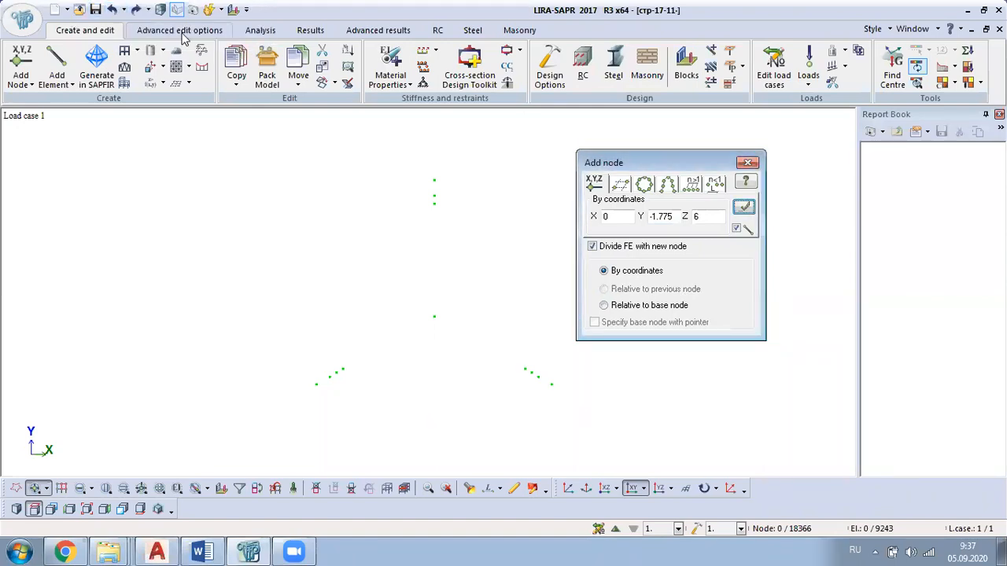
Add section 4-4's apex node with Y set to 1.775, and check the node rows in the XOZ projection before returning to XOY
click(652, 216)
key(BackSpace)
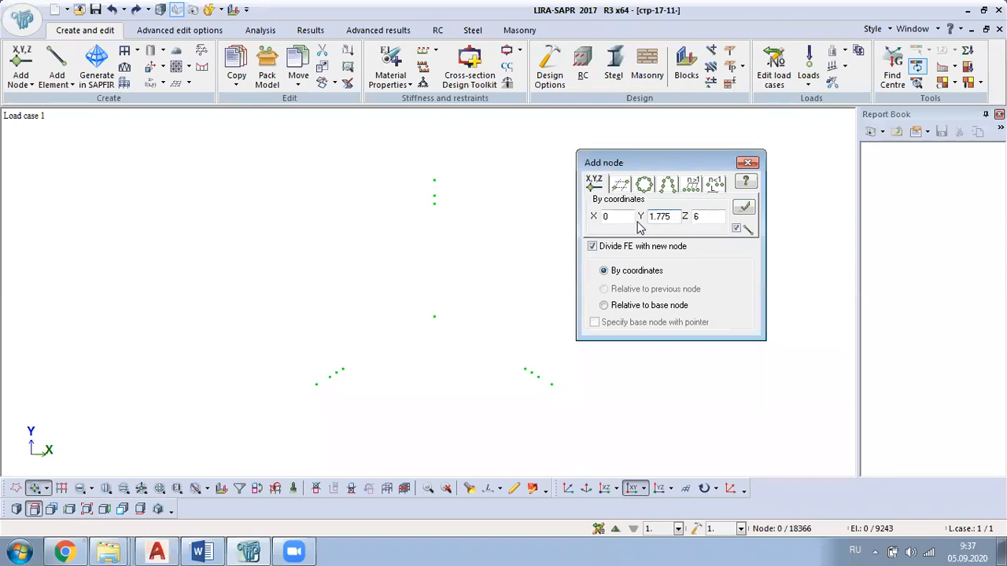
click(746, 206)
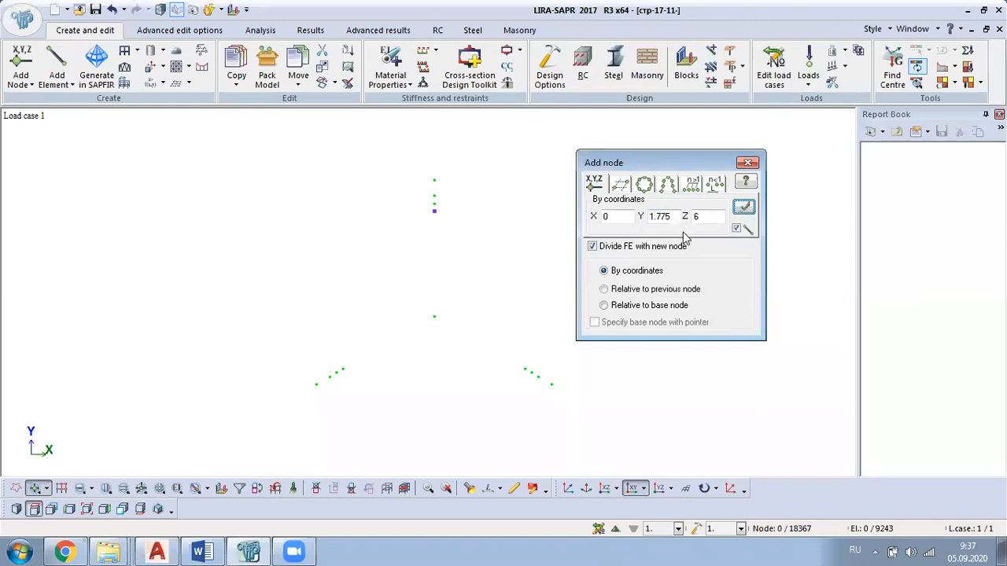
click(609, 489)
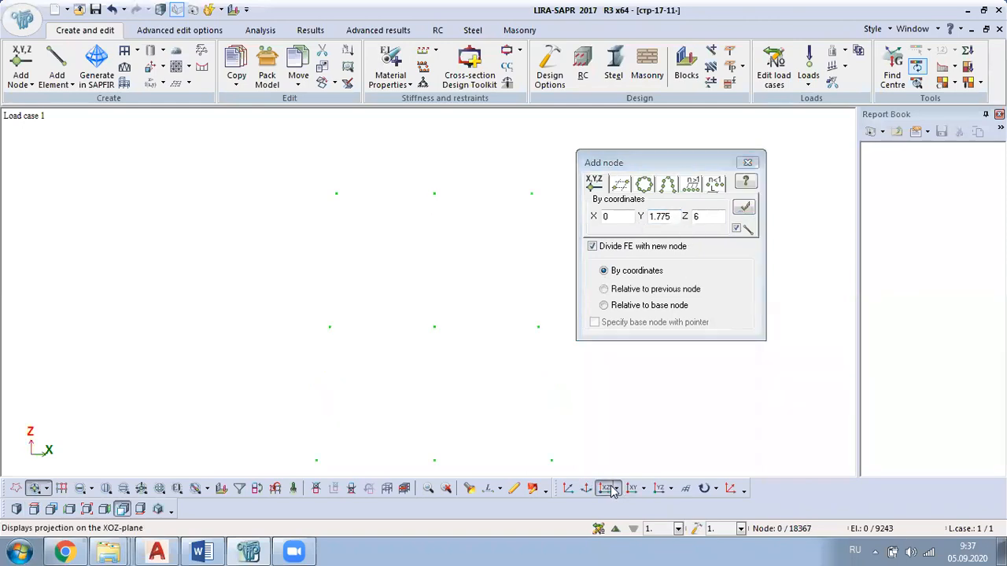
middle_drag(361, 198, 478, 380)
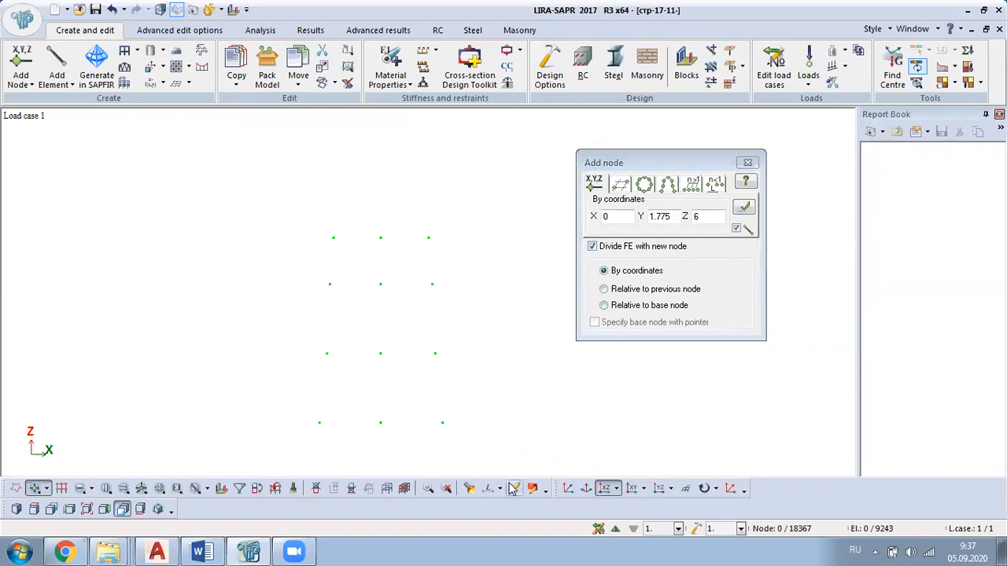
click(630, 488)
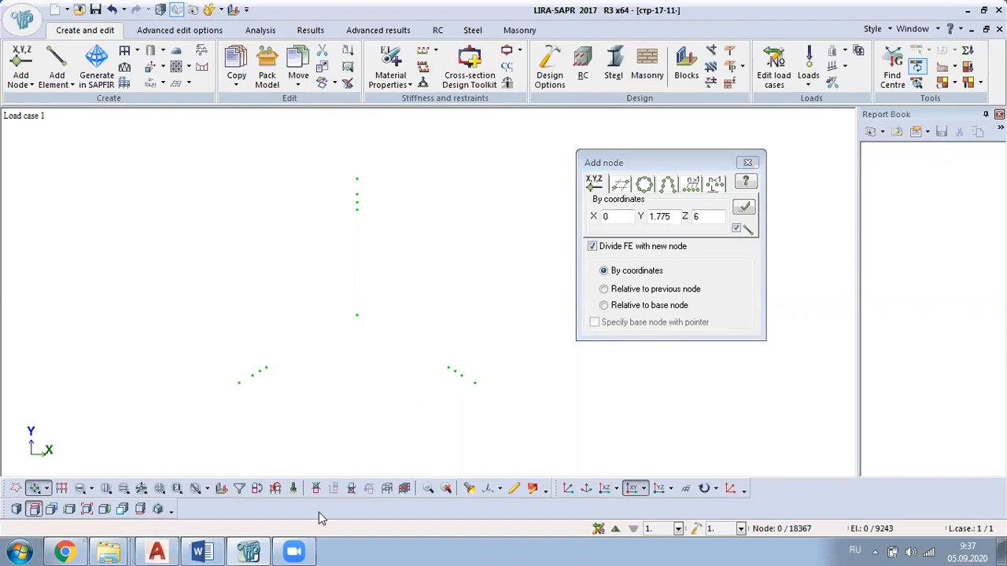
Locate section 5-5 in AutoCAD and enter its 823 mm base offset as the node's negative Y coordinate in LIRA-SAPR
click(240, 549)
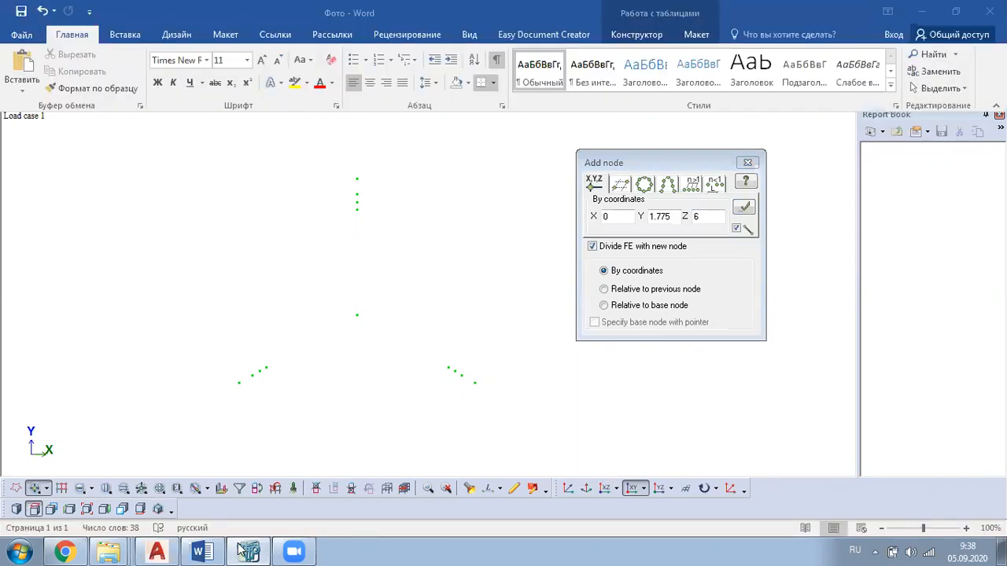
click(157, 551)
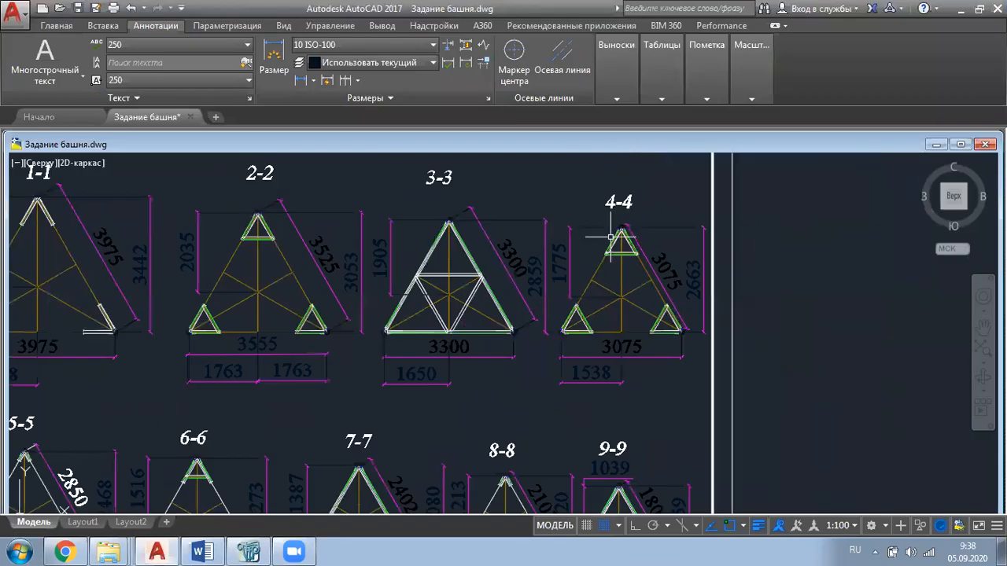
scroll(610, 236, down, 2)
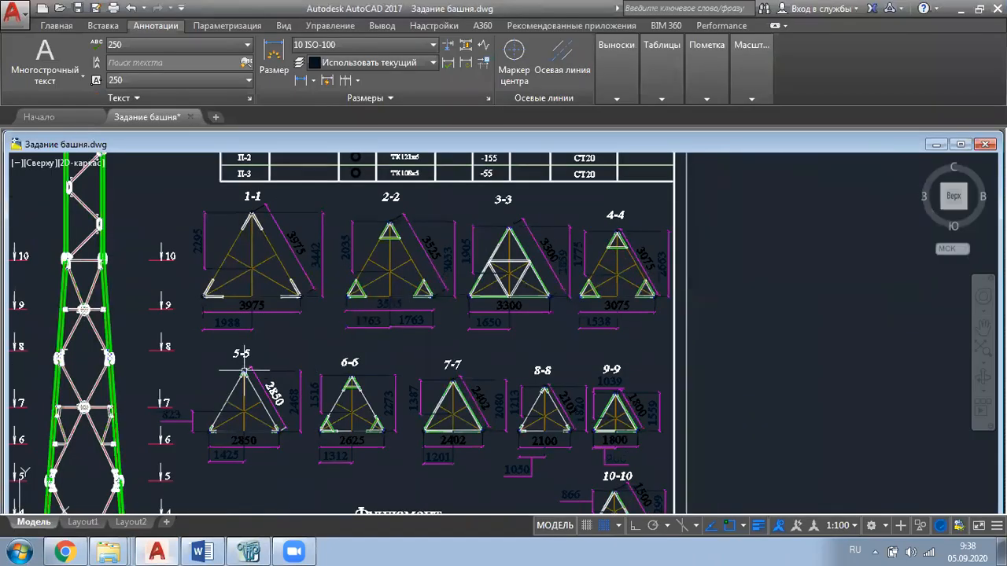
mouse_move(250, 408)
middle_down()
mouse_move(550, 375)
mouse_move(595, 256)
mouse_move(661, 185)
mouse_move(699, 191)
mouse_move(550, 303)
middle_up()
scroll(517, 272, up, 3)
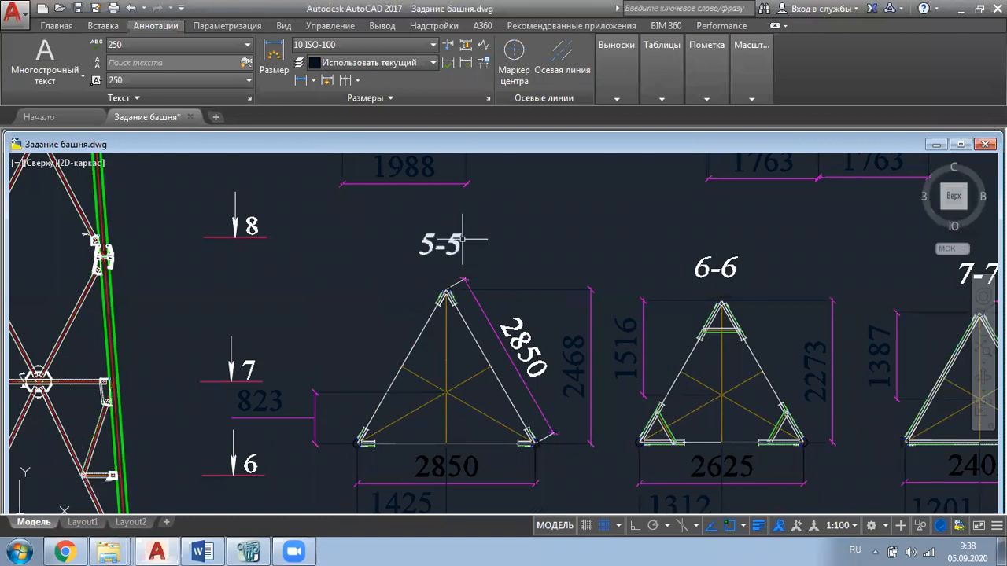
scroll(495, 252, down, 3)
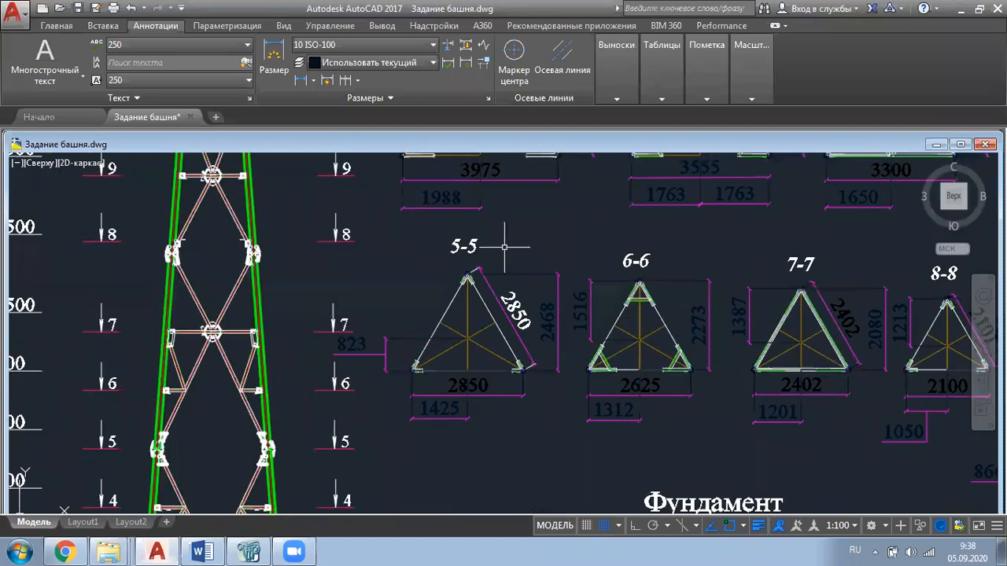
scroll(475, 371, up, 3)
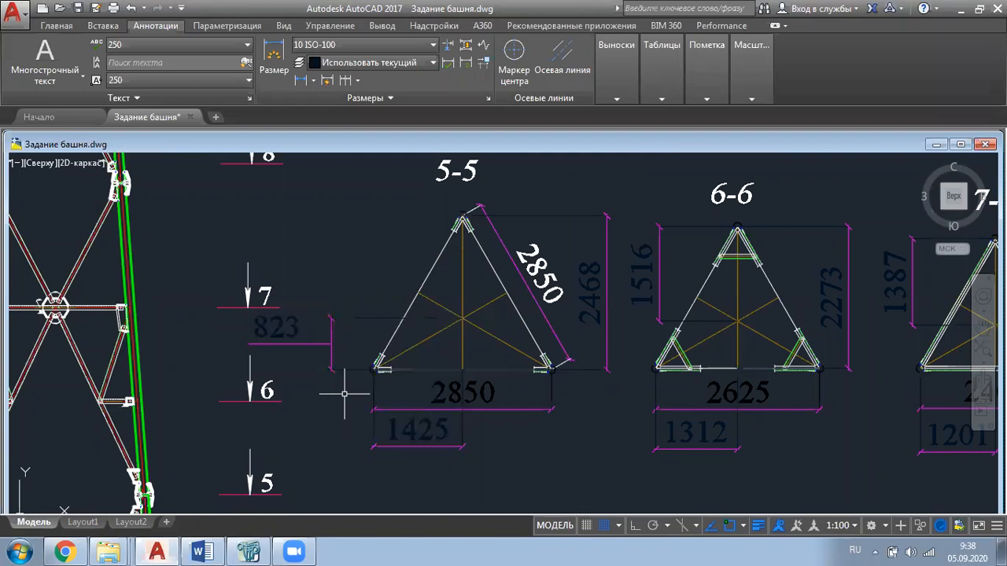
click(242, 545)
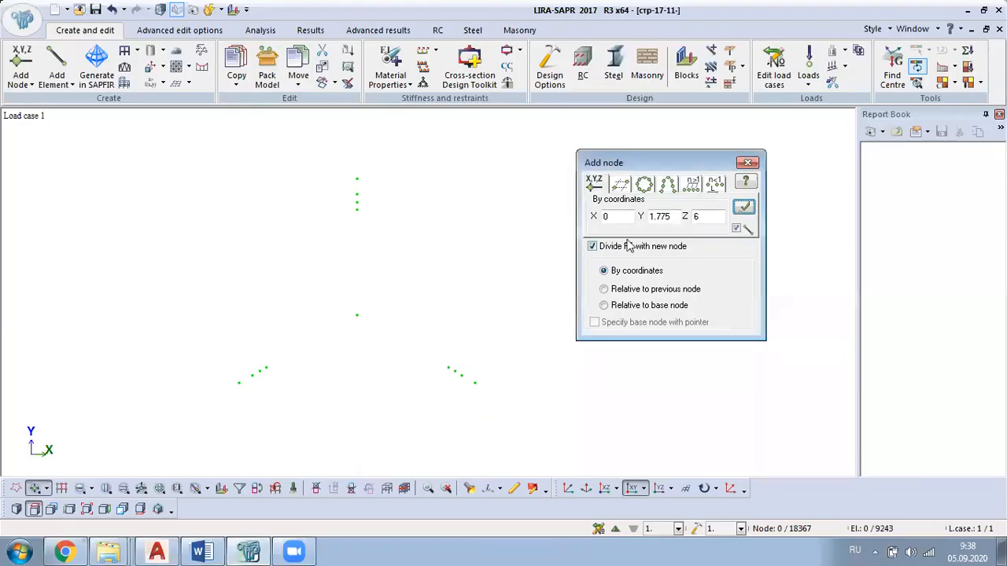
double_click(659, 217)
key(BackSpace)
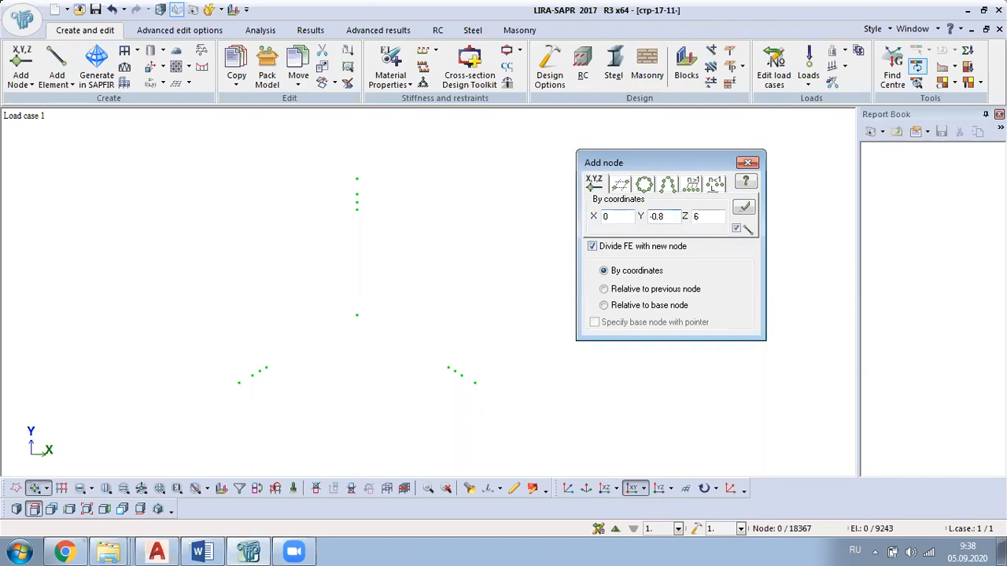
Check section 5-5's half-width in AutoCAD and set the node's X coordinate to -1.425 in LIRA-SAPR
click(157, 551)
click(249, 551)
double_click(607, 216)
key(BackSpace)
click(155, 550)
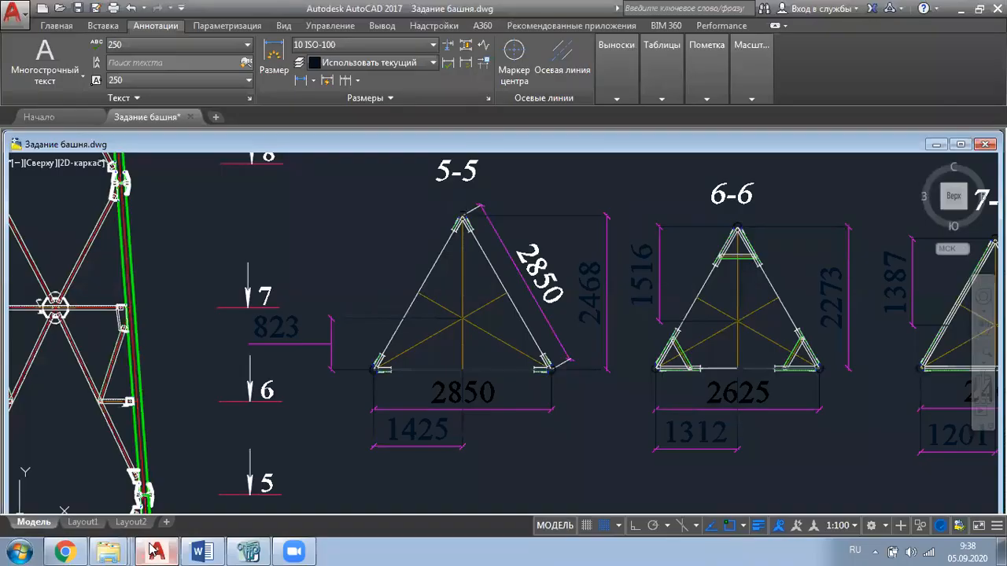
click(155, 550)
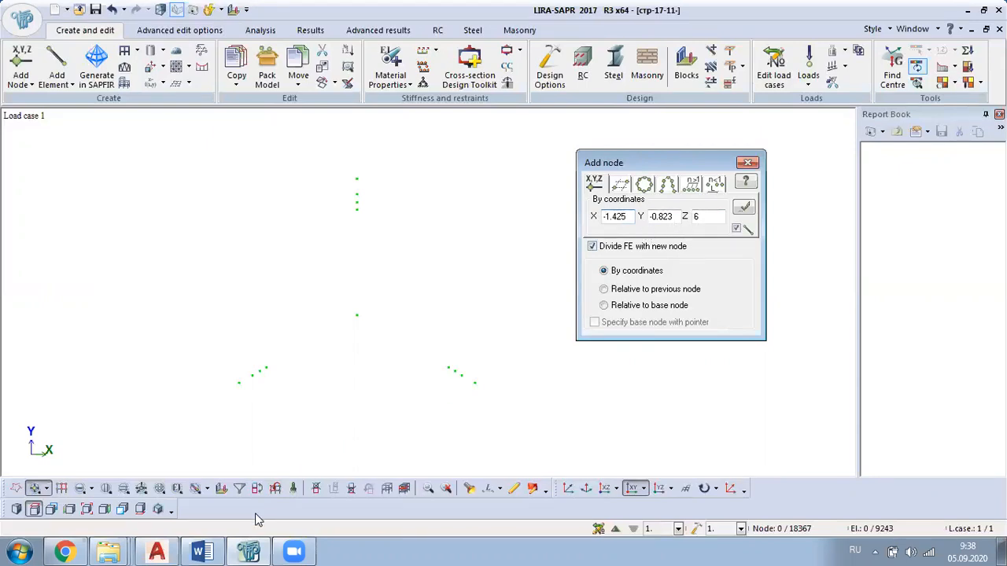
Read section 5-5's level on the tower elevation in AutoCAD and set the node's Z coordinate to 7.5 in LIRA-SAPR
click(156, 550)
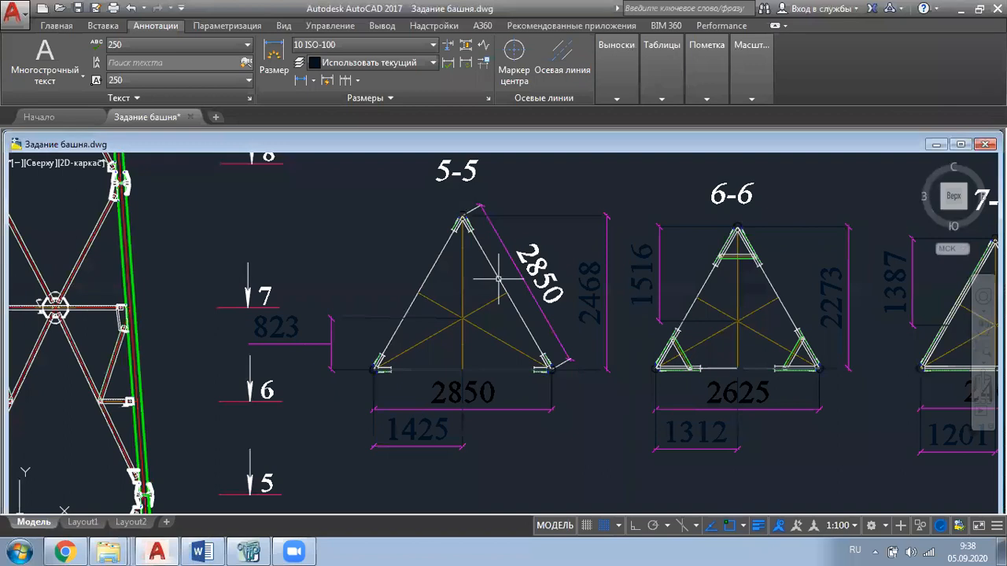
scroll(498, 278, down, 5)
scroll(299, 366, up, 3)
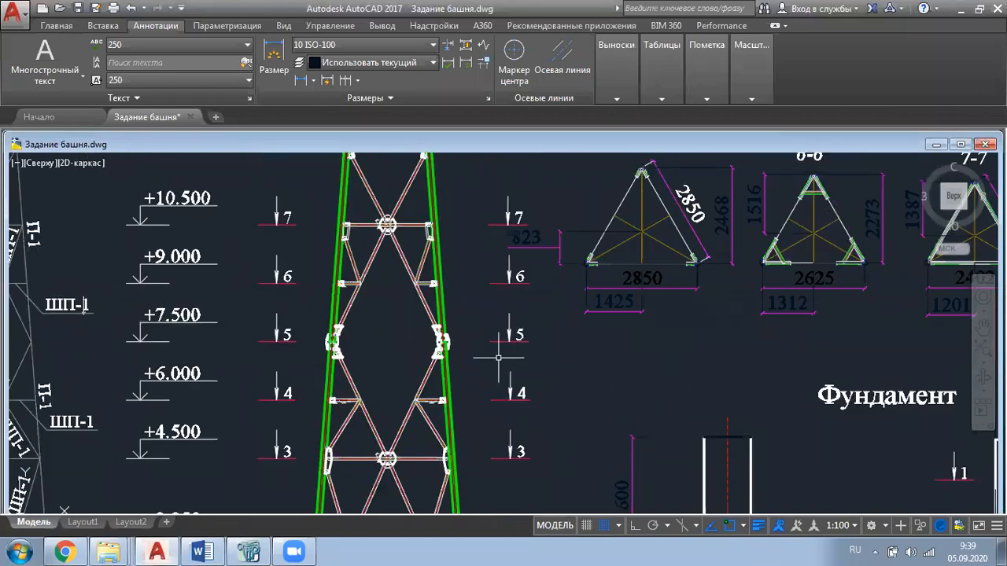
key(alt+Tab)
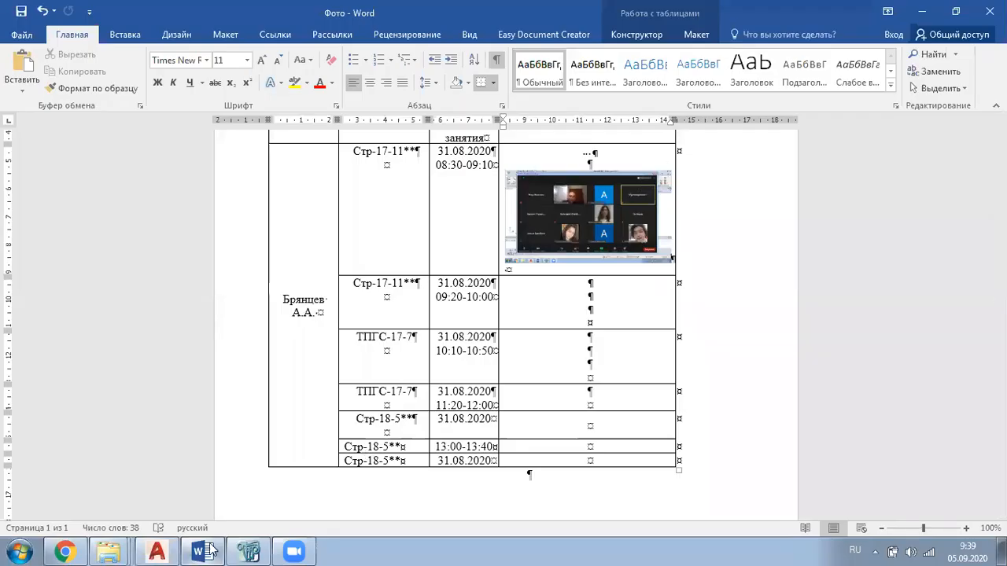
click(249, 551)
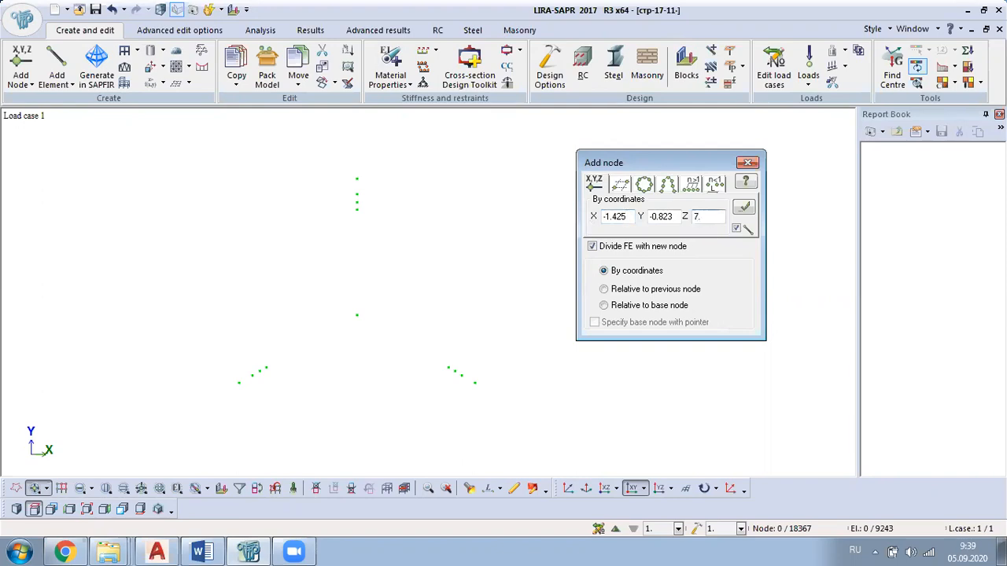
Add section 5-5's two base nodes at X -1.425 and X 1.425, keeping Y -0.823 and Z 7.5
click(751, 207)
scroll(268, 376, up, 3)
click(743, 208)
Add section 5-5's apex node at X 0, Y 1.645, Z 7.5, taking the centre-to-apex distance from the AutoCAD dimensions
drag(630, 221, 575, 217)
text(0)
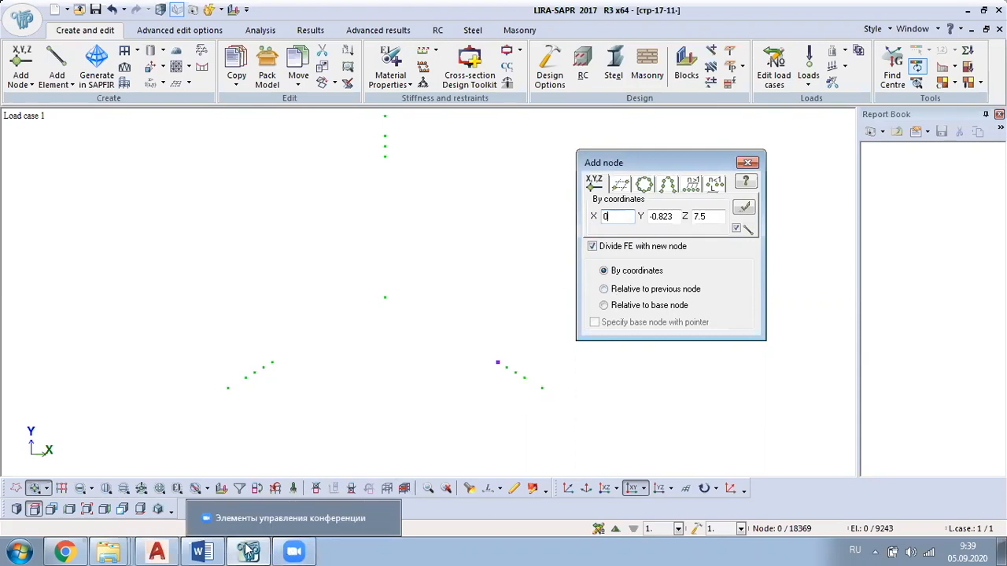
click(155, 551)
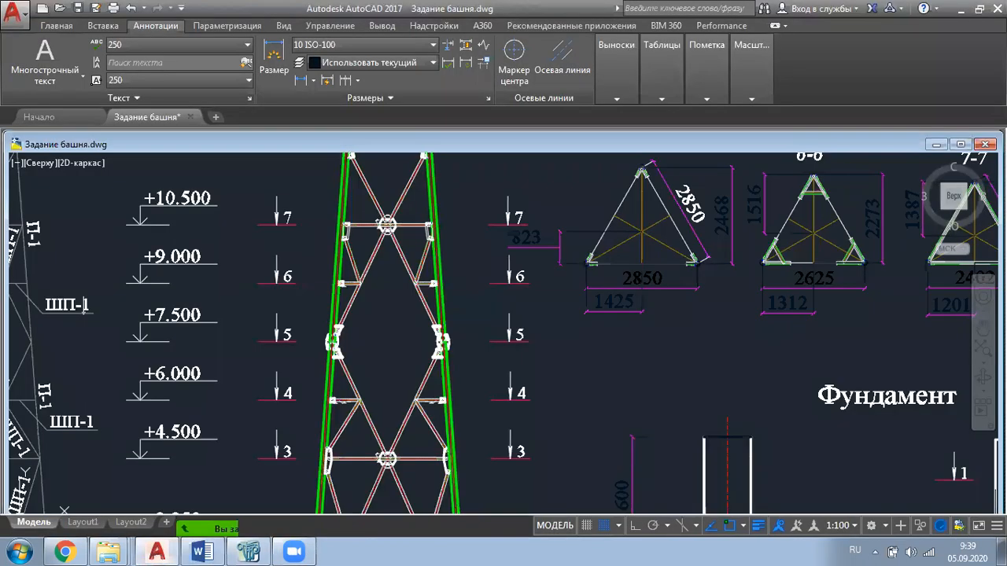
scroll(642, 236, up, 2)
middle_drag(642, 236, 500, 343)
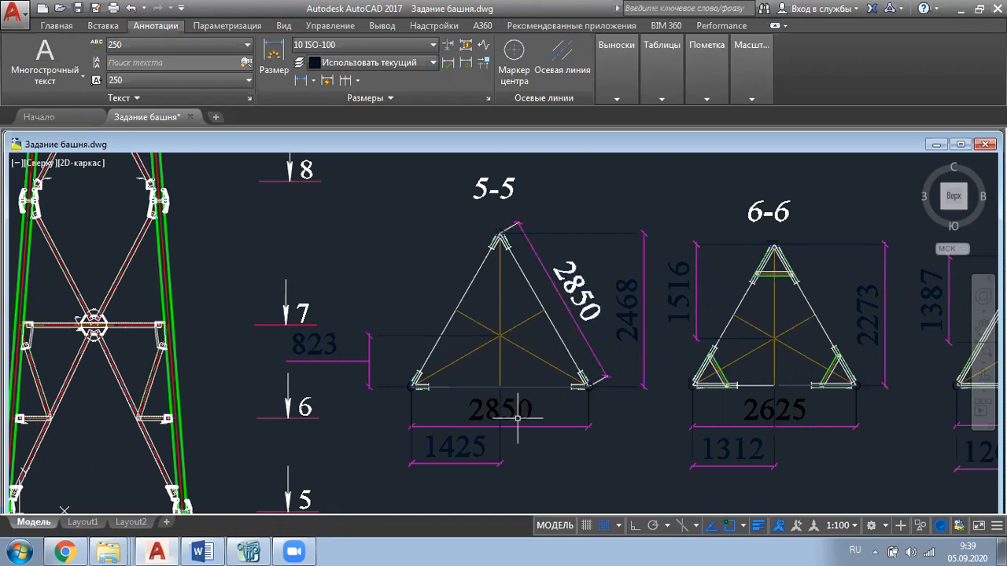
click(265, 548)
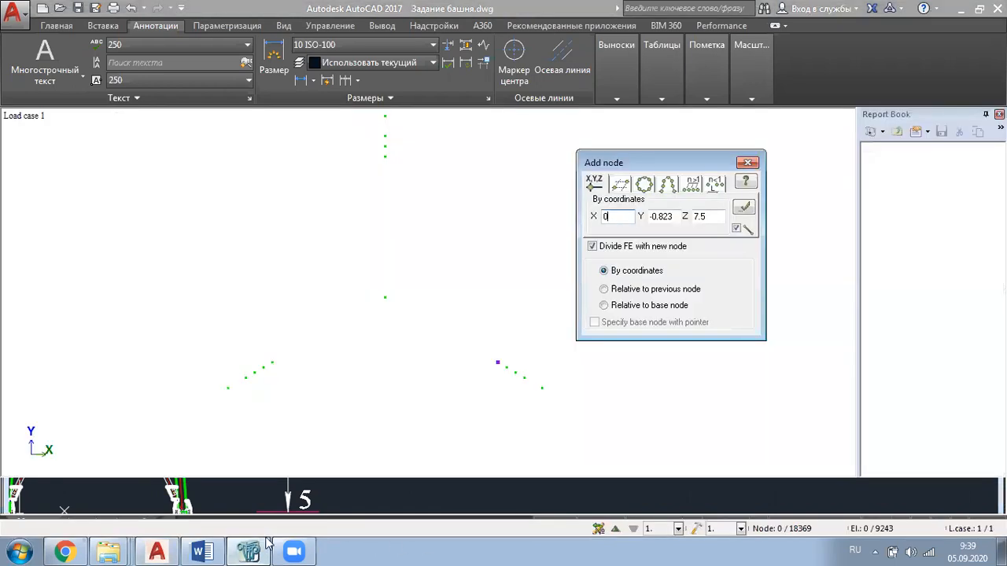
drag(674, 219, 648, 219)
text(1.645)
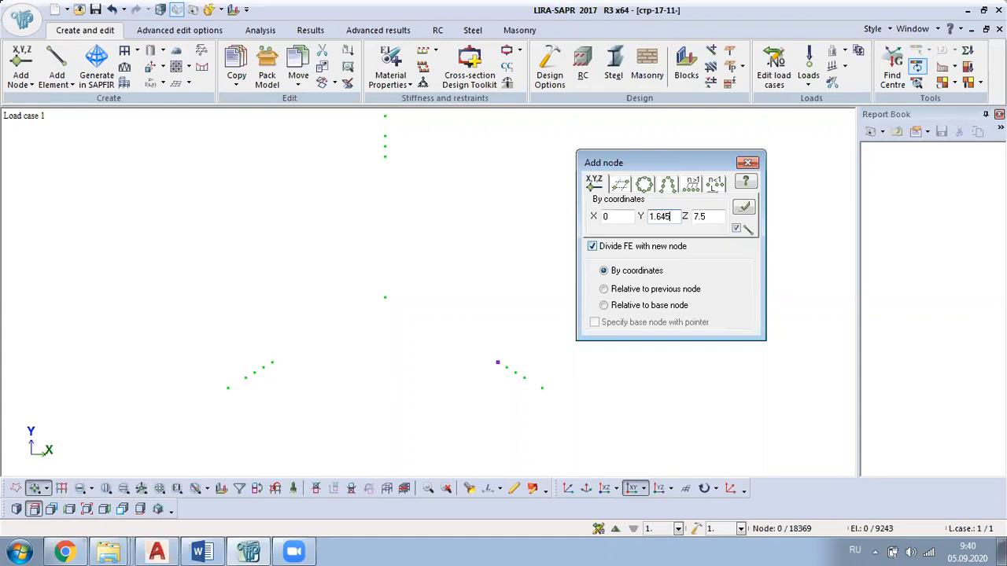
click(743, 209)
Locate section 6-6 in AutoCAD, work out its base offset, and set the node's Y coordinate to -0.757 in LIRA-SAPR
click(157, 552)
middle_drag(838, 368, 608, 372)
scroll(606, 372, up, 2)
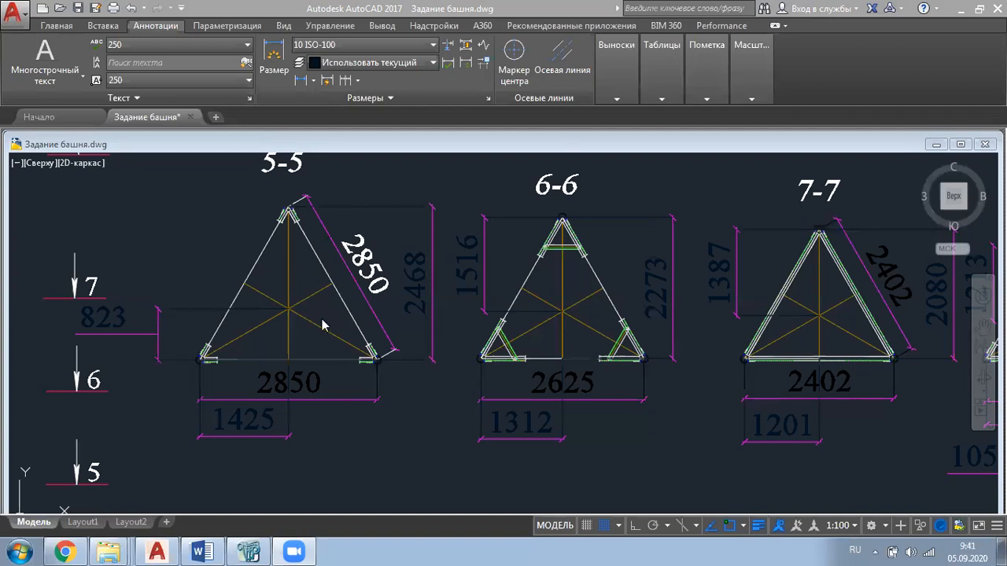
click(249, 550)
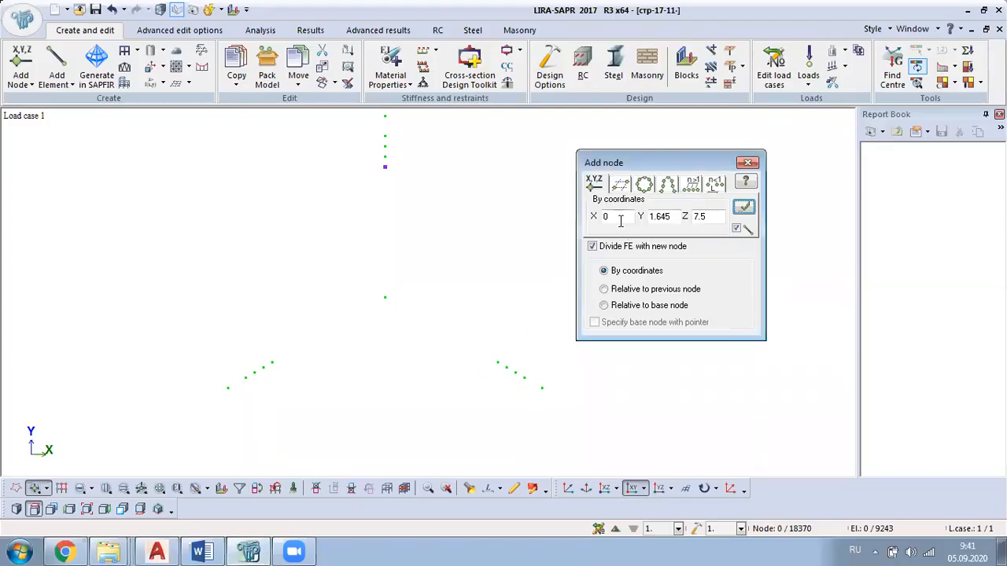
double_click(666, 217)
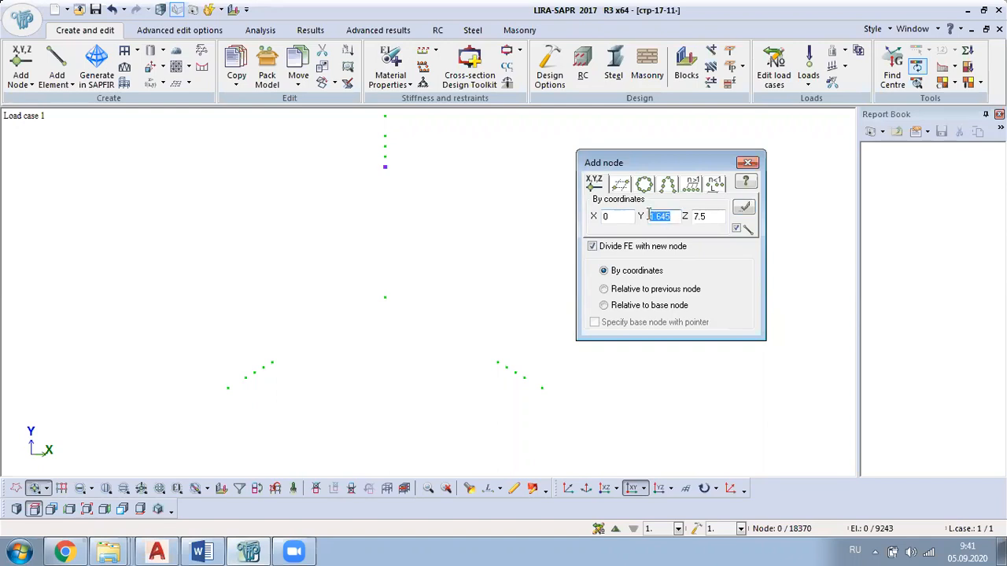
key(BackSpace)
text(-0.757)
Check section 6-6's half-width in AutoCAD and set the node's X coordinate to -1.312 in LIRA-SAPR
click(155, 550)
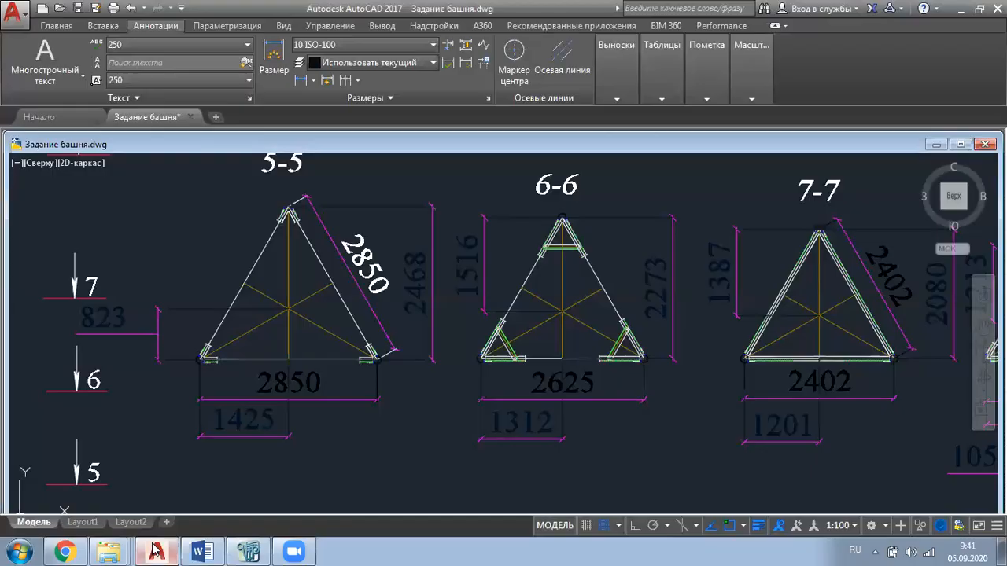
click(155, 551)
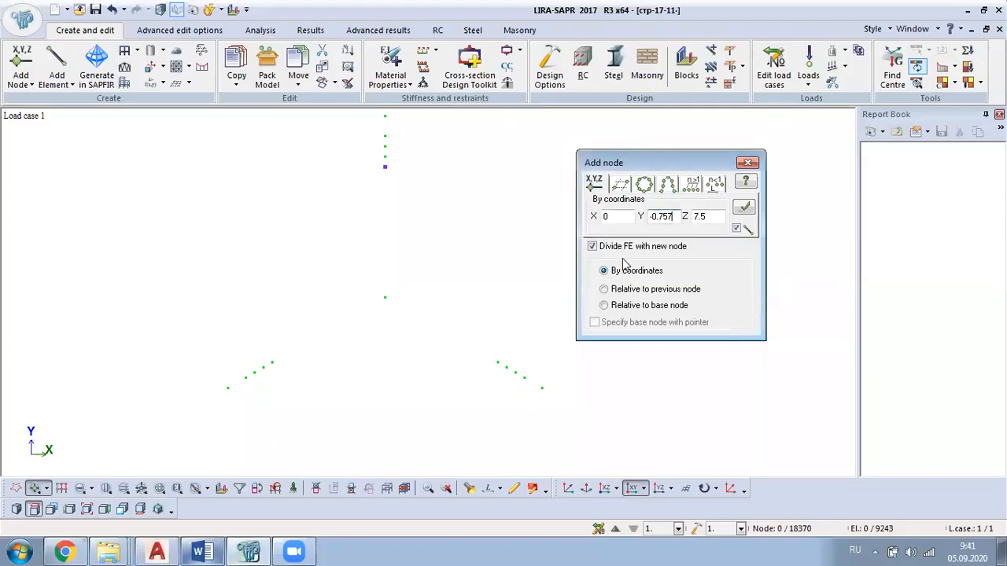
key(shift+Tab)
text(1.312)
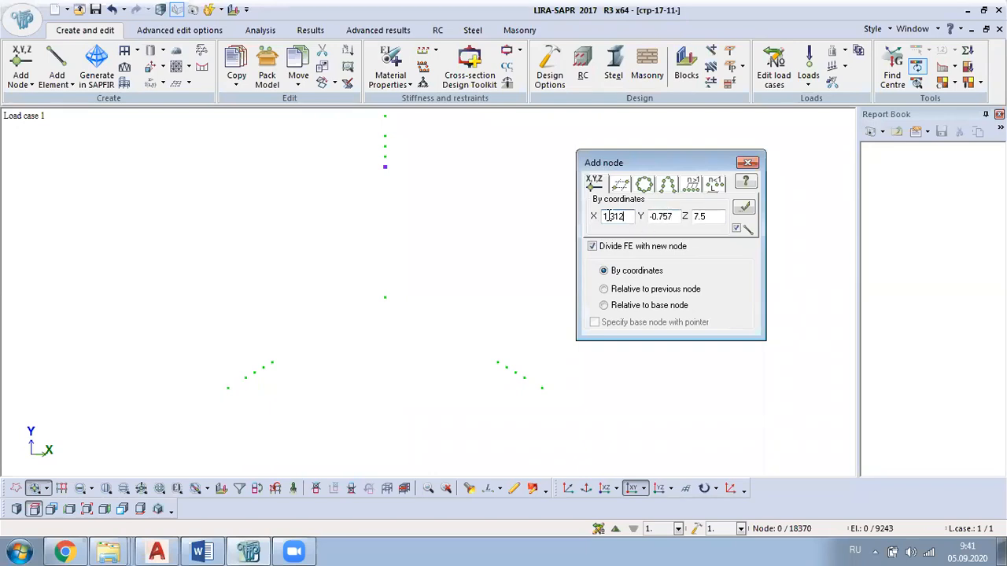
click(605, 218)
text(-)
Read section 6-6's level on the tower elevation in AutoCAD and set the node's Z coordinate to 9 in LIRA-SAPR
click(157, 550)
scroll(363, 443, down, 2)
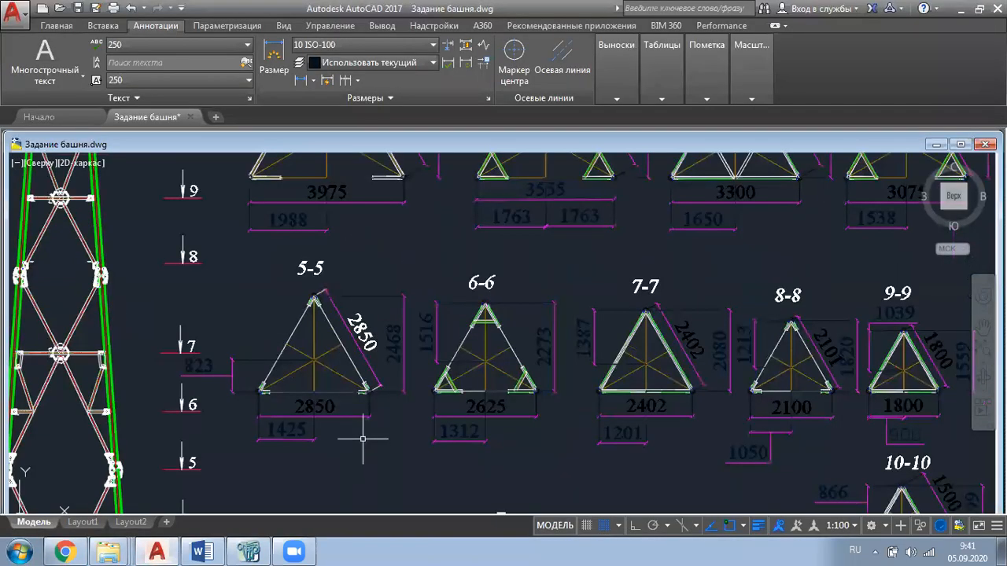
scroll(476, 397, down, 2)
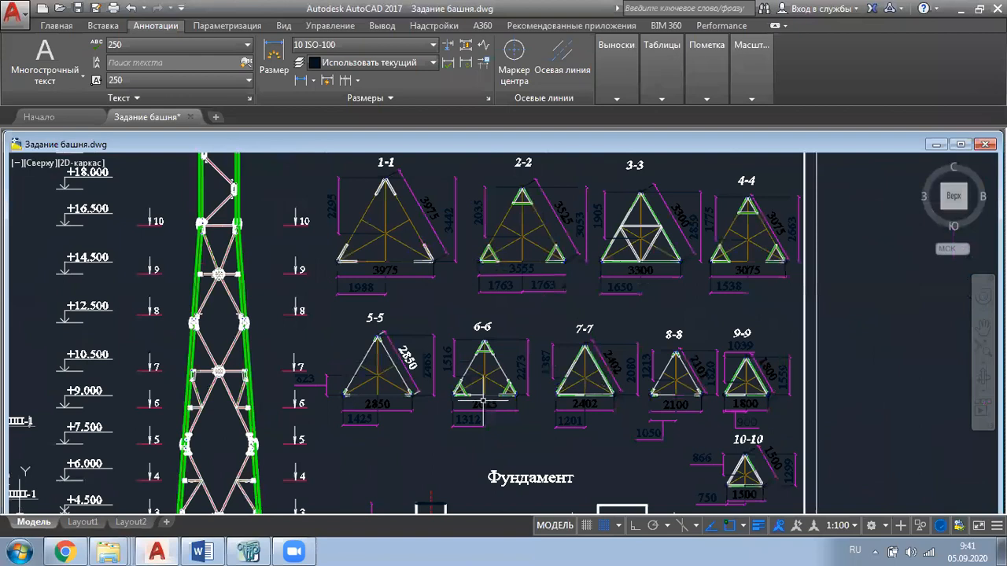
click(962, 13)
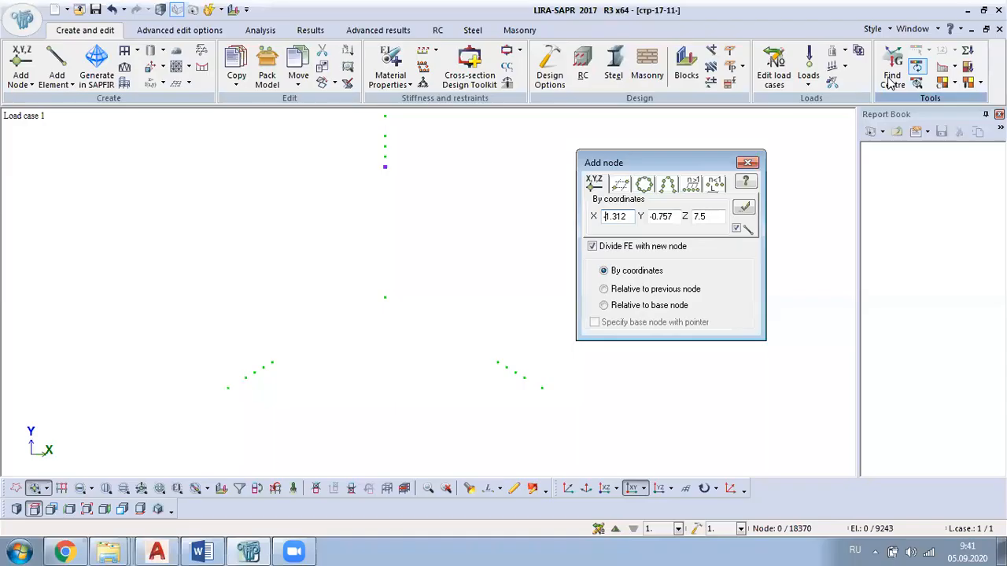
drag(714, 217, 666, 216)
text(9)
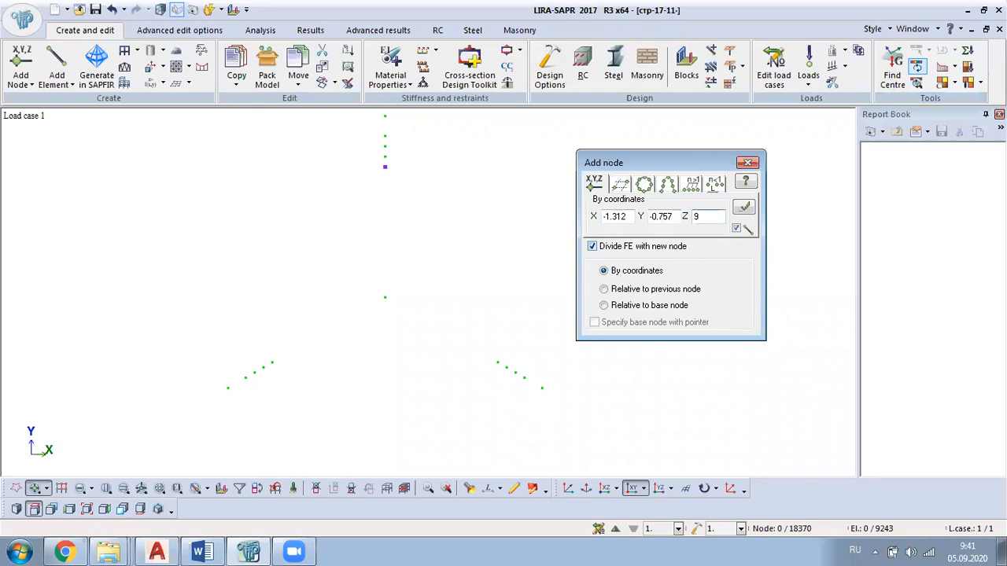
Add section 6-6's two base nodes at X -1.312 and X 1.312, keeping Y -0.757 and Z 9
click(744, 206)
key(Delete)
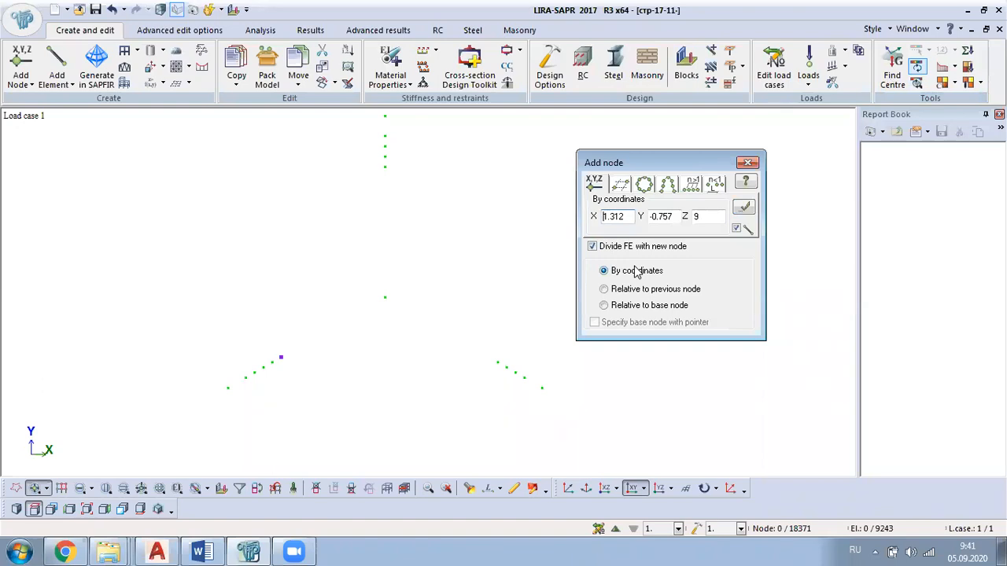
click(738, 208)
Set the node's X coordinate to 0, move the Add node dialog aside, and check section 6-6's centre-to-apex distance in AutoCAD
drag(630, 215, 538, 219)
text(0)
drag(695, 168, 639, 146)
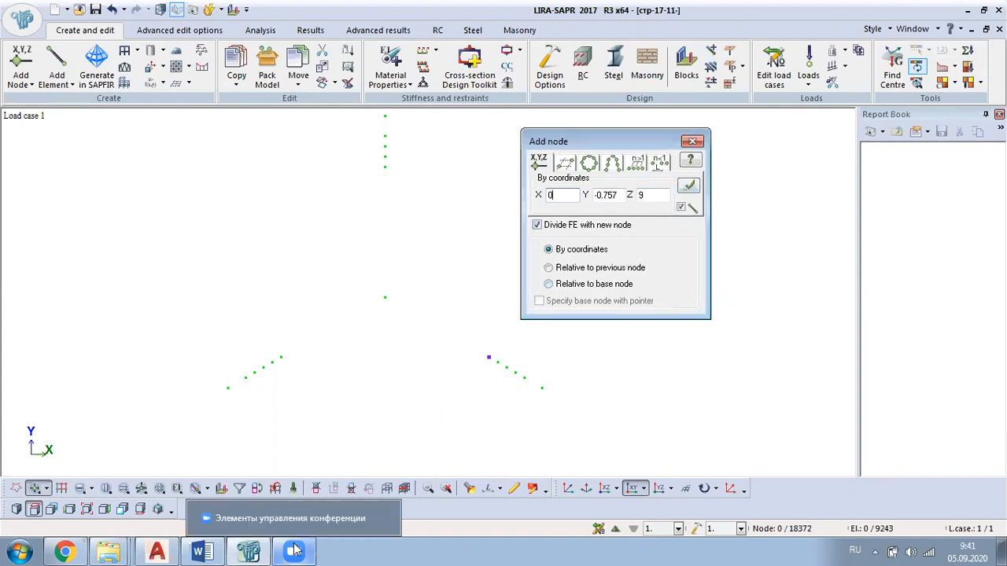
click(156, 552)
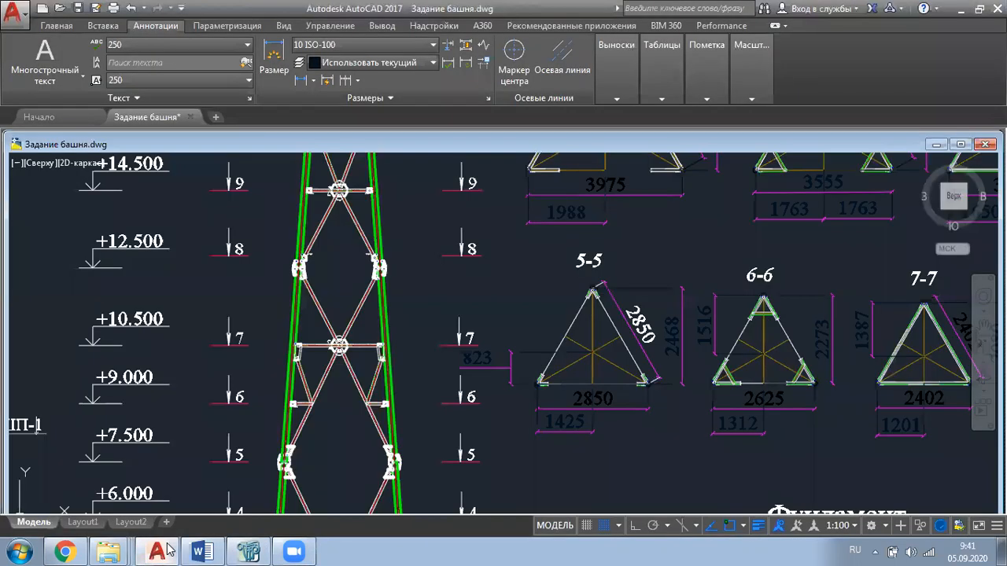
mouse_move(754, 331)
middle_down()
mouse_move(708, 355)
mouse_move(674, 357)
middle_up()
scroll(661, 370, up, 2)
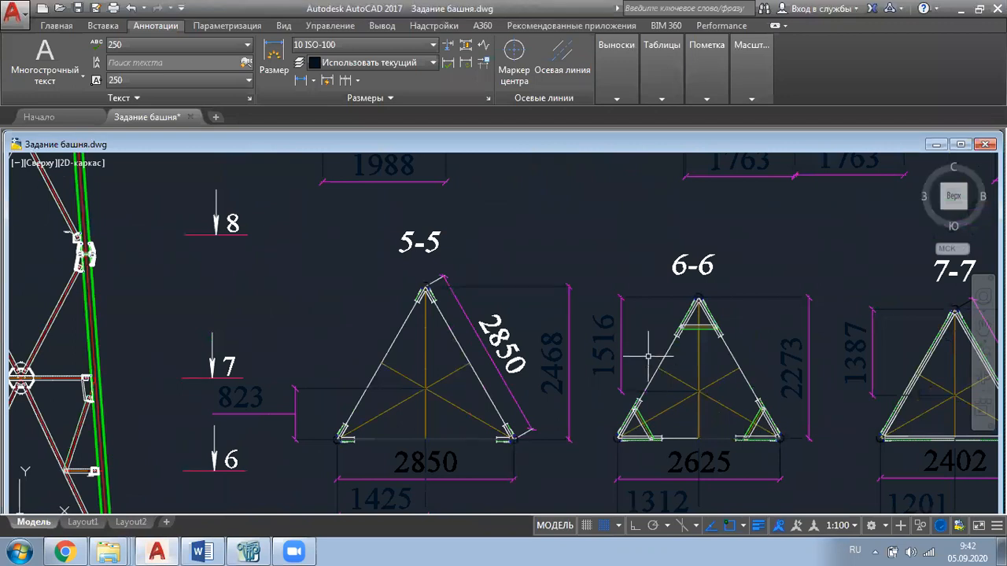
scroll(668, 346, down, 4)
scroll(612, 407, up, 6)
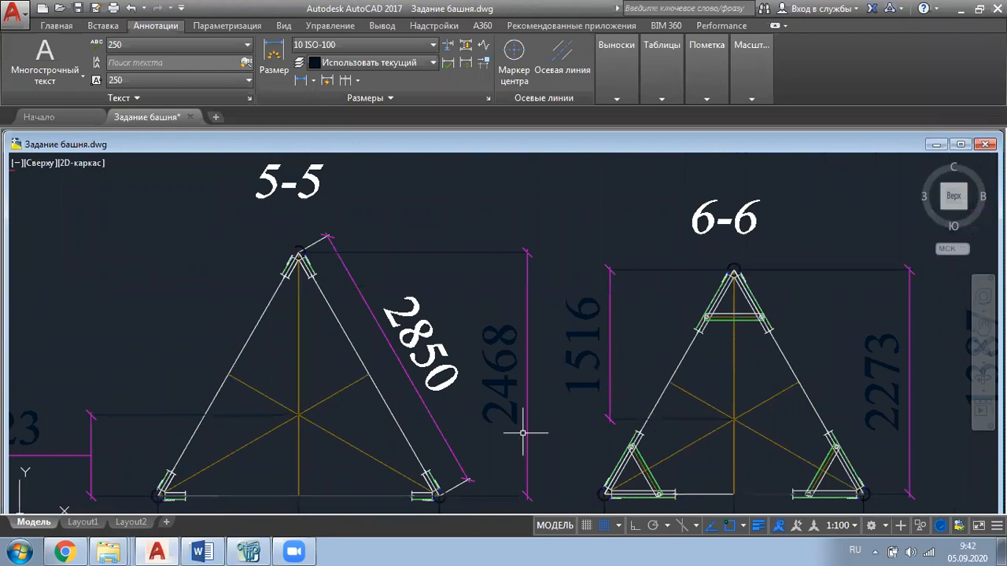
mouse_move(295, 551)
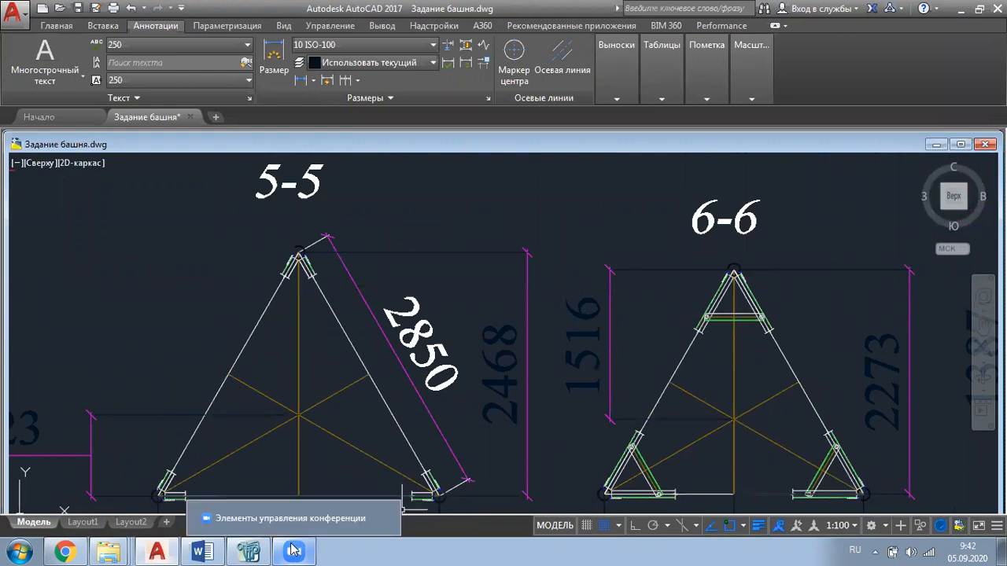
Add section 6-6's apex node in LIRA-SAPR with Y set to 1.516 at level 9
click(249, 551)
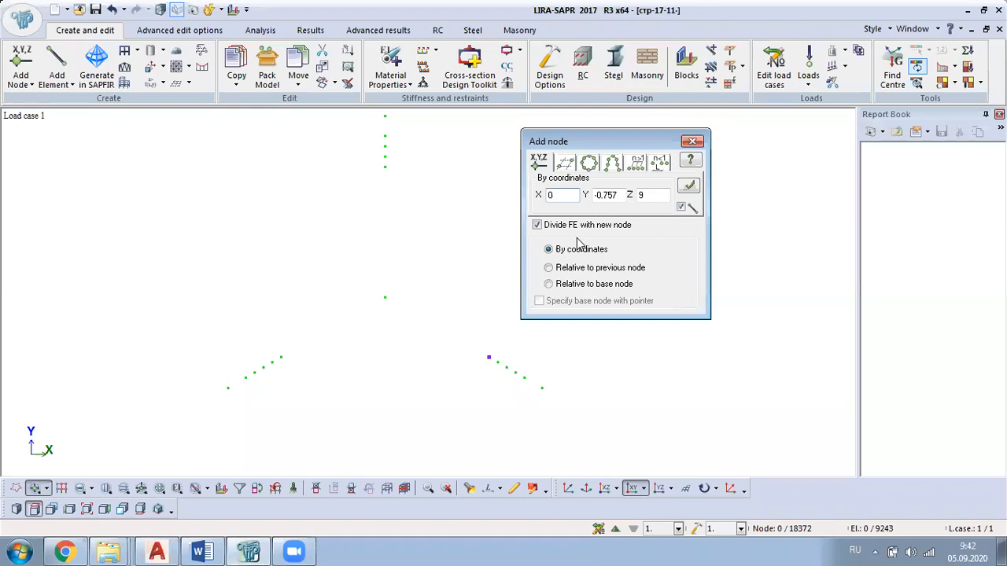
drag(621, 195, 592, 198)
text(1.516)
click(689, 189)
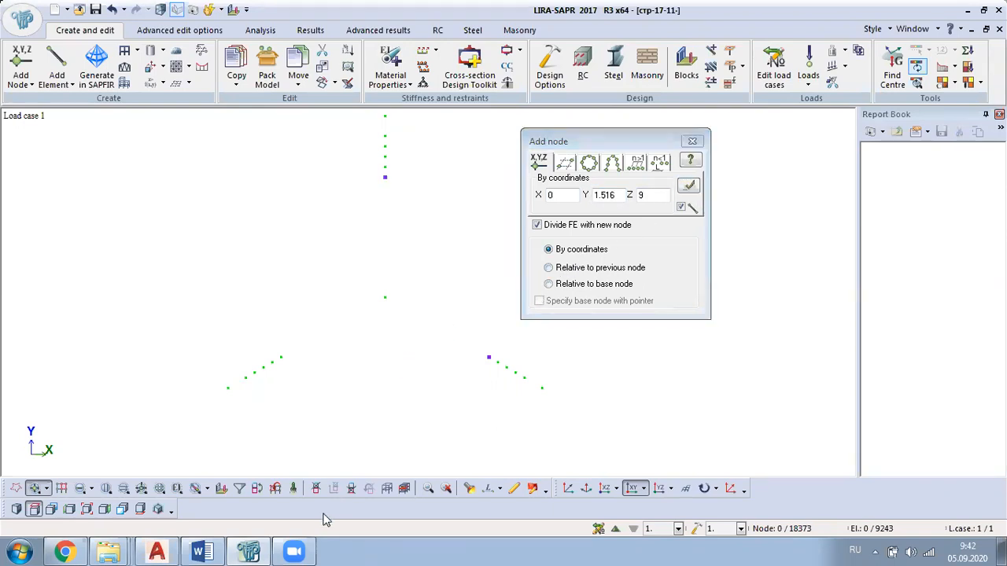
Examine section 7-7 in AutoCAD for its half-width, overall height and centre-to-apex distance
click(248, 550)
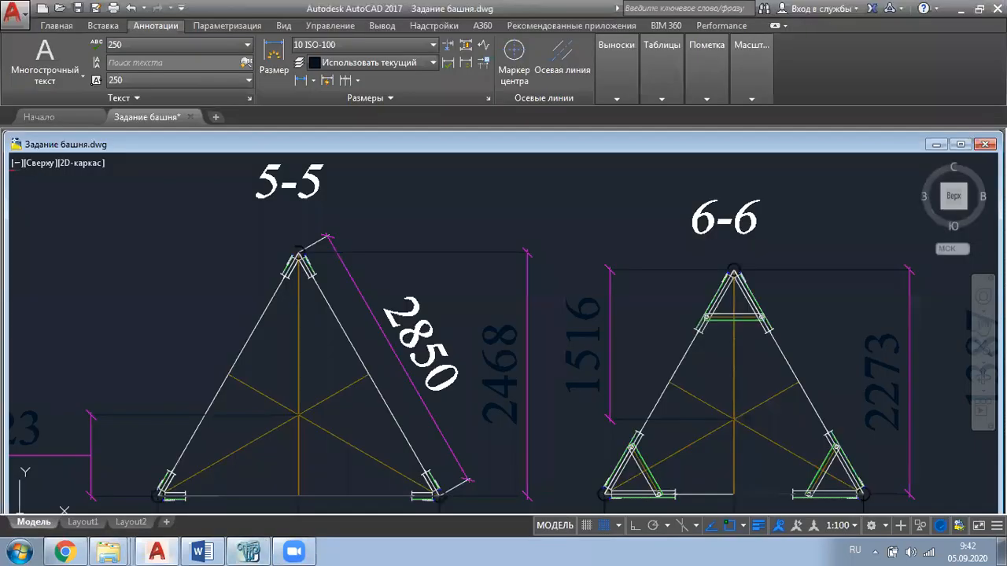
scroll(572, 262, down, 4)
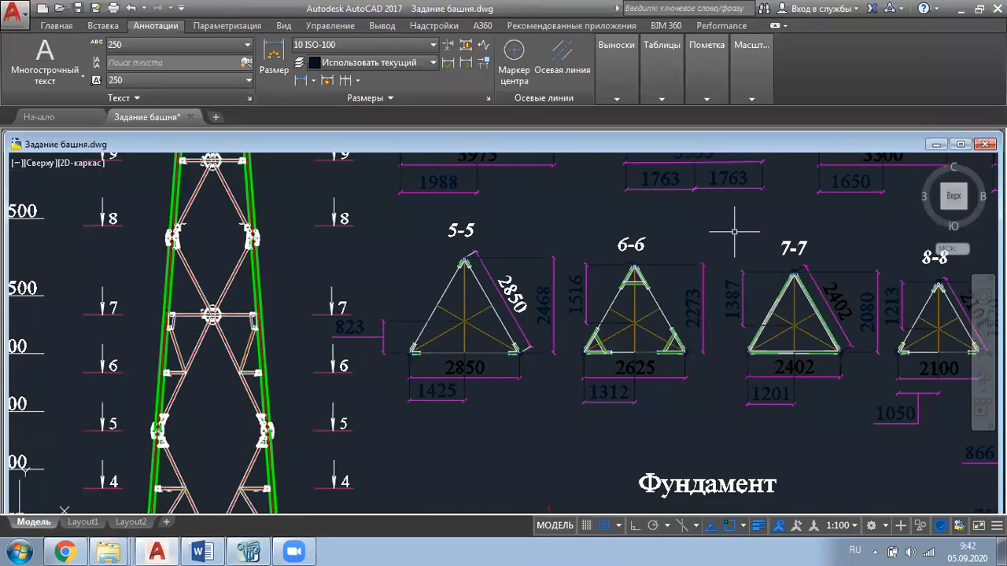
middle_drag(720, 309, 440, 327)
scroll(485, 338, up, 4)
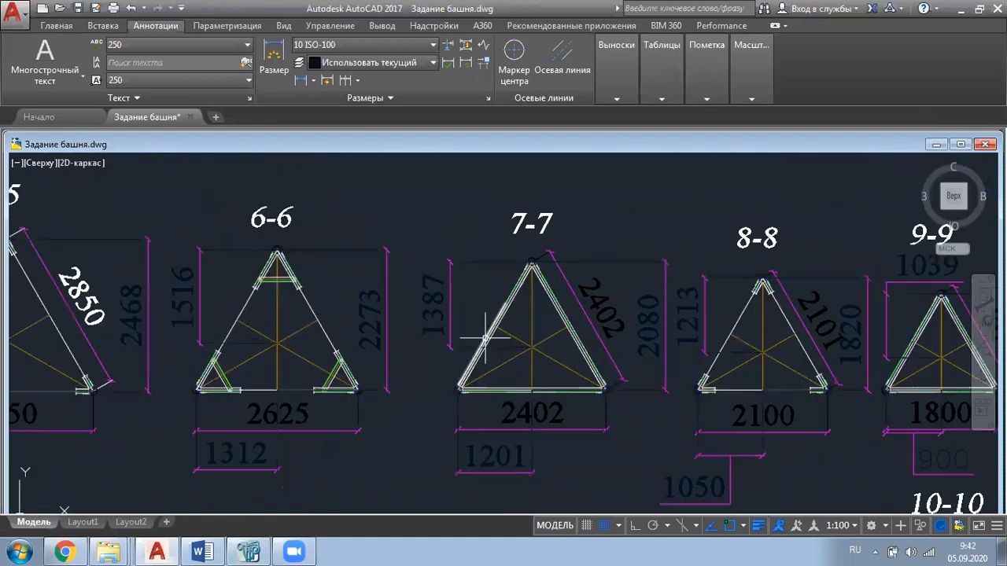
scroll(486, 338, down, 2)
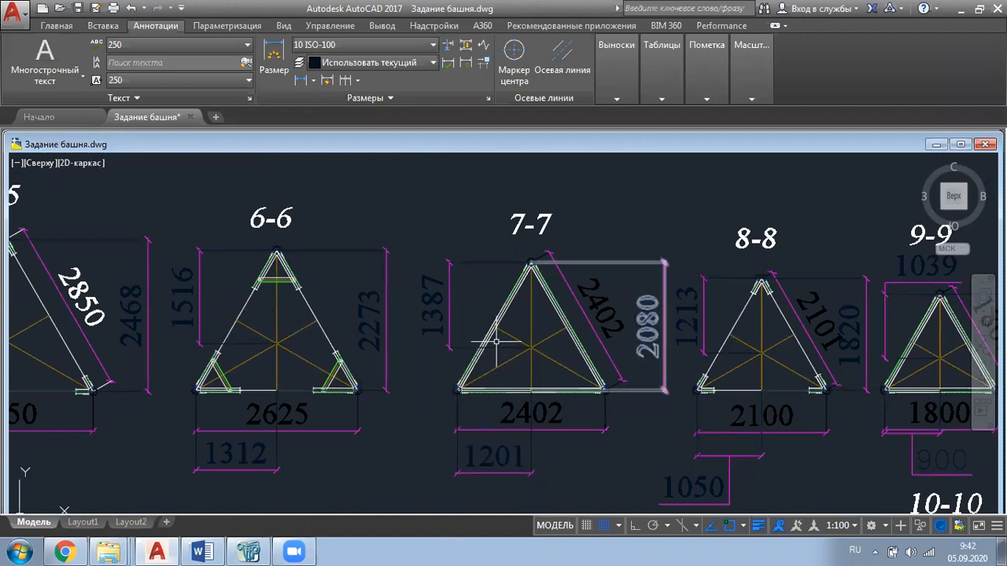
scroll(440, 396, up, 2)
scroll(443, 386, down, 2)
scroll(451, 411, up, 2)
scroll(460, 411, down, 2)
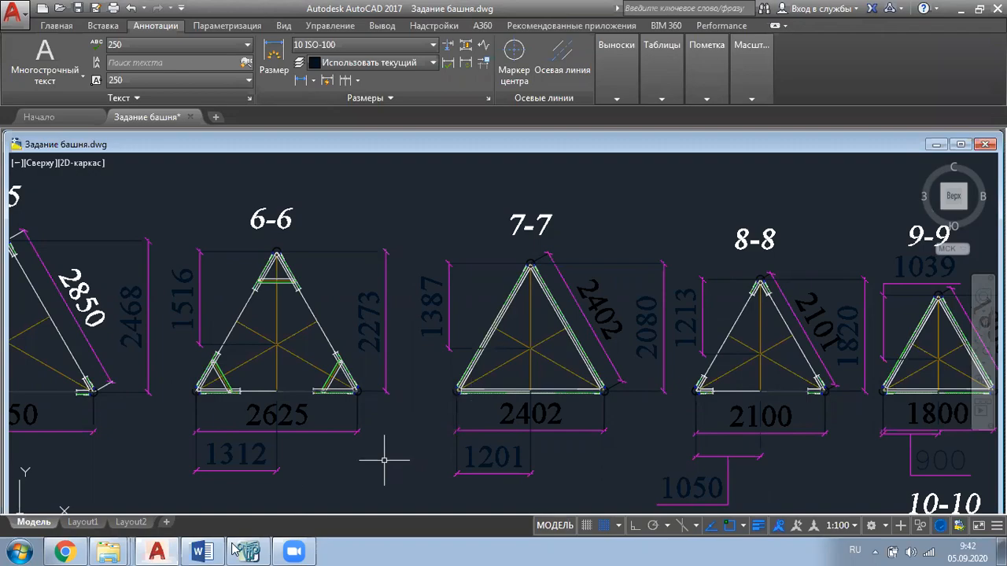
mouse_move(240, 550)
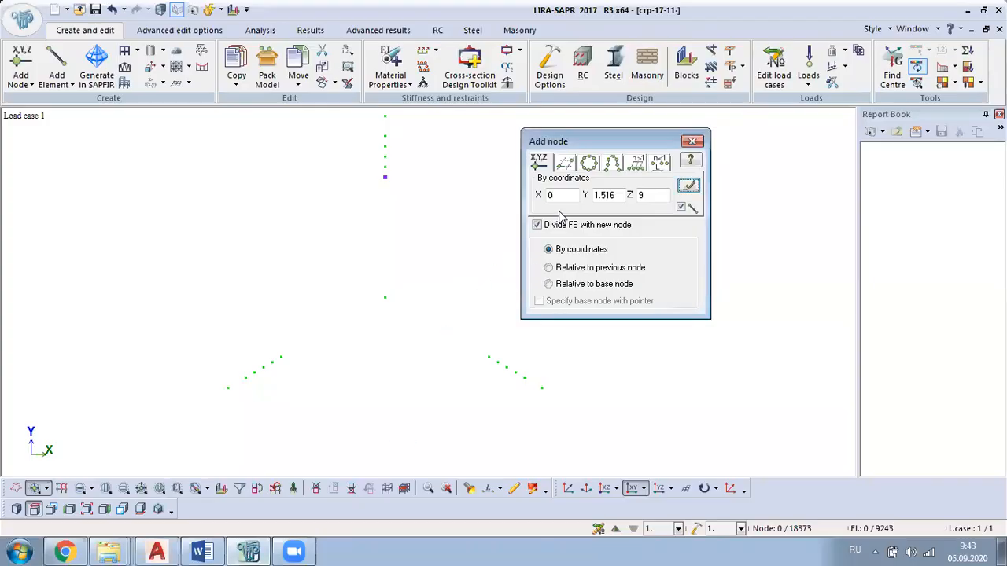
Set the new node's coordinates to X -1.201 and Y -0.693 for section 7-7's first base corner
double_click(551, 195)
text(-1.201)
drag(619, 196, 587, 197)
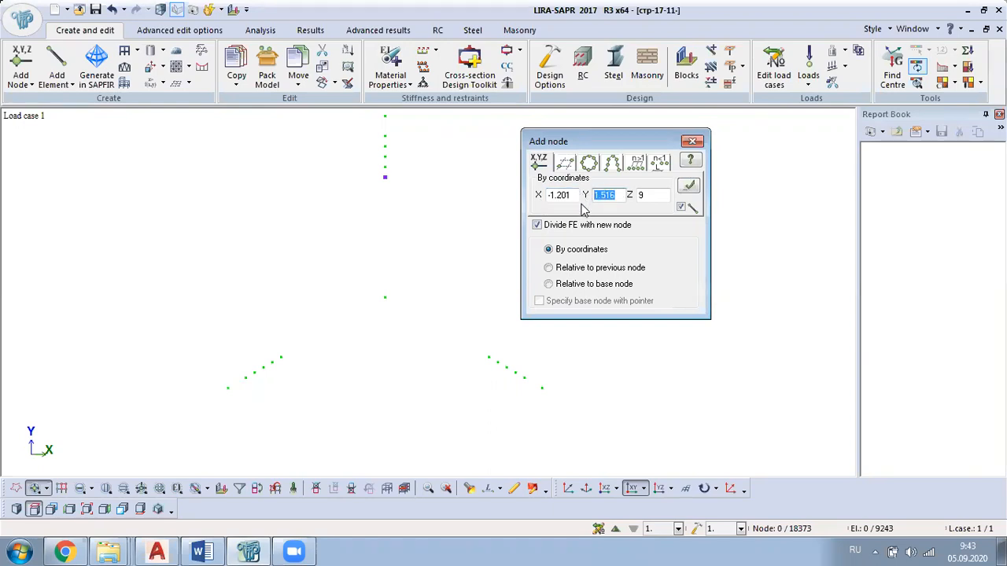
text(-0.693)
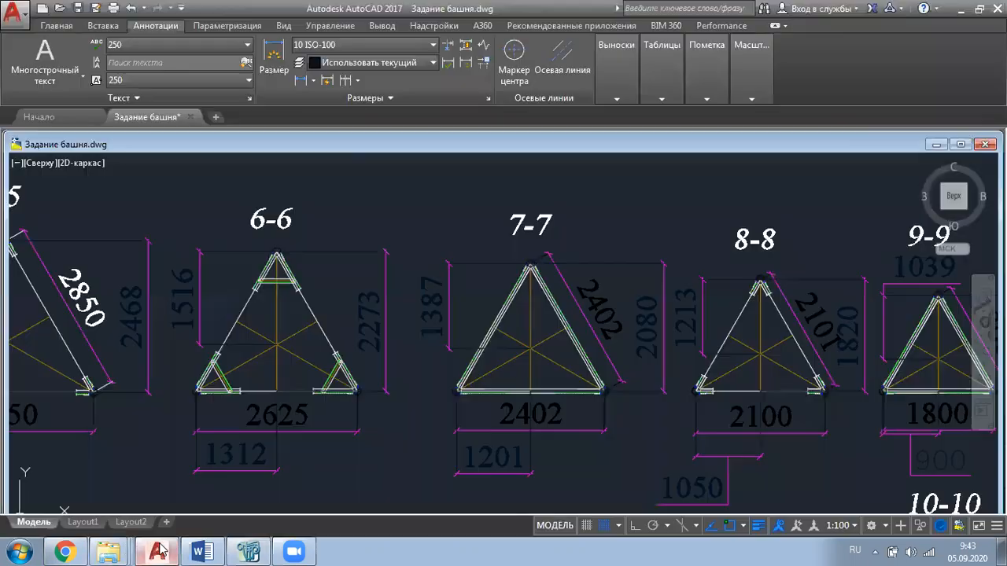
Look up the elevation mark of section 7 on the tower elevation in the AutoCAD drawing
click(157, 552)
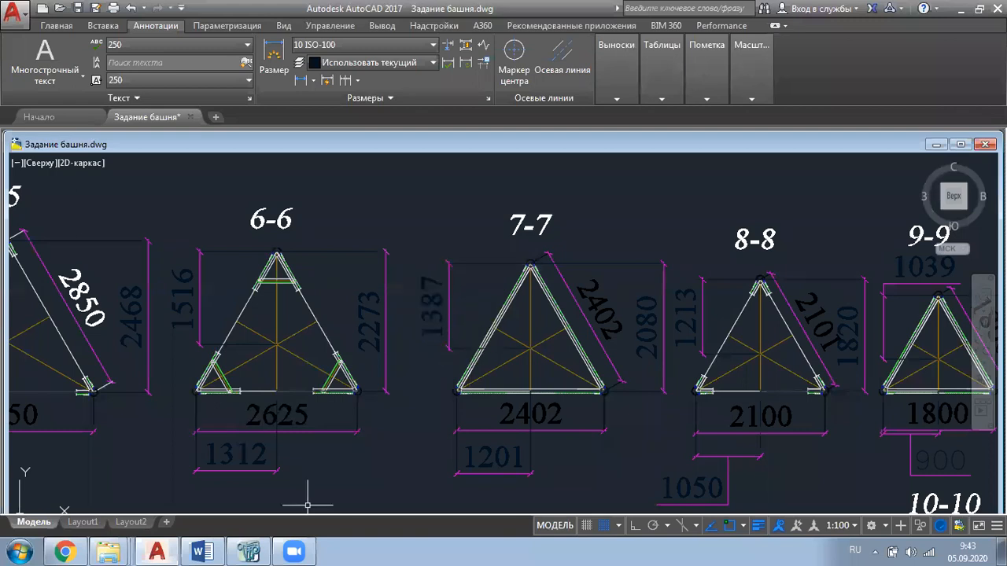
click(248, 552)
click(249, 551)
scroll(452, 382, down, 2)
middle_drag(452, 382, 863, 370)
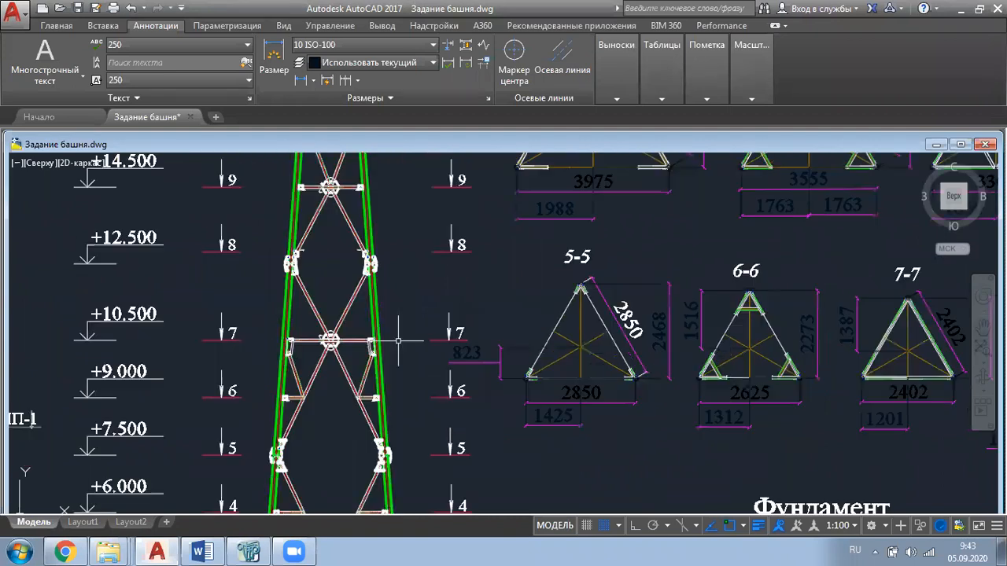
scroll(86, 332, up, 2)
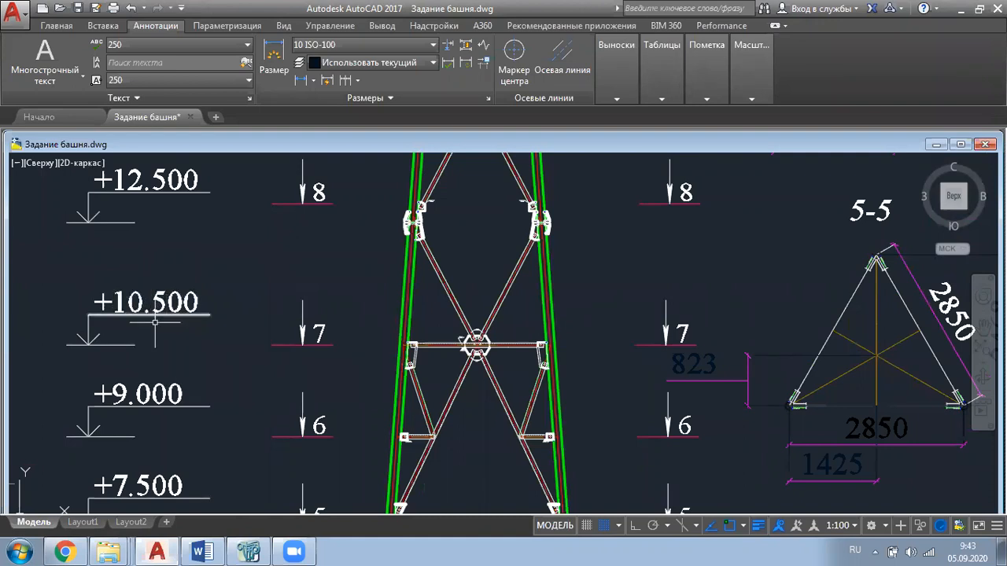
Add section 7-7's two base nodes in LIRA-SAPR at X -1.201 and X 1.201, with Z set to 10.5
mouse_move(253, 551)
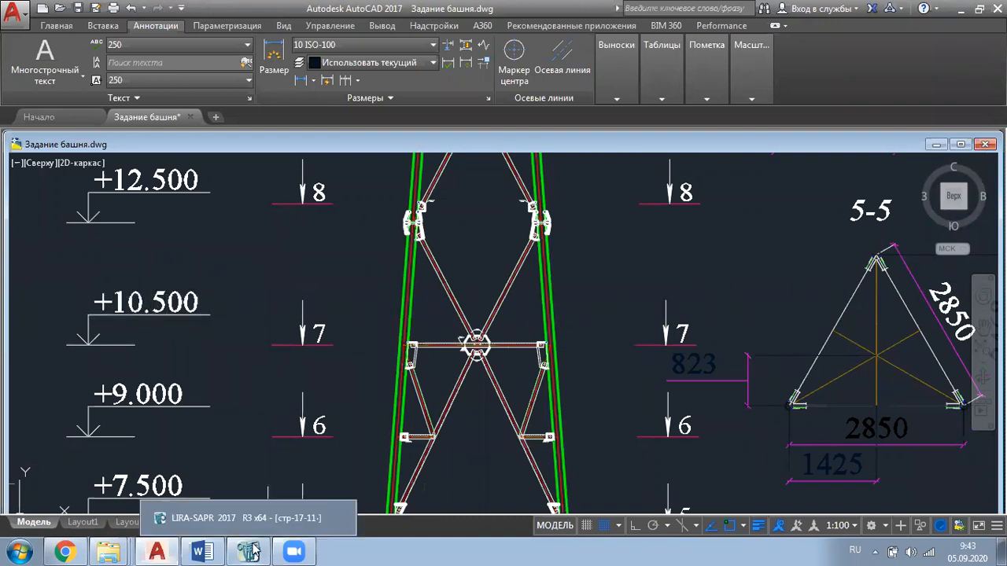
click(253, 550)
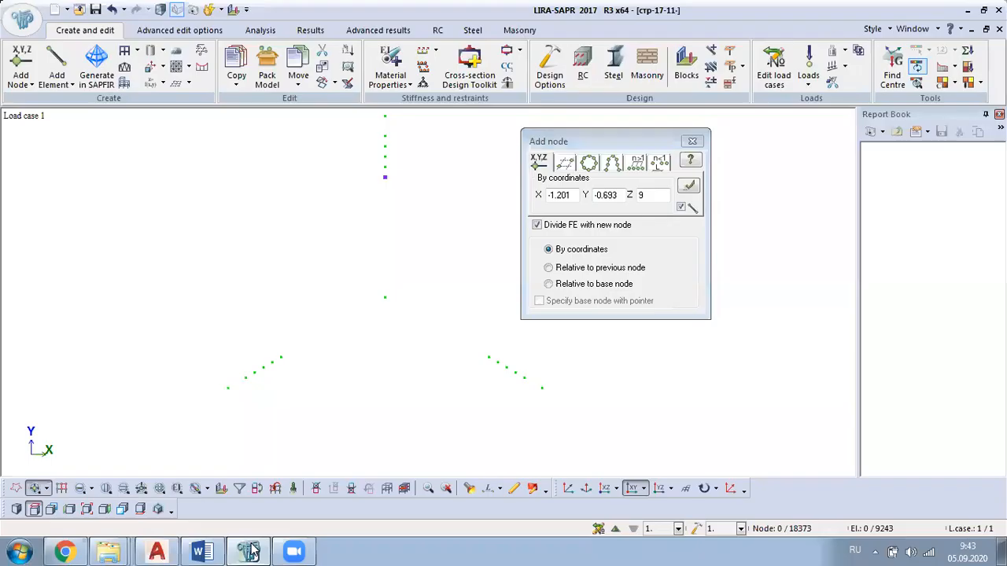
key(shift+Tab)
text(10.5)
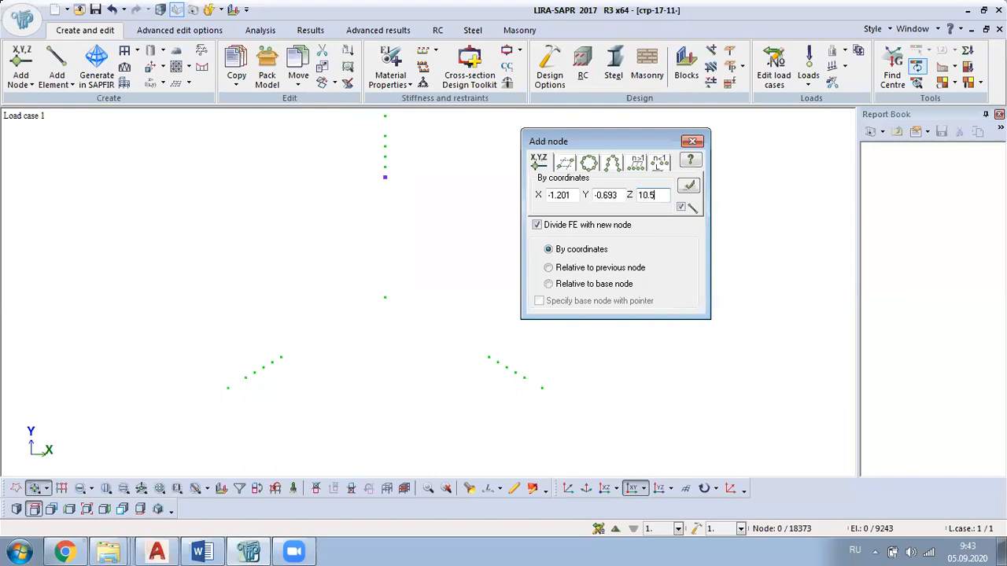
click(688, 187)
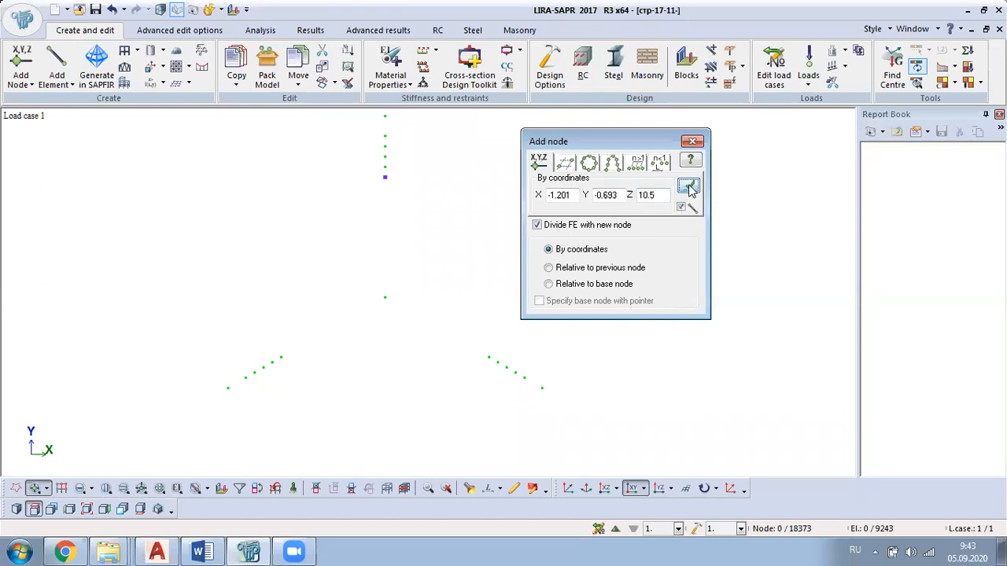
click(550, 196)
key(BackSpace)
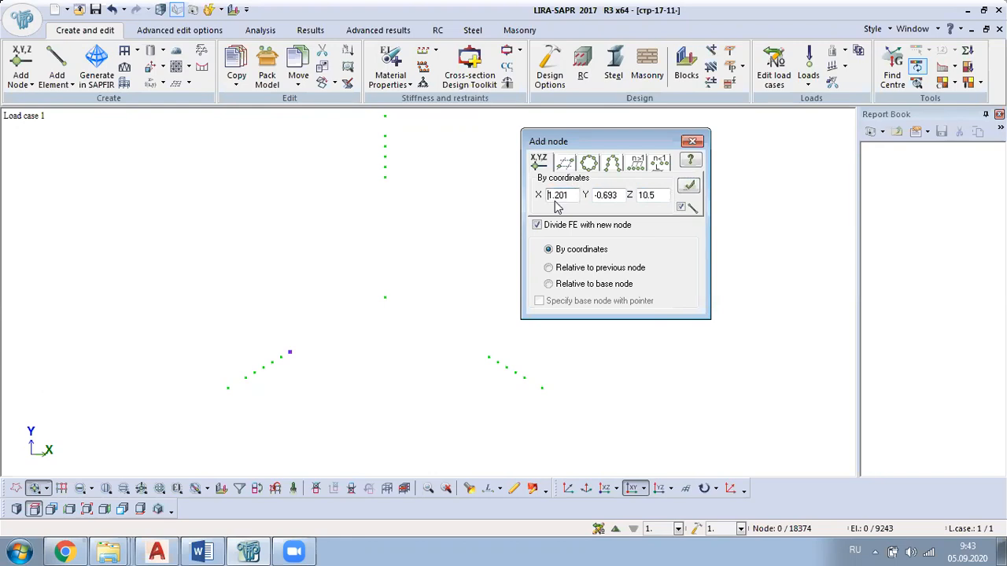
click(689, 187)
Set the node's X coordinate to 0 and check section 7-7's centre-to-apex distance in AutoCAD
drag(571, 195, 489, 183)
text(0)
click(152, 551)
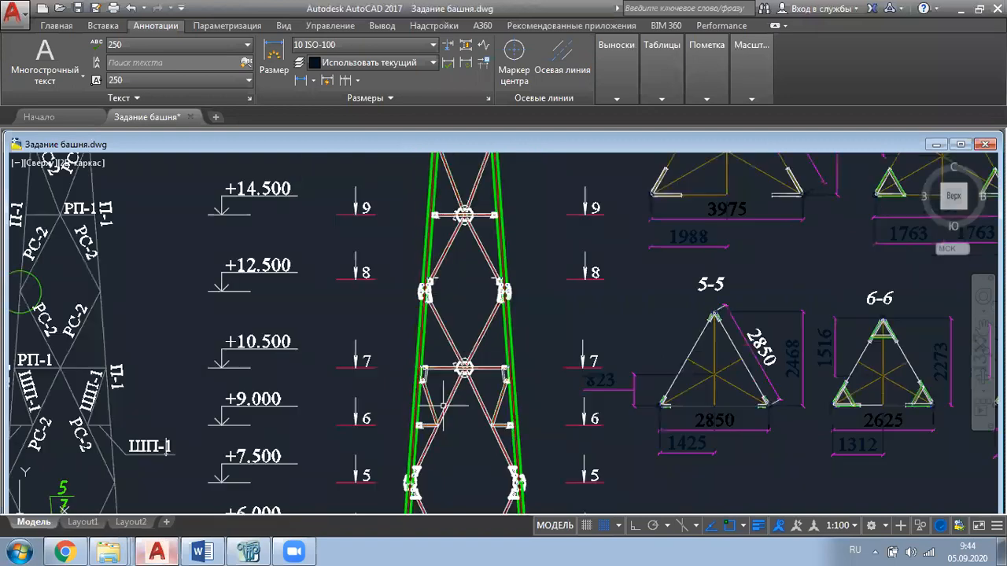
scroll(444, 406, down, 4)
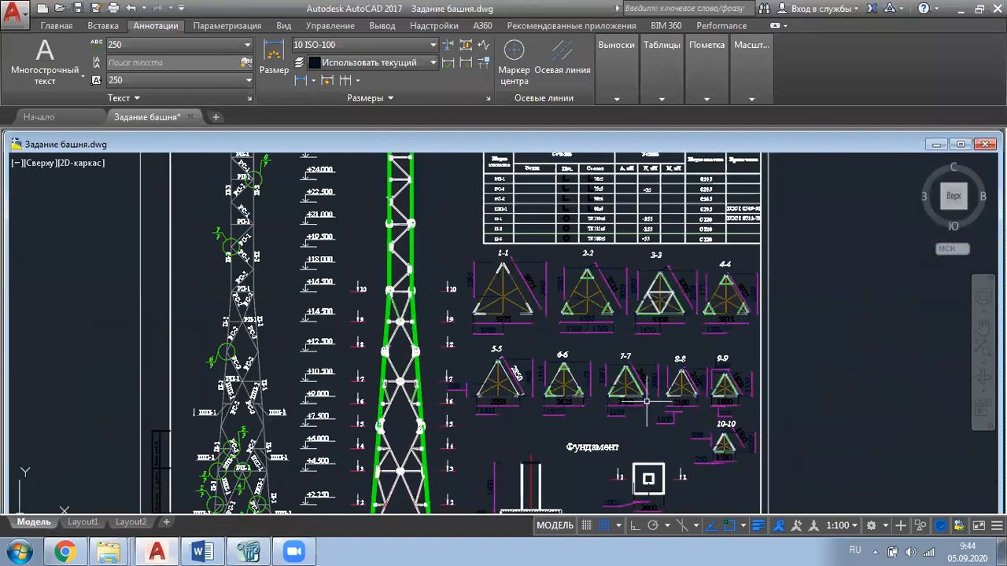
scroll(647, 399, up, 5)
scroll(598, 343, up, 2)
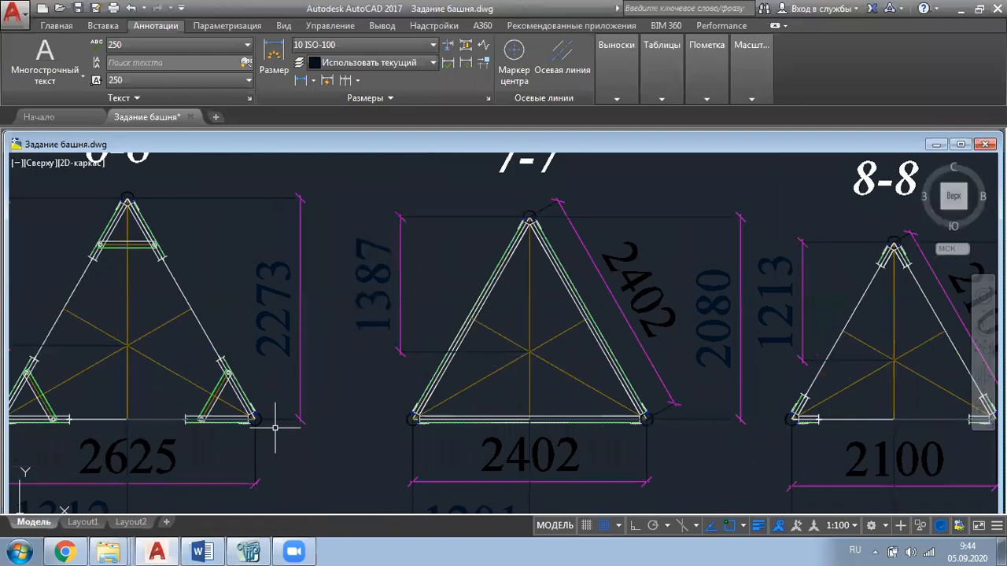
click(248, 550)
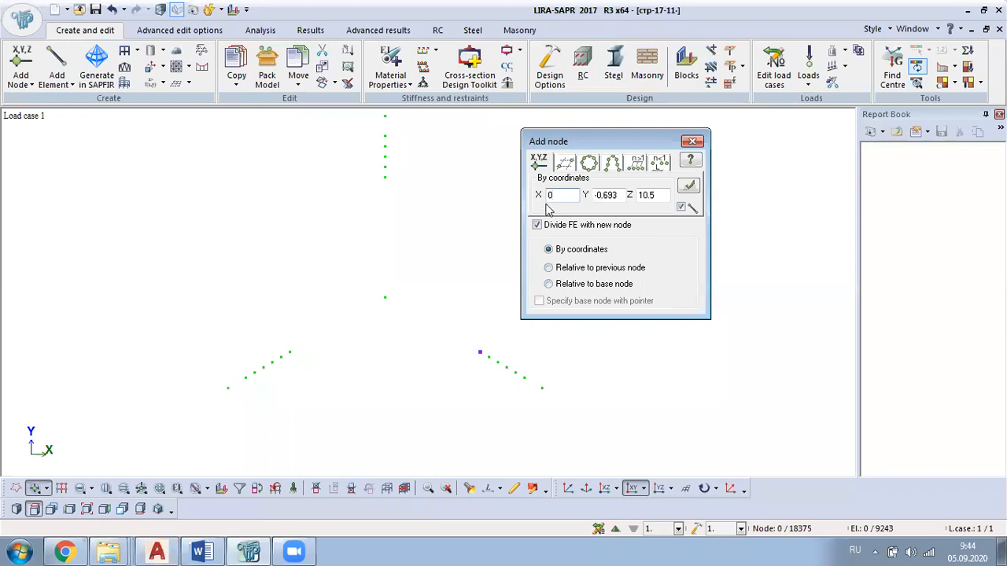
double_click(550, 197)
text(1.387)
click(689, 189)
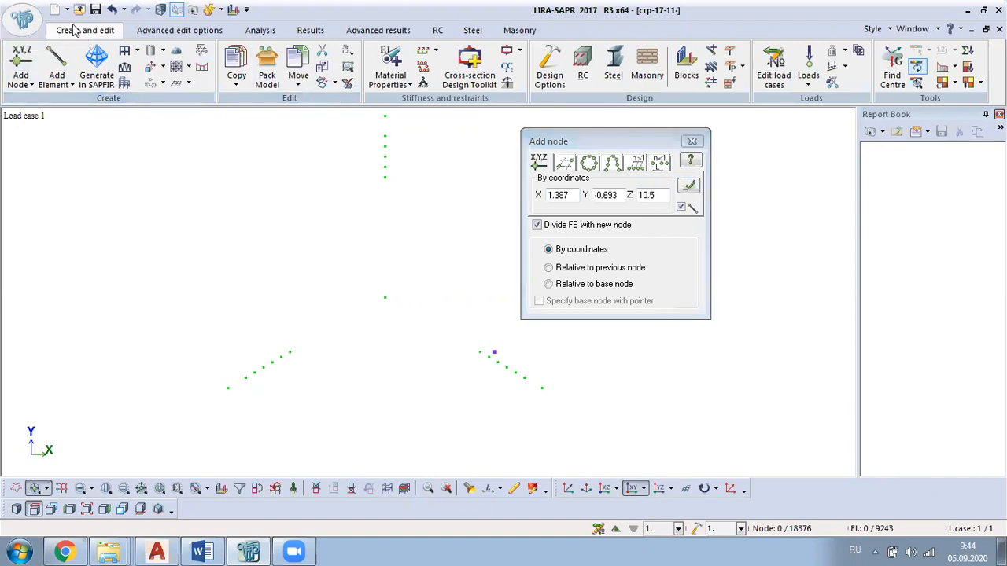
click(112, 11)
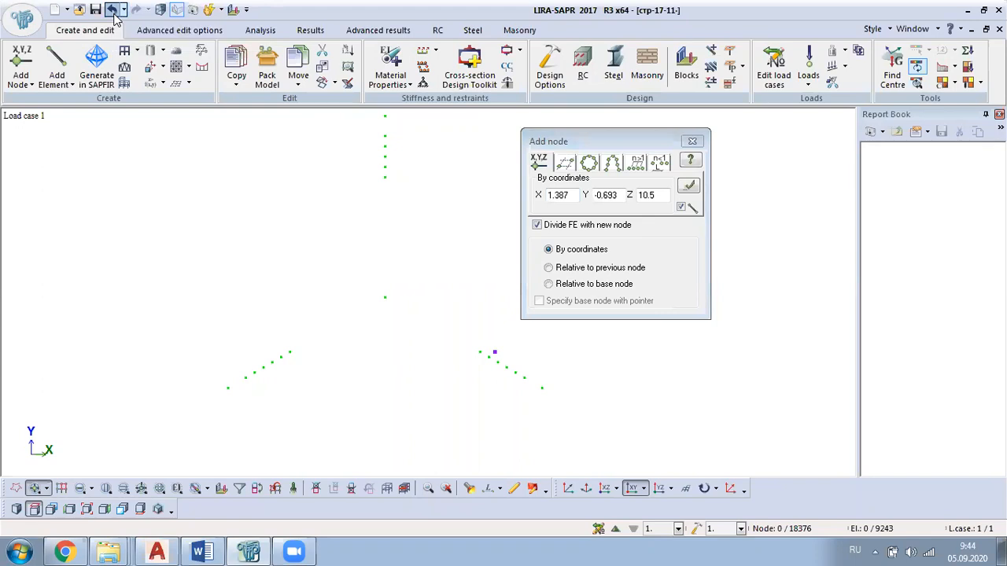
Add section 7-7's apex node at X 0 and Y 1.387, keeping level 10.5
double_click(621, 193)
text(1.3)
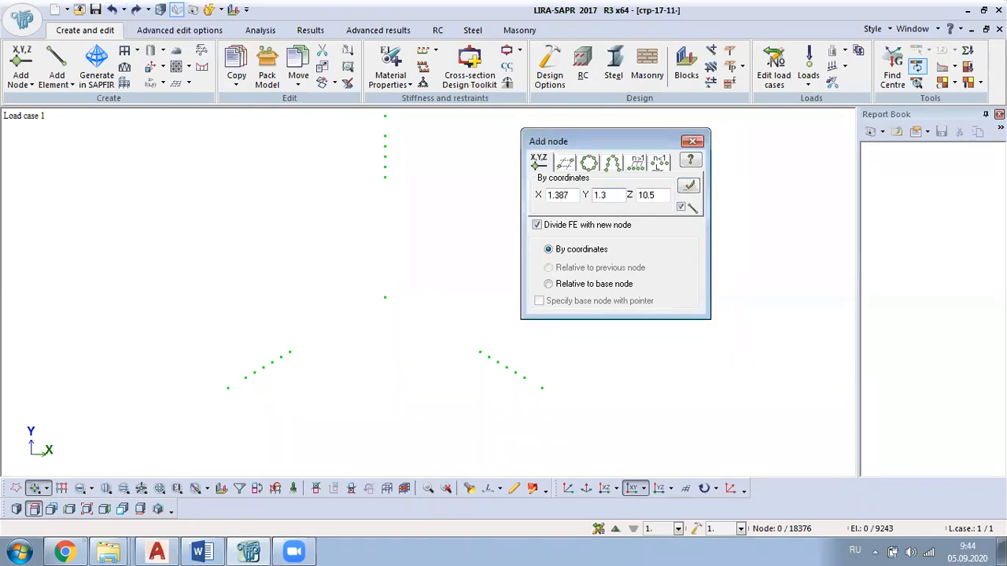
text(87)
double_click(573, 196)
text(0)
click(689, 190)
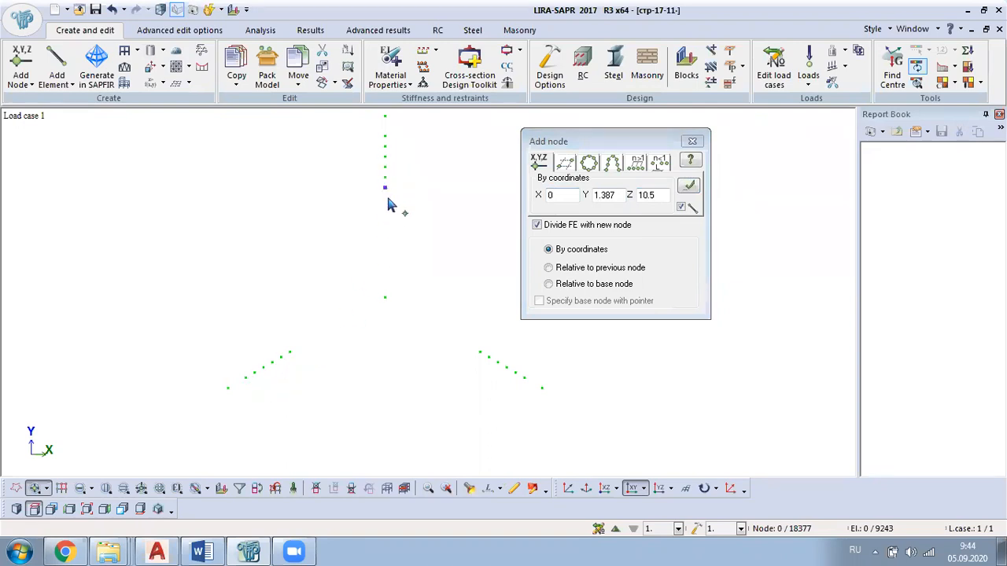
Inspect the stacked node levels in the XOZ projection and return to the XOY projection
click(607, 488)
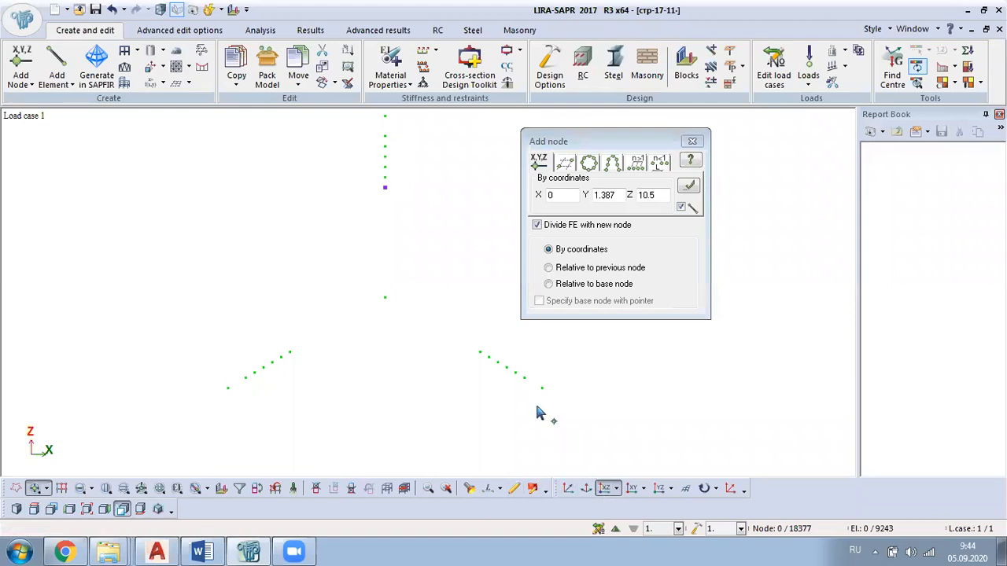
scroll(420, 384, down, 5)
scroll(420, 348, up, 2)
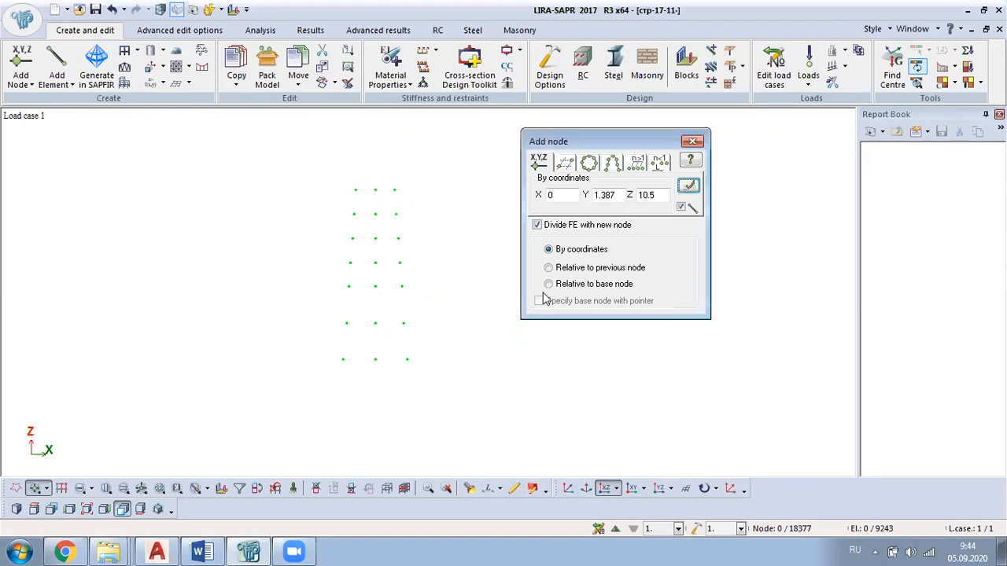
click(633, 488)
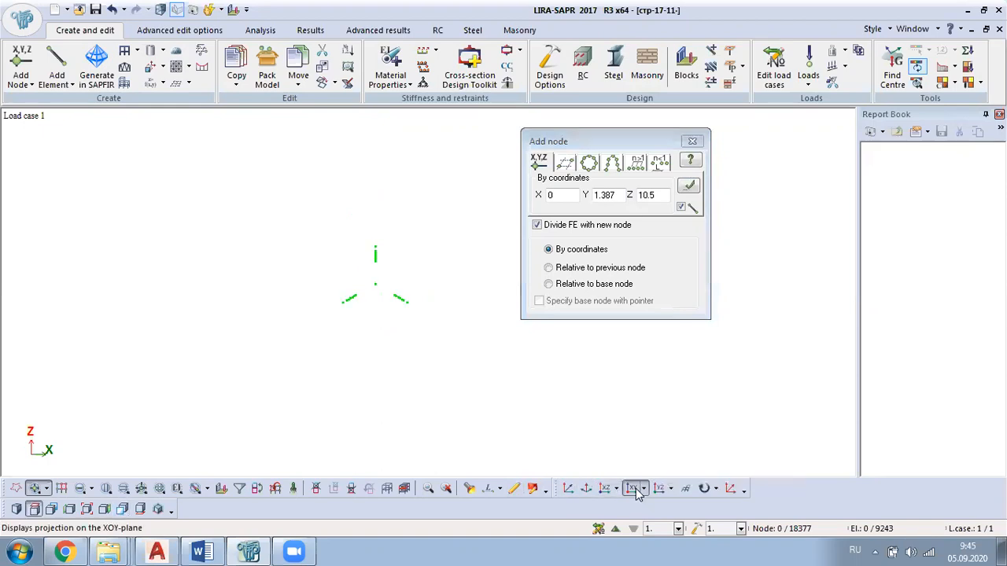
scroll(400, 291, up, 6)
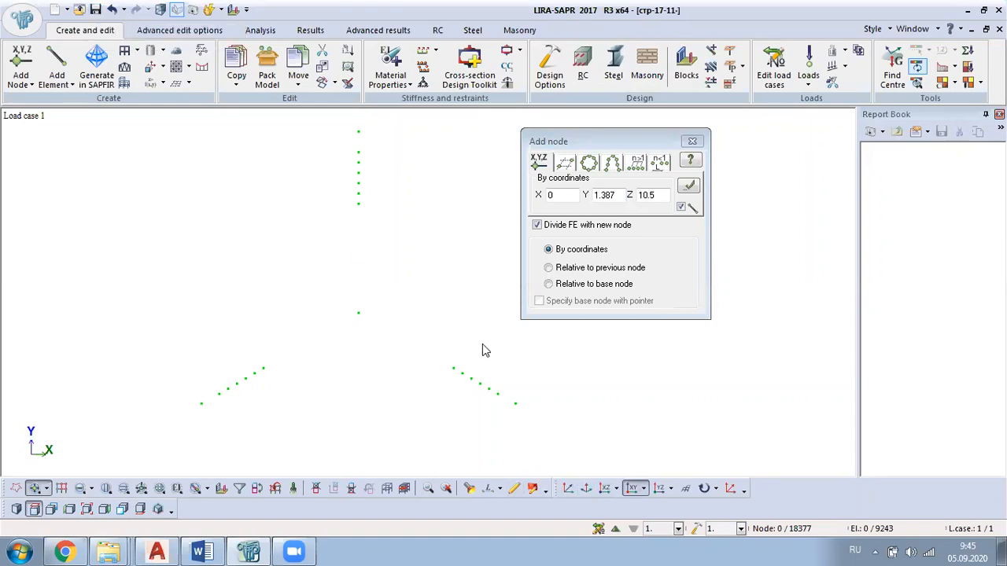
Save the model as стр-17-11- in the desktop folder Современные компьютерные расчеты, subfolder Стр-17-11
key(ctrl+s)
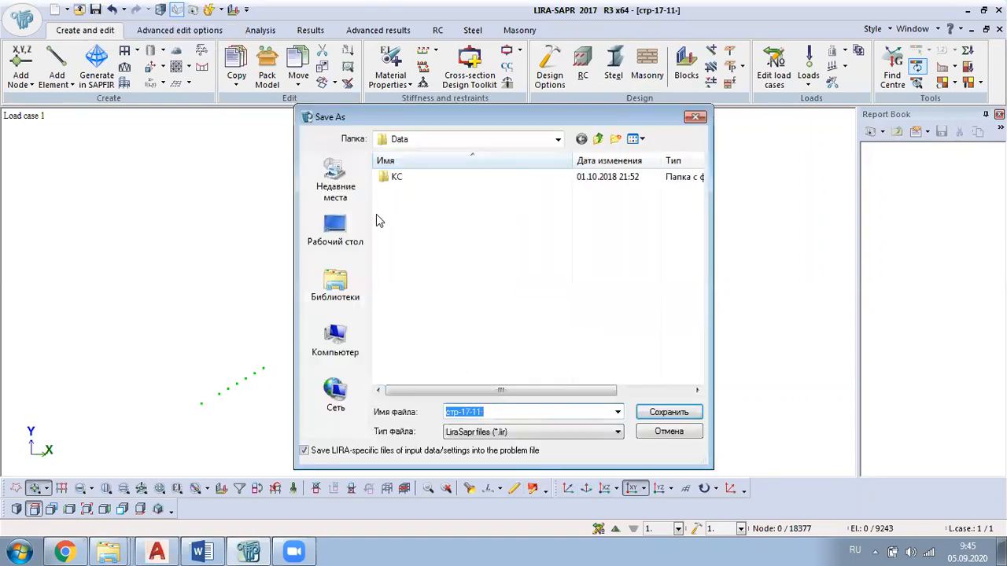
click(335, 232)
click(493, 327)
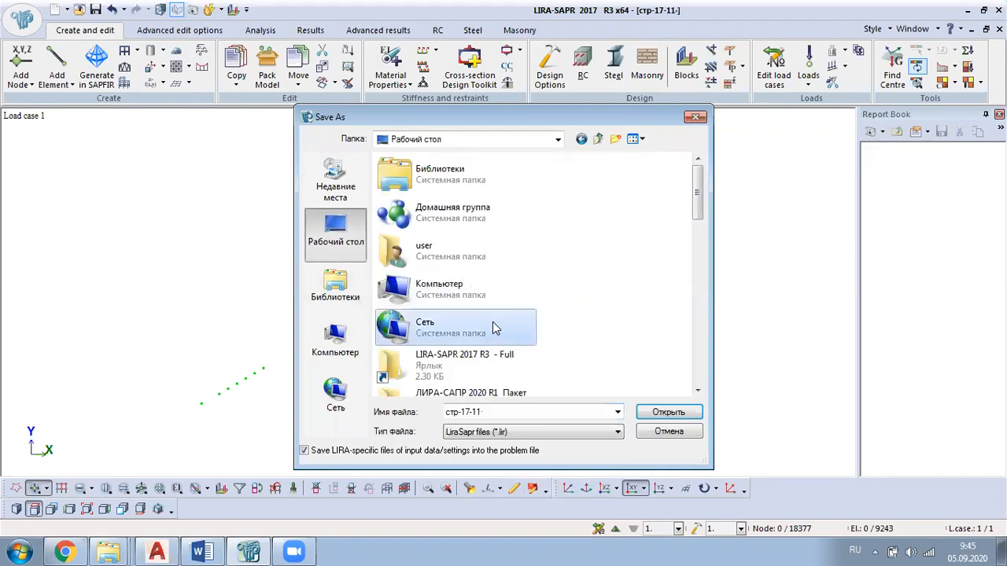
scroll(493, 328, down, 10)
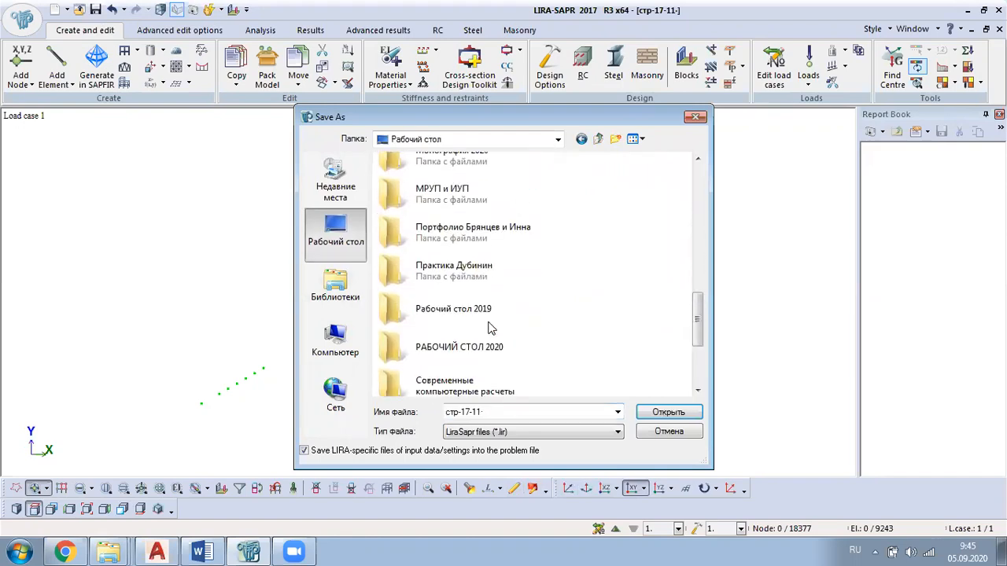
double_click(480, 383)
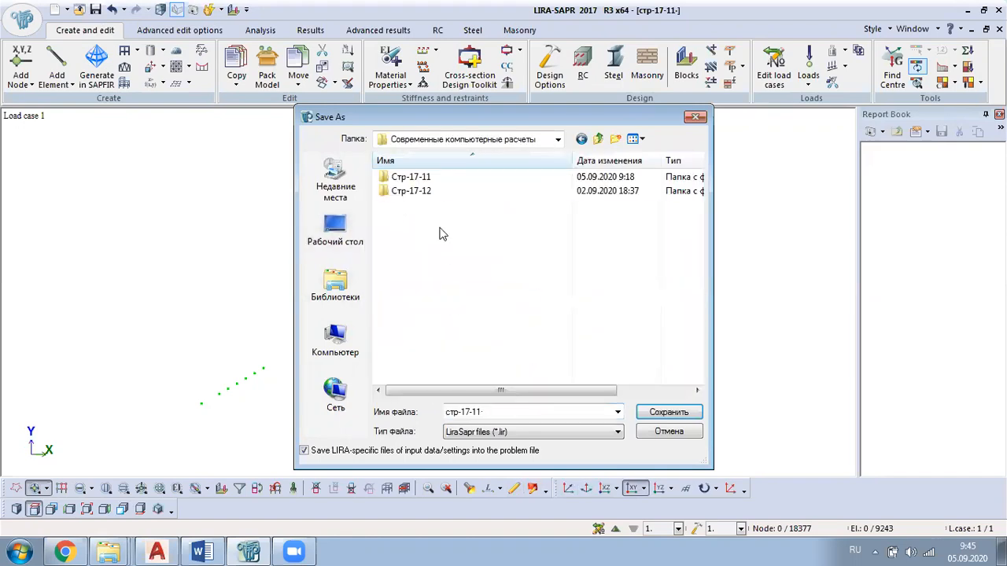
double_click(436, 180)
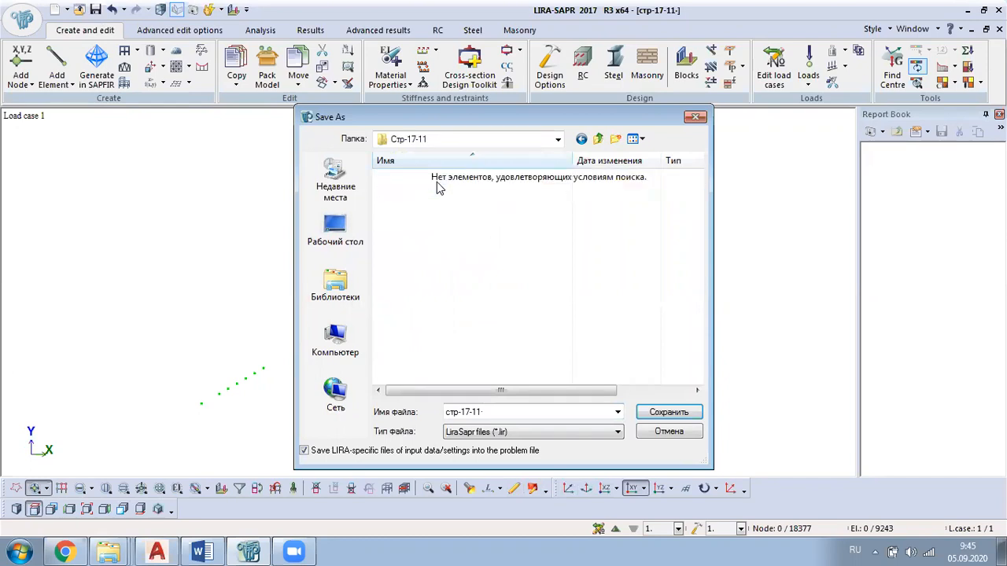
click(660, 416)
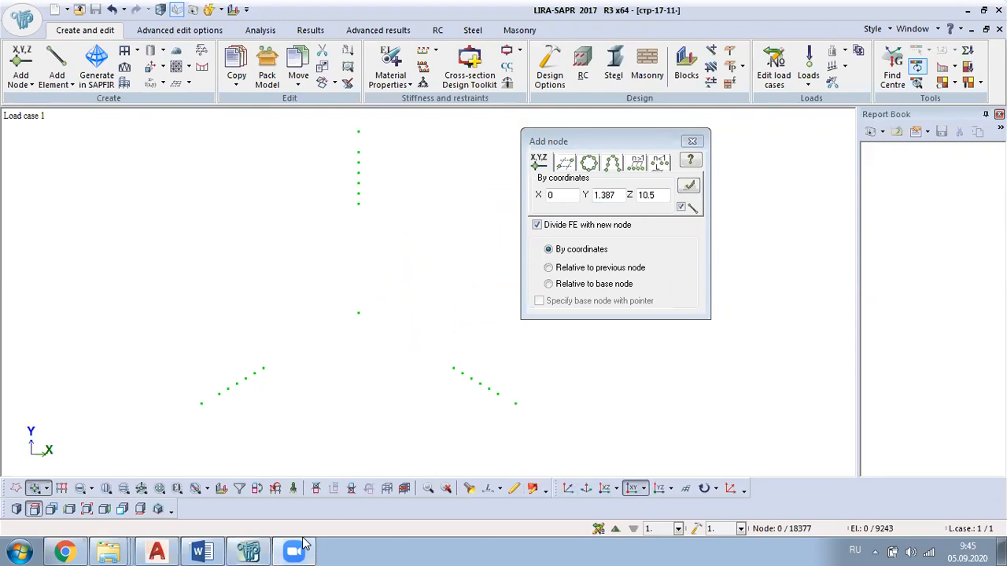
click(295, 551)
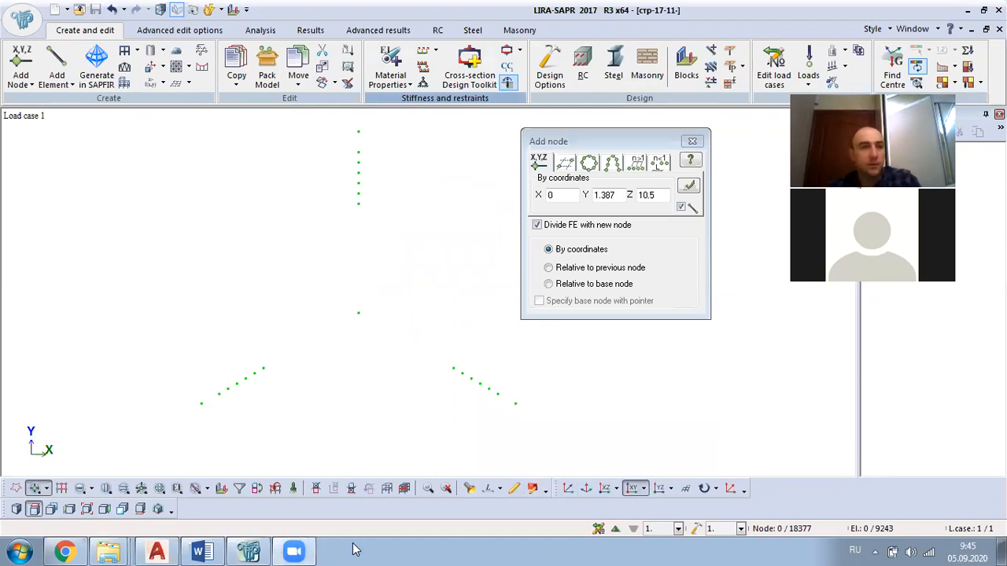
Examine section 8-8 in AutoCAD for its half-width, overall height and centre-to-apex distance
click(157, 552)
scroll(530, 388, down, 4)
scroll(691, 425, up, 2)
middle_drag(691, 424, 437, 421)
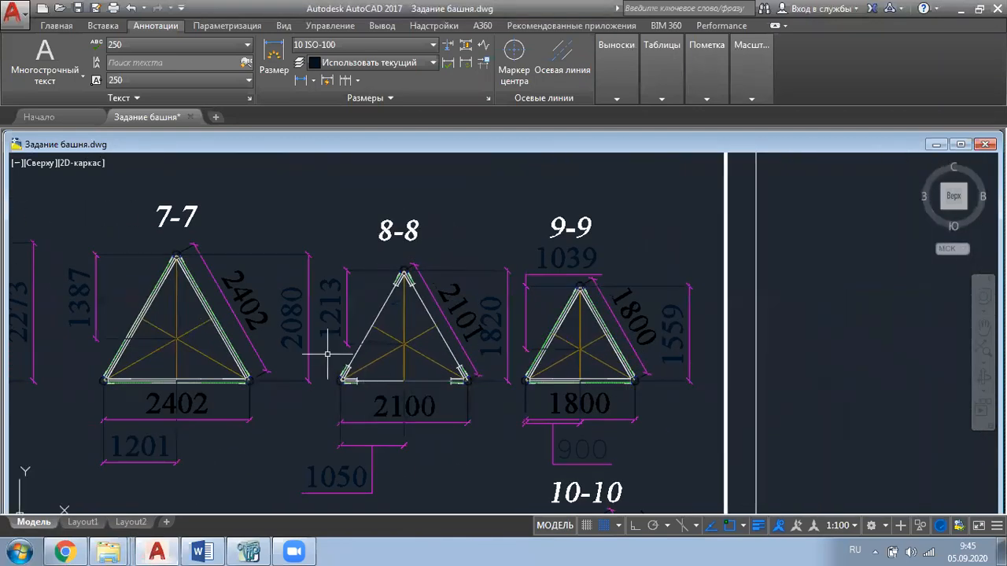
scroll(334, 304, up, 2)
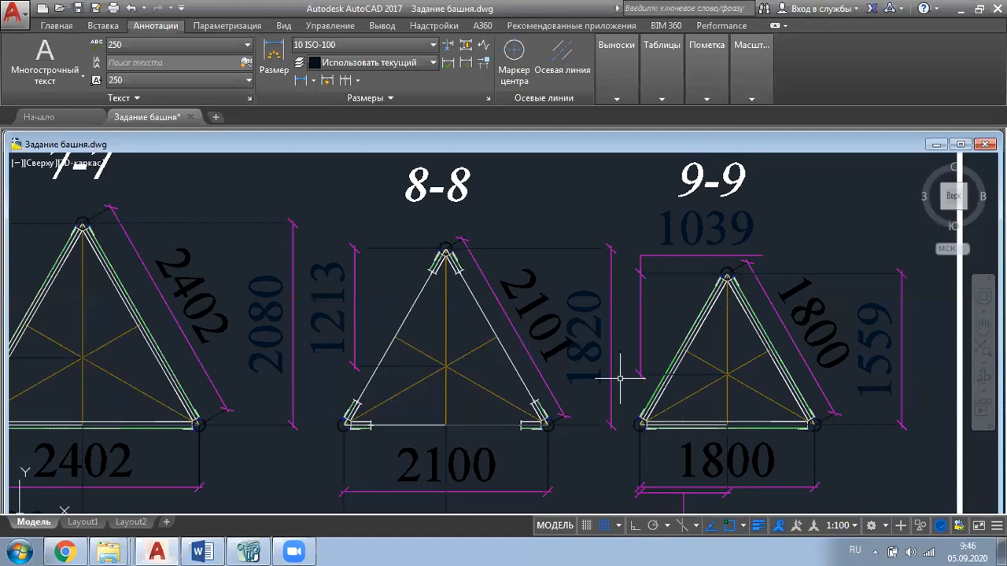
scroll(494, 359, down, 3)
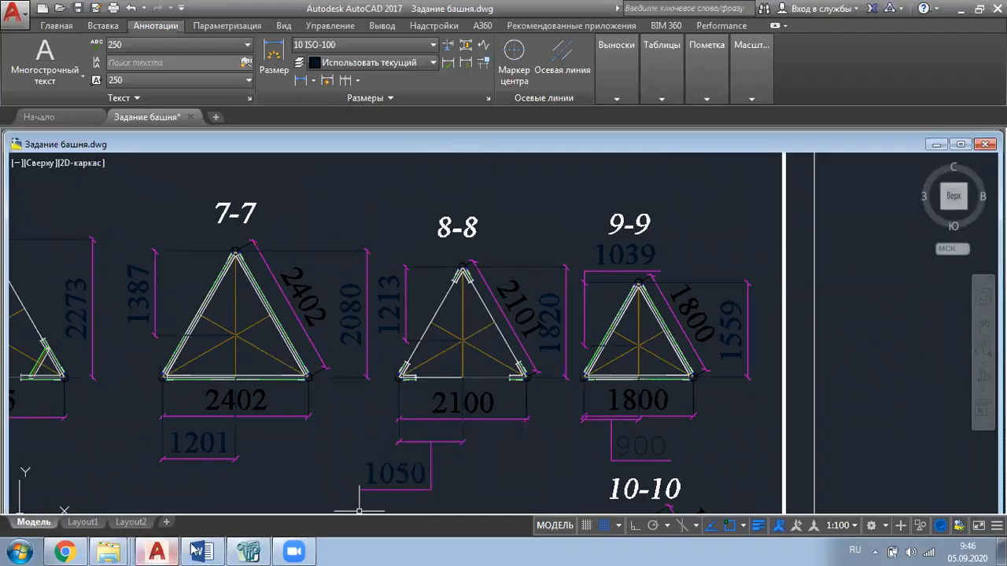
Set the new node's X to -1.05 and Y to -0.607 in LIRA-SAPR for section 8-8's first base corner
click(244, 550)
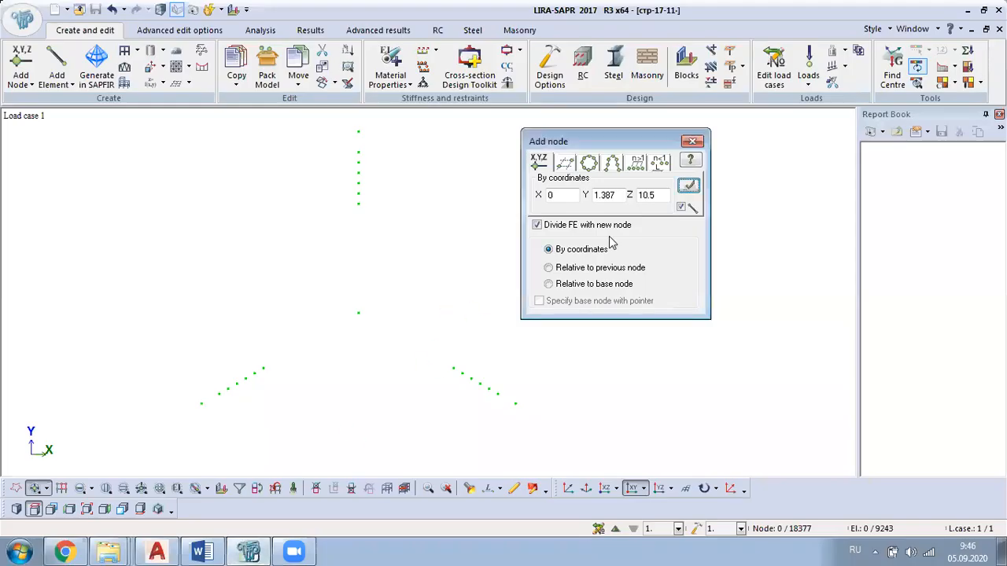
key(Tab)
text(-1.05)
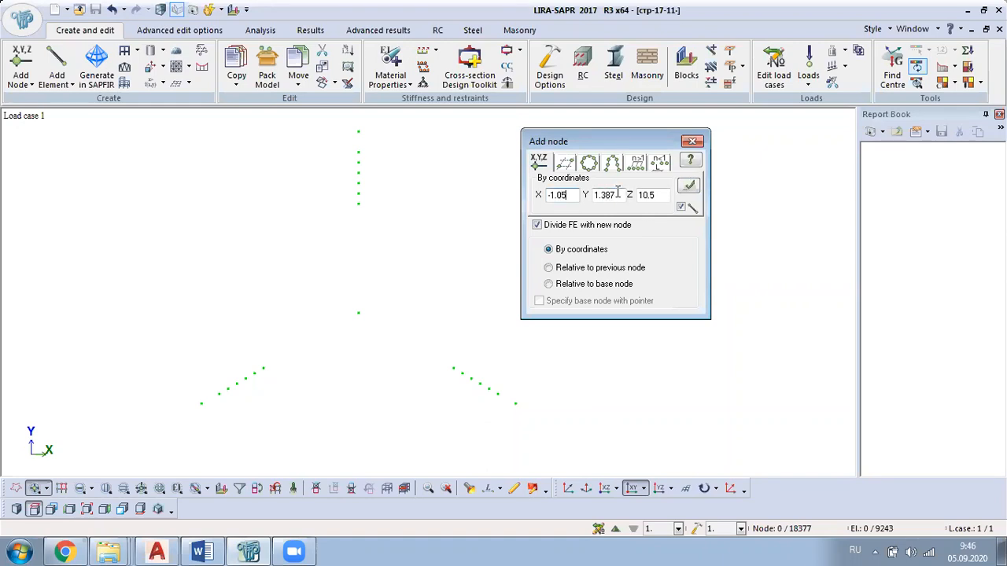
key(Tab)
text(-0.607)
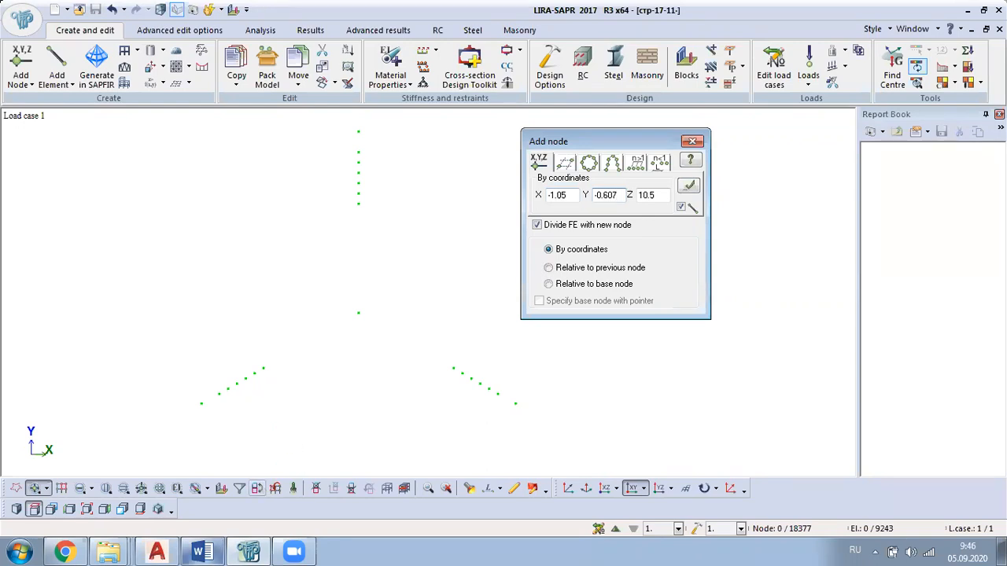
Check section 8's level on the AutoCAD tower elevation, and add its first base corner node in LIRA-SAPR with Z 12.5
key(alt+Tab)
scroll(211, 272, up, 4)
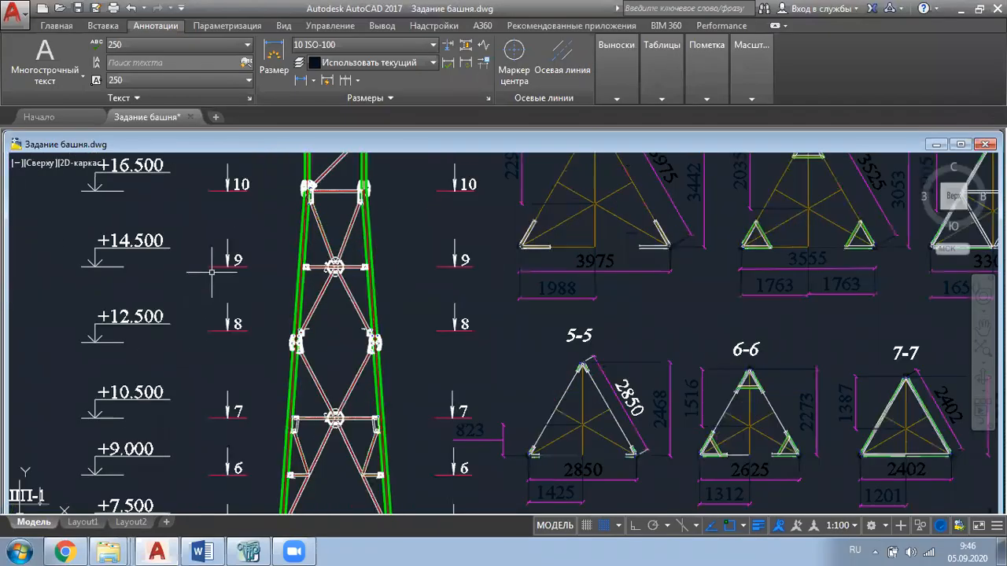
scroll(127, 321, up, 2)
scroll(128, 321, down, 4)
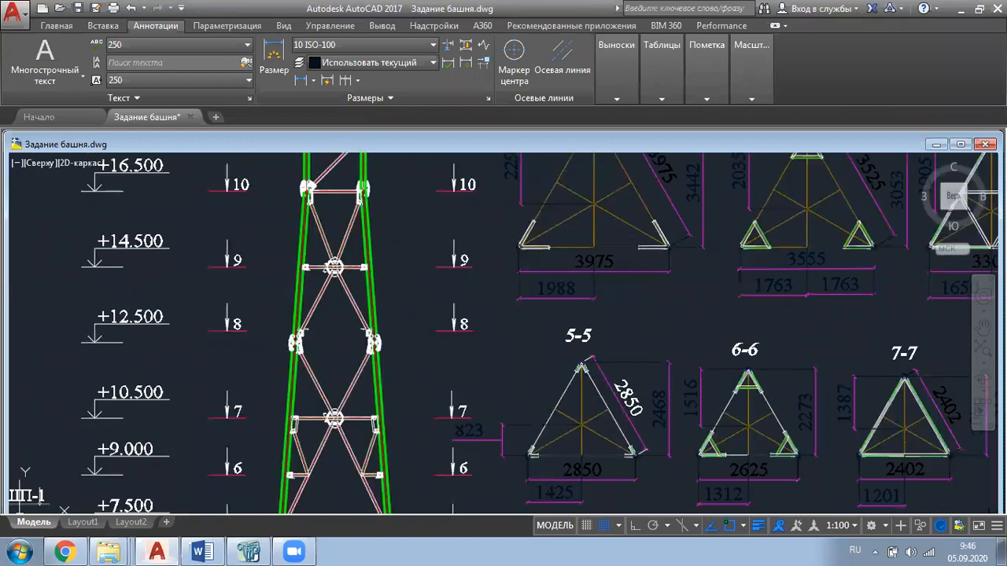
scroll(738, 402, up, 6)
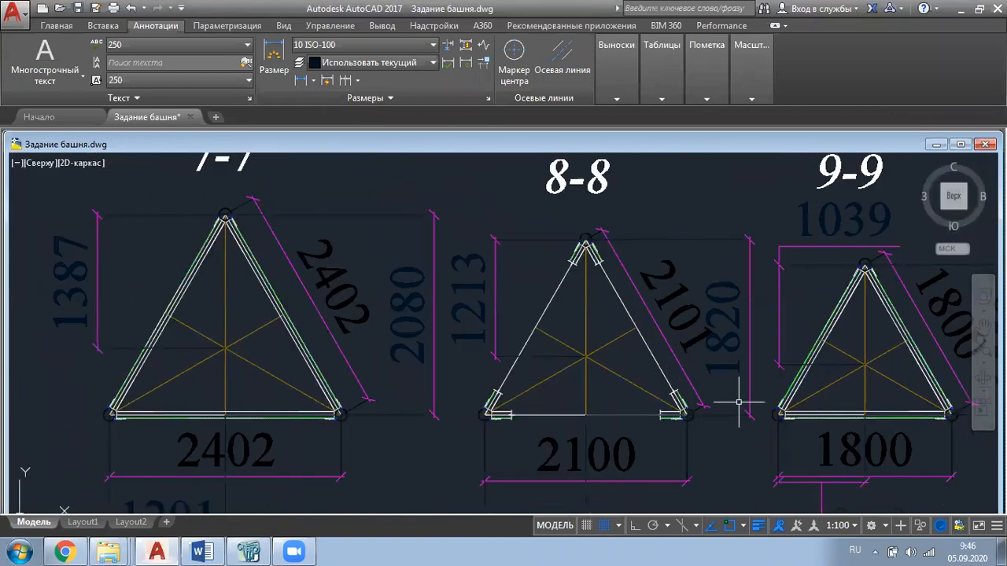
scroll(738, 401, down, 5)
scroll(727, 438, up, 3)
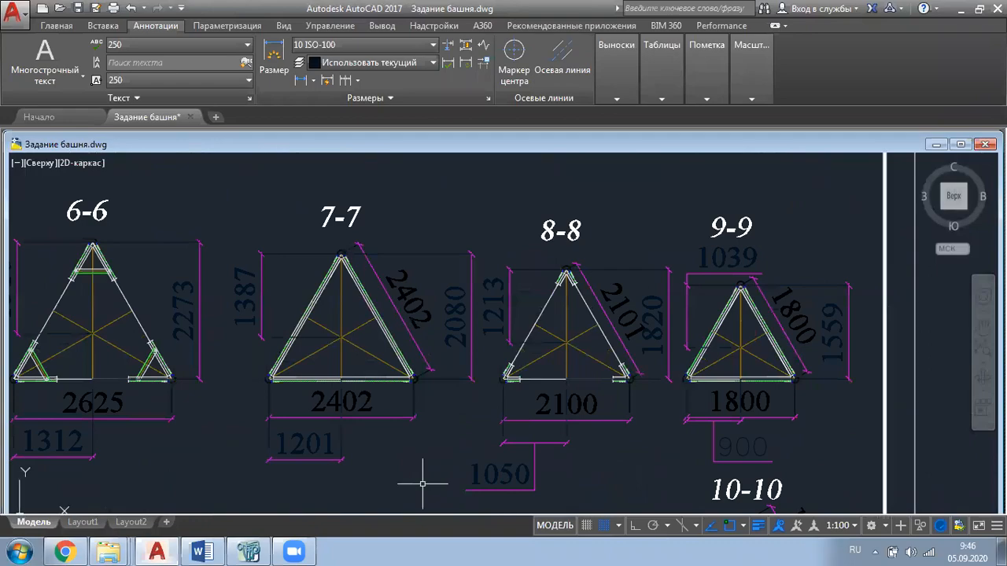
key(alt+Tab)
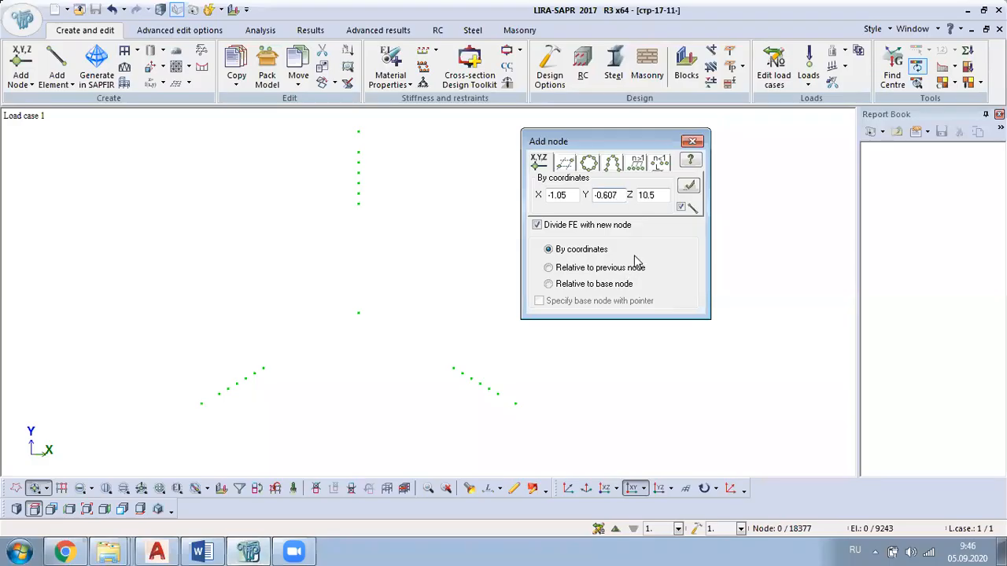
click(649, 195)
key(BackSpace)
text(2)
click(689, 188)
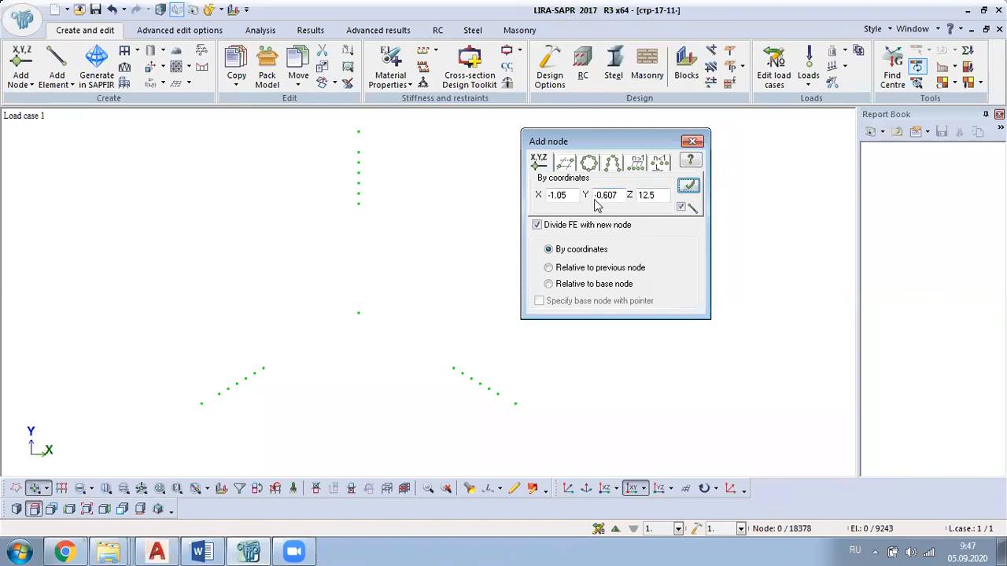
Add section 8-8's second base corner node by mirroring the first one's X to 1.05
click(552, 195)
key(BackSpace)
click(688, 187)
Add section 8-8's apex node at X 0 and Y 1.213, checking the centre-to-apex distance in AutoCAD
double_click(556, 195)
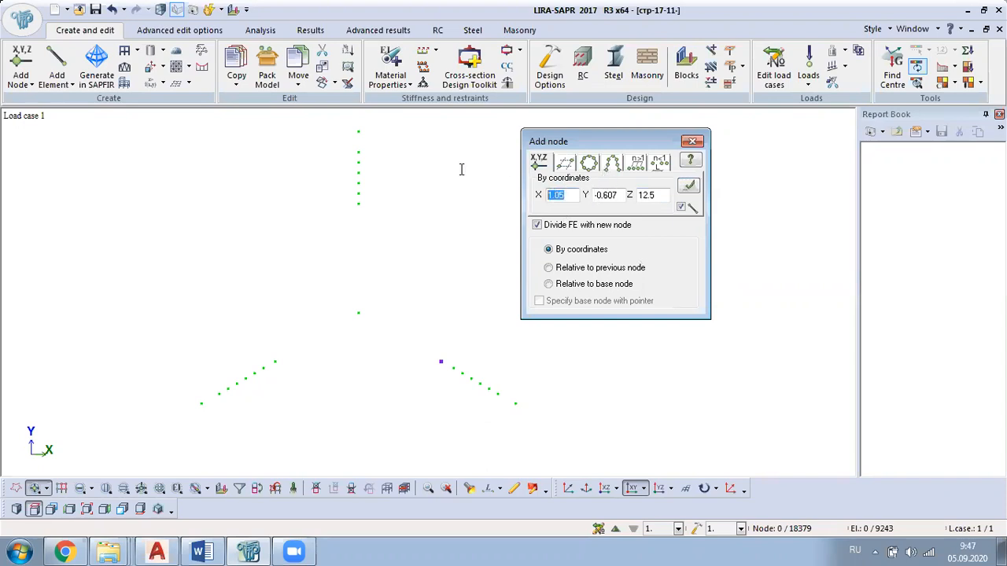
text(0)
click(157, 550)
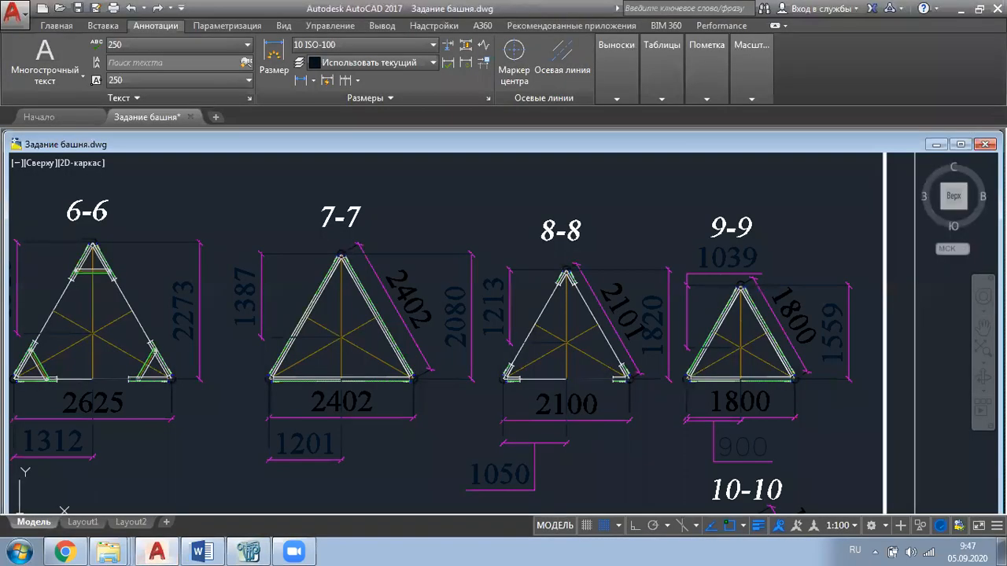
scroll(567, 303, up, 2)
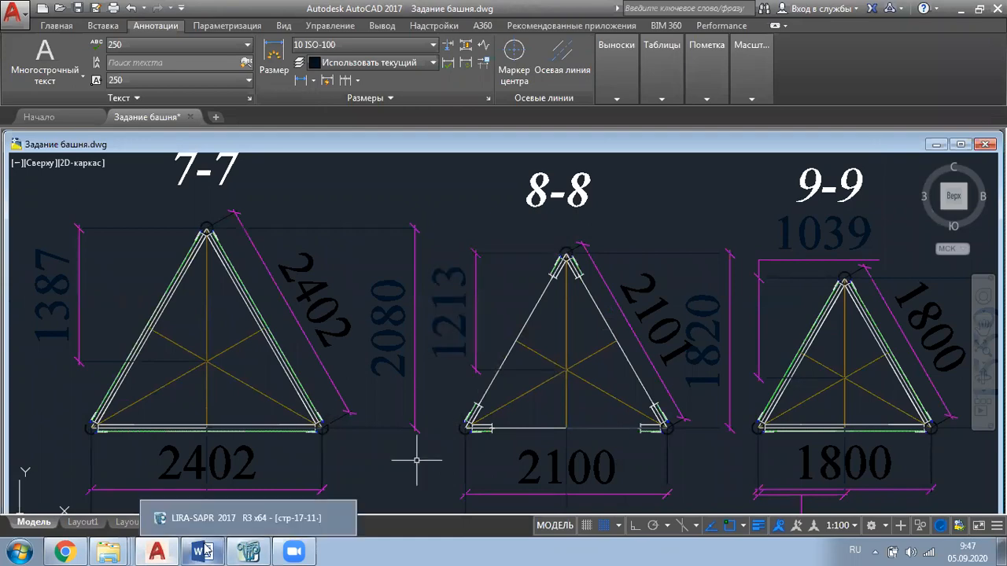
click(260, 550)
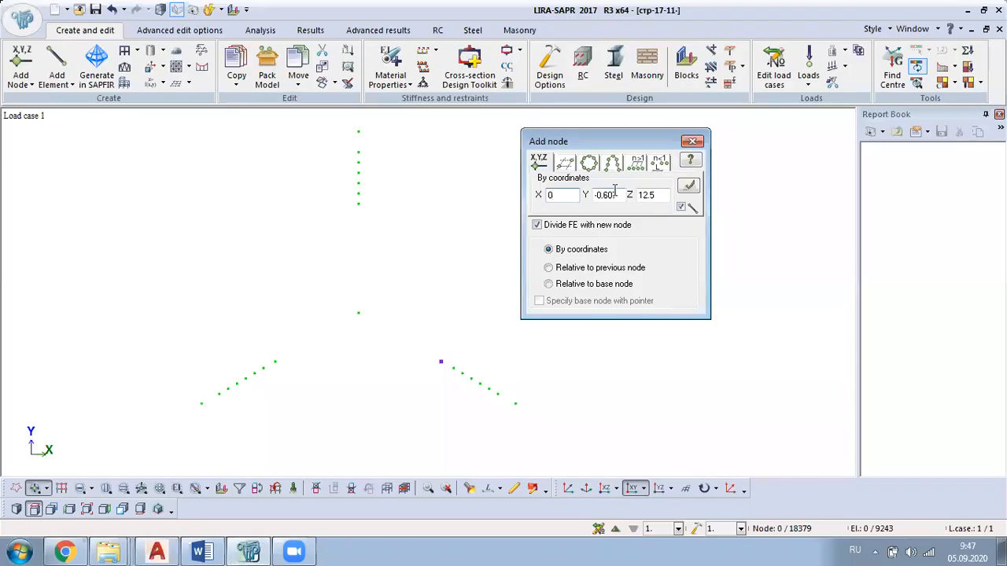
key(Tab)
text(1.213)
click(688, 187)
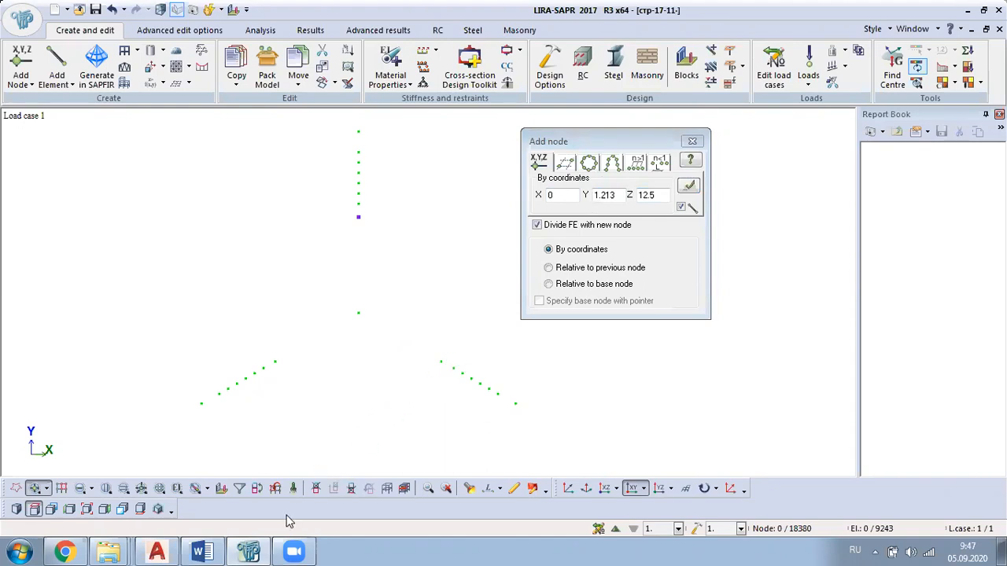
Read section 9-9's dimensions in AutoCAD, and set the new node's X to -0.900 and Y to -0.520 in LIRA-SAPR
click(156, 551)
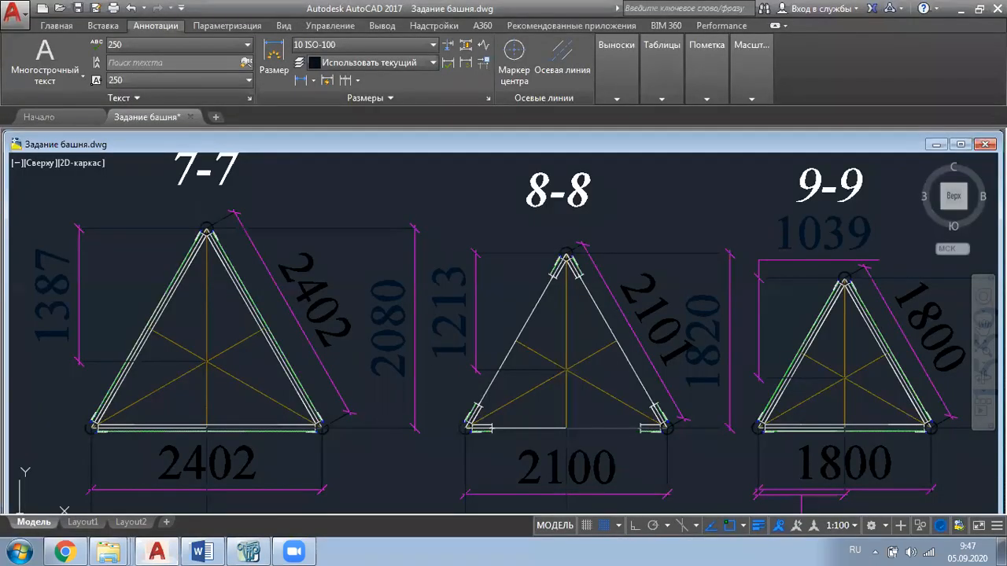
scroll(719, 241, down, 3)
scroll(674, 281, up, 3)
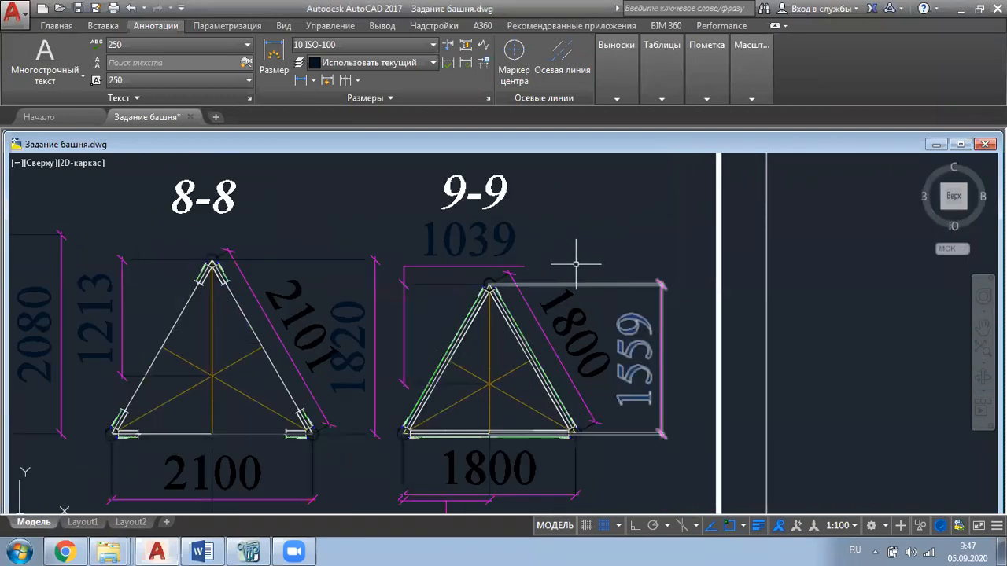
scroll(518, 303, down, 3)
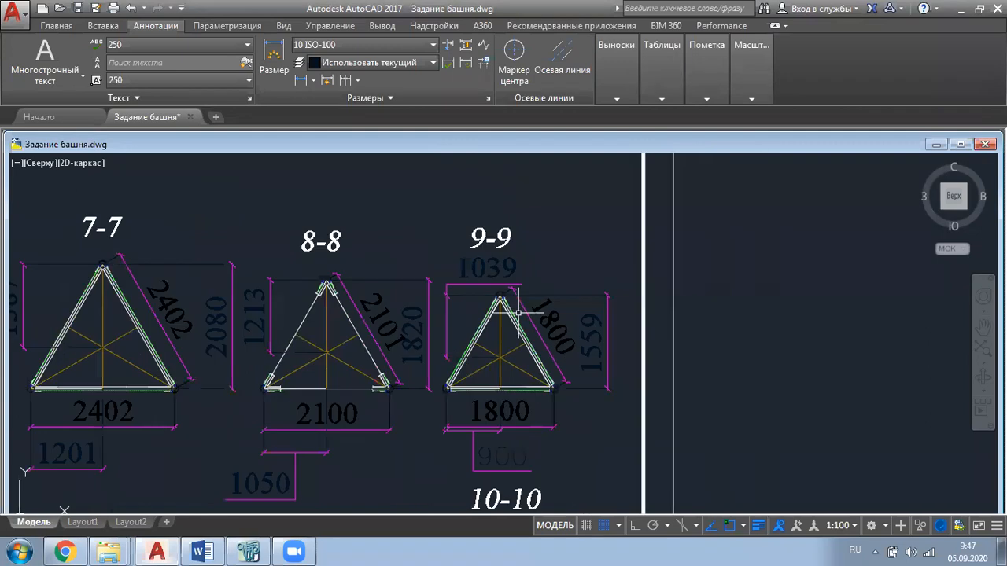
scroll(478, 460, up, 3)
scroll(598, 404, down, 3)
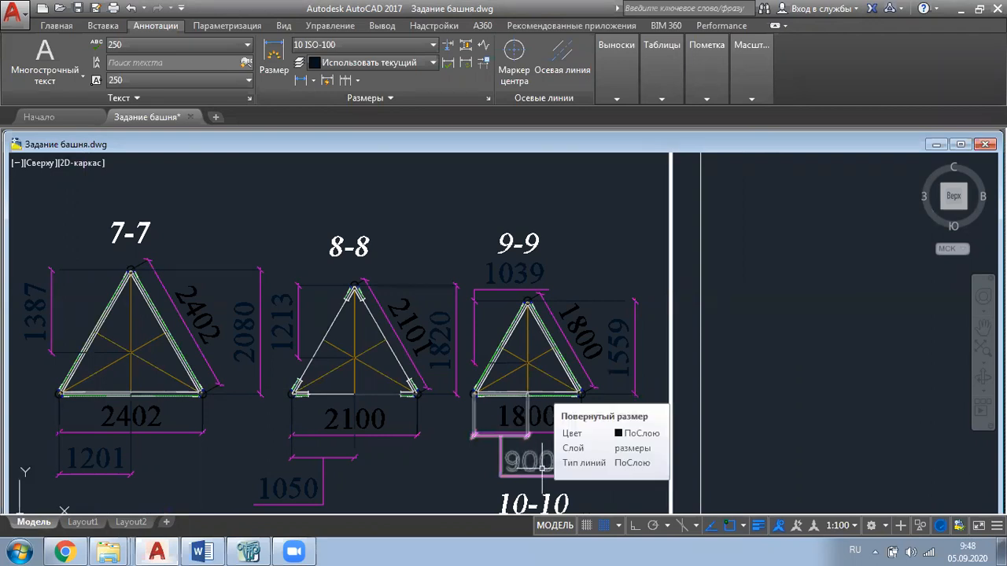
click(249, 552)
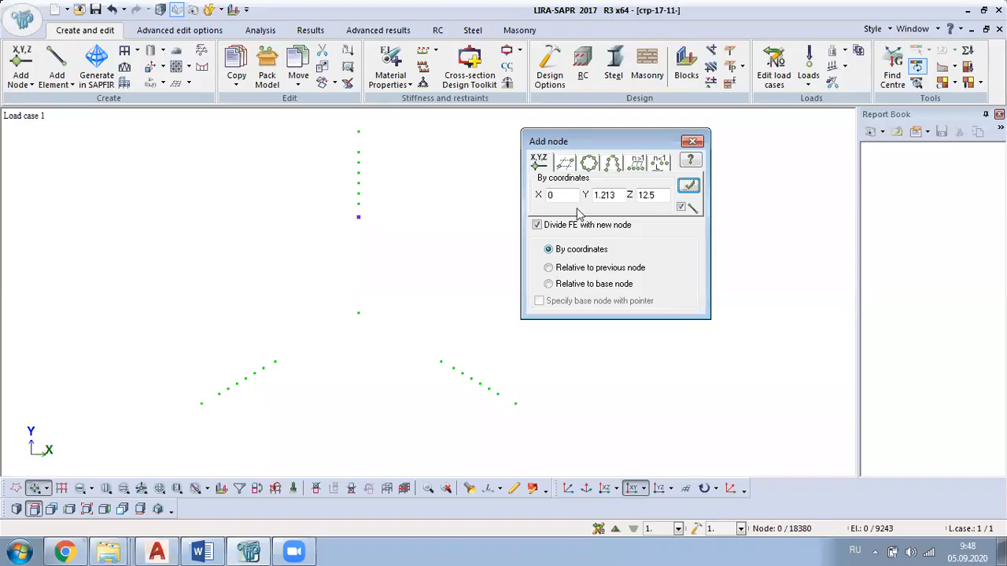
drag(557, 195, 540, 205)
text(-0.900)
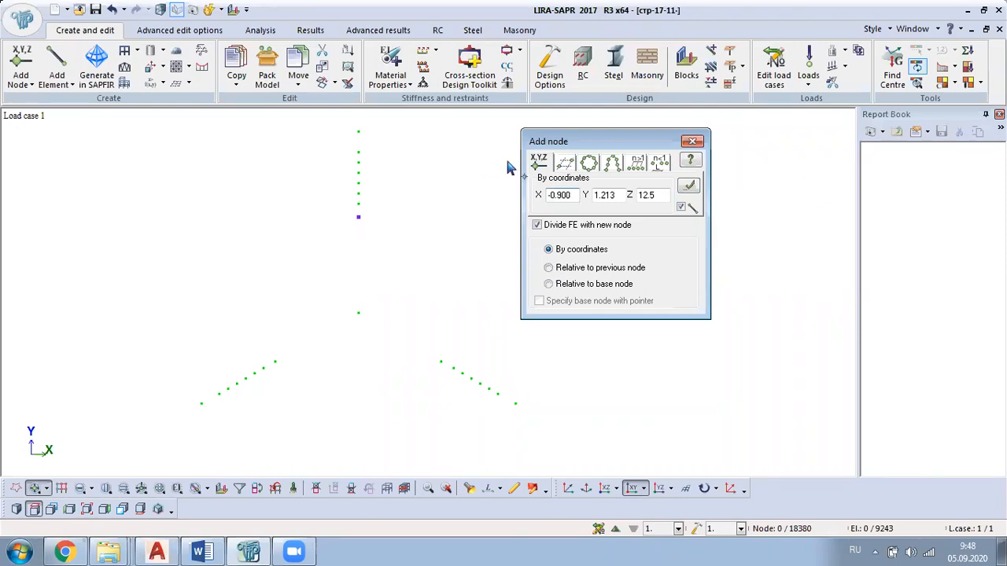
drag(616, 195, 573, 195)
key(BackSpace)
text(-0.520)
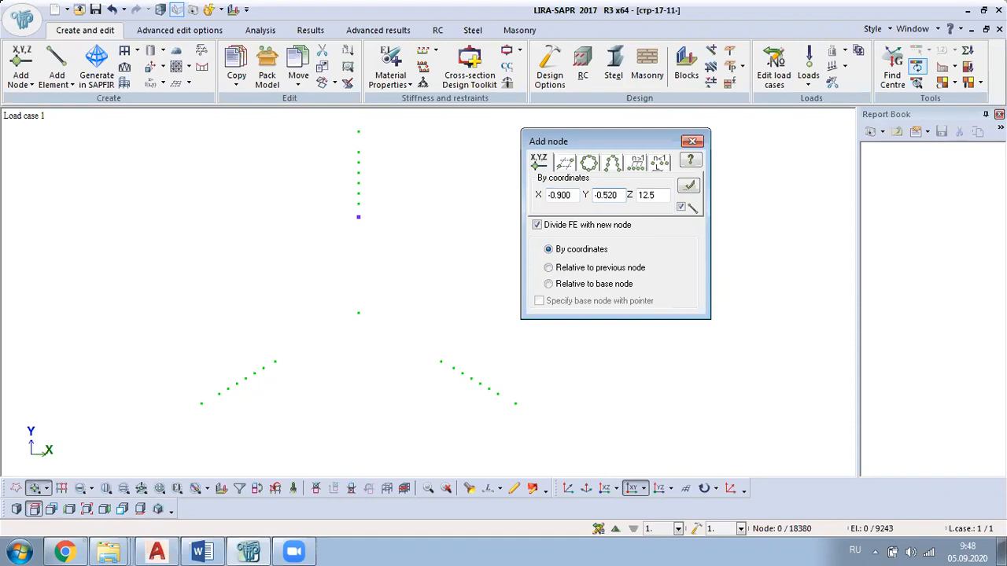
Look up section 9's level in AutoCAD, and add its two base corner nodes at Z 14.5 with X -0.900 and X 0.900
click(172, 551)
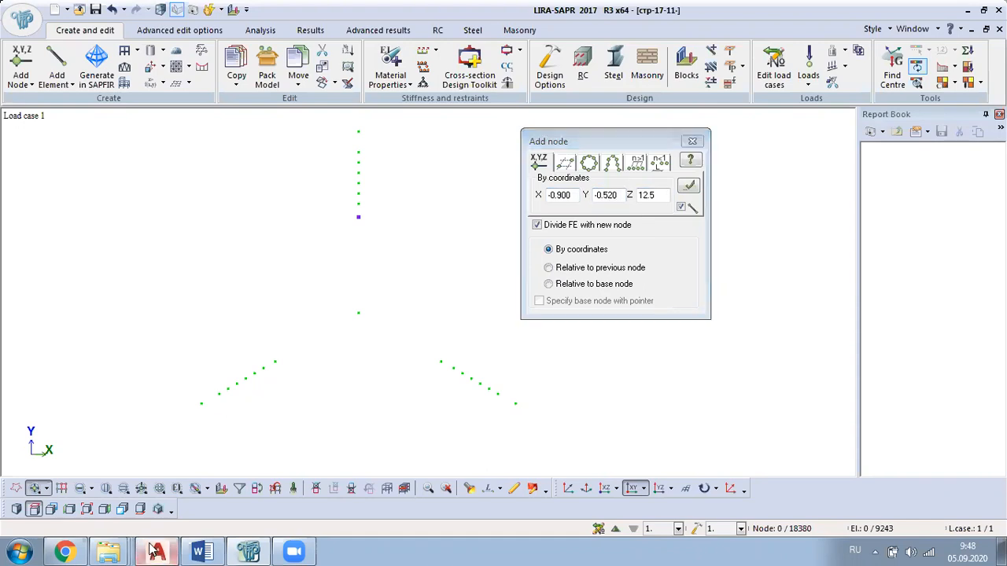
scroll(230, 241, down, 5)
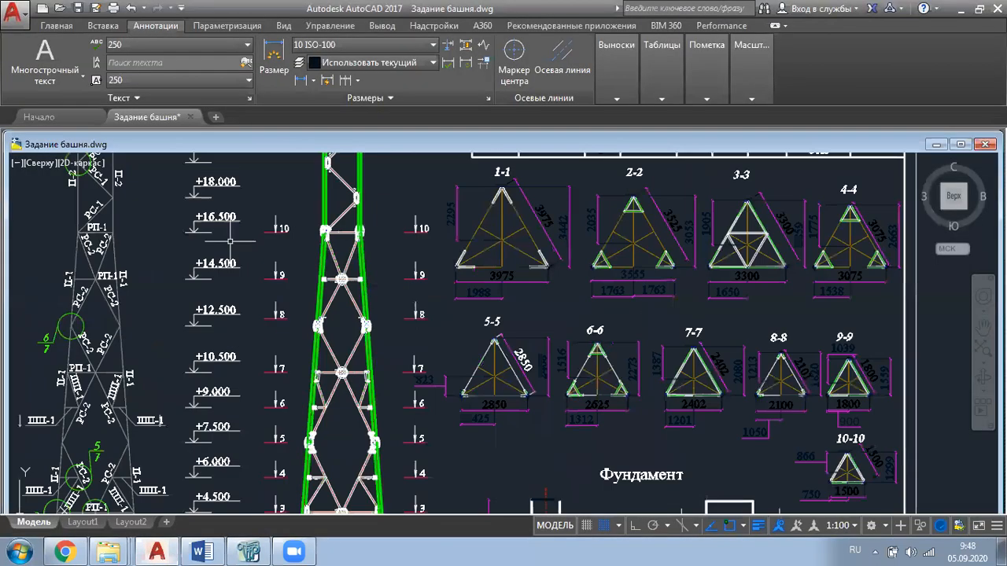
scroll(230, 241, up, 5)
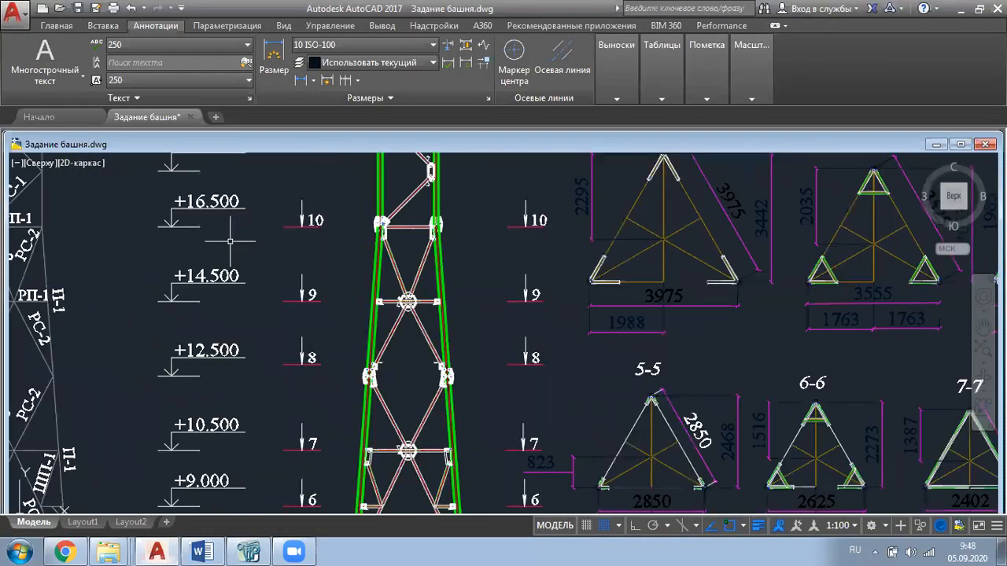
click(267, 545)
click(649, 195)
key(BackSpace)
text(4.5)
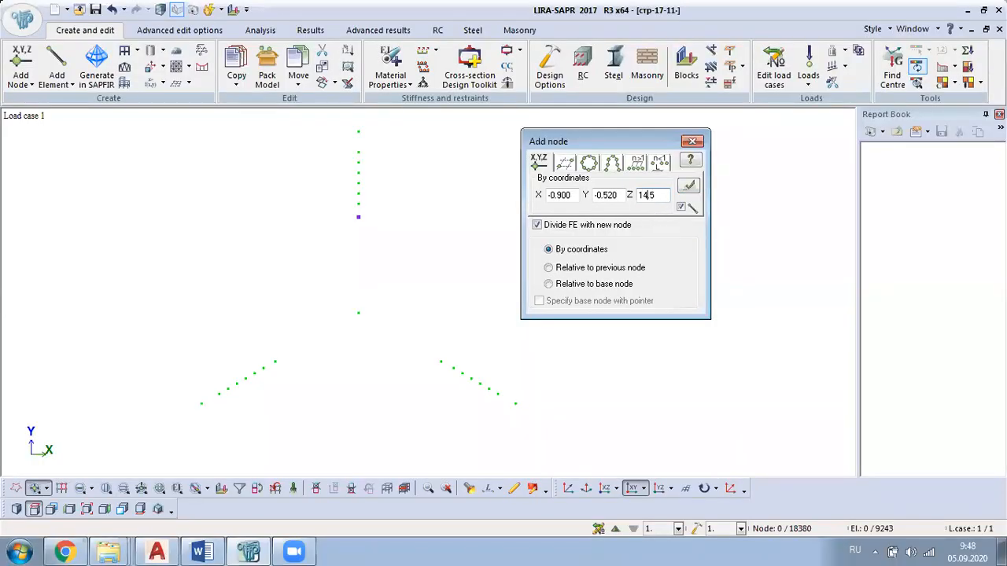
click(690, 185)
key(Delete)
click(690, 188)
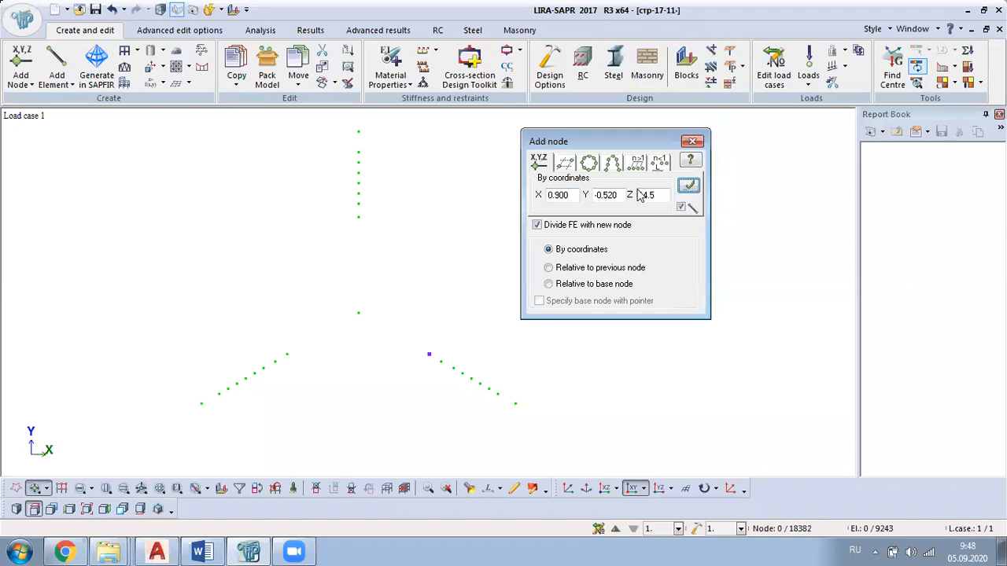
Set the next node's X to 0 and examine section 9-9's centre-to-apex distance in AutoCAD
drag(571, 194, 506, 184)
text(0)
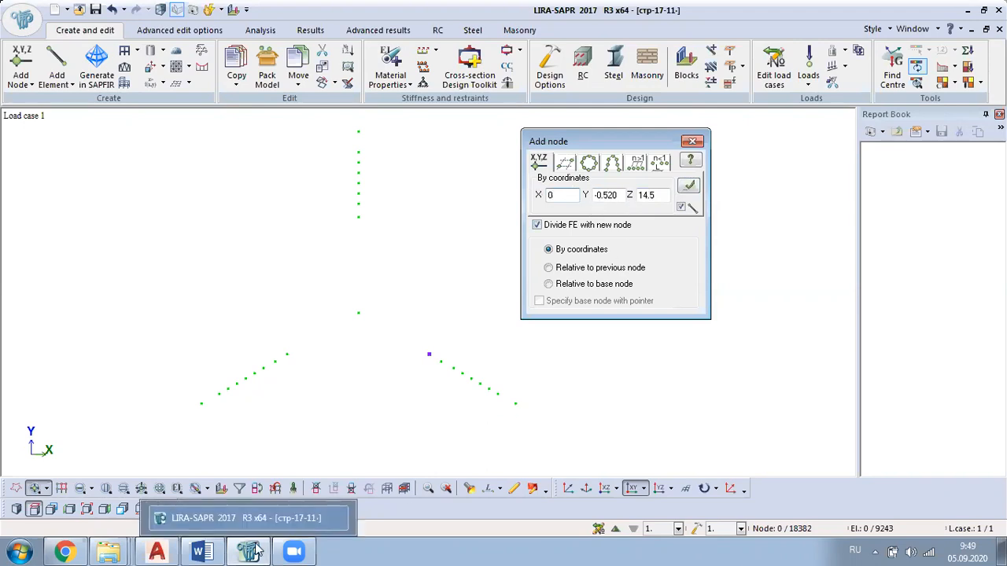
click(166, 551)
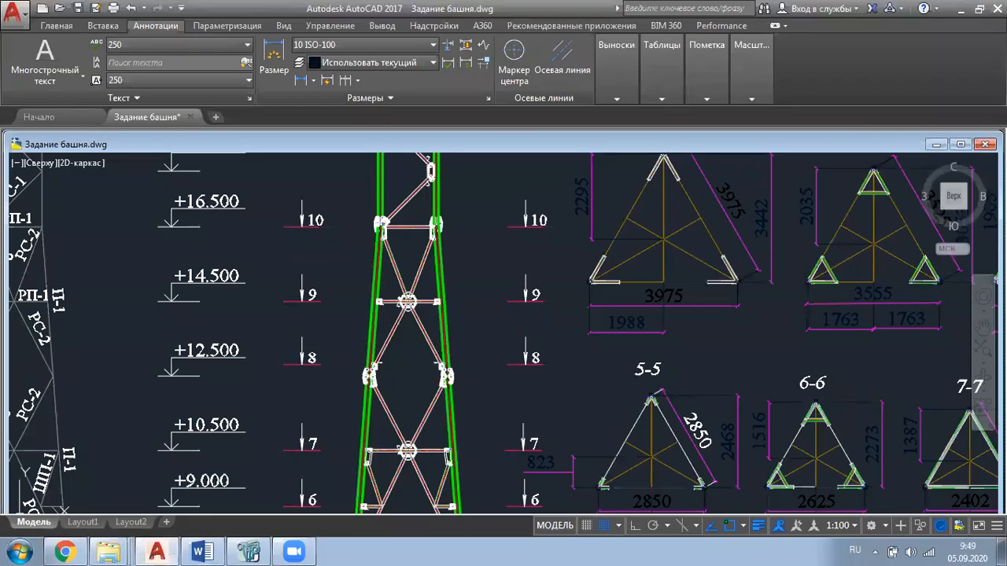
scroll(704, 346, down, 2)
middle_drag(704, 347, 227, 338)
scroll(589, 411, up, 6)
middle_drag(326, 384, 440, 349)
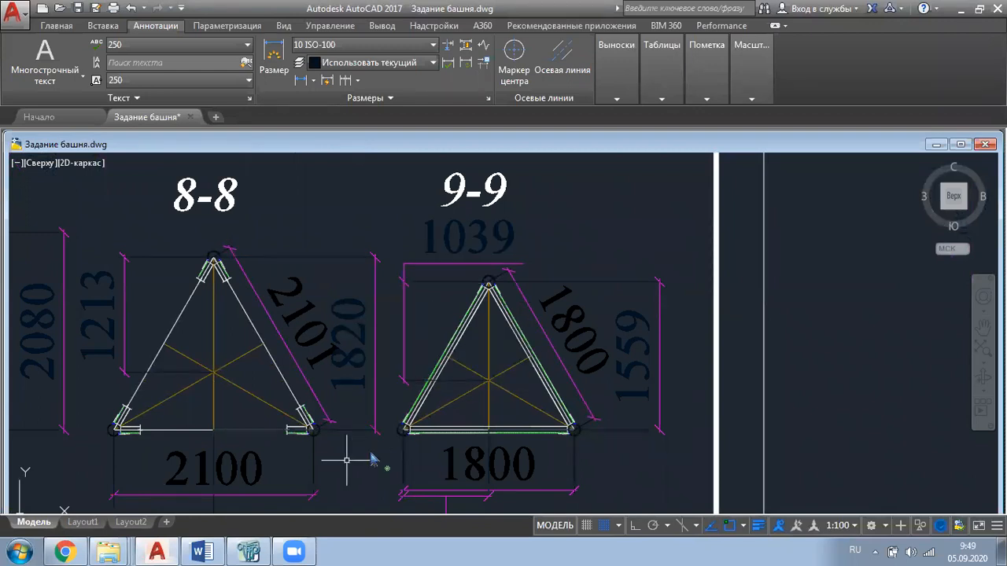
Try adding a node in LIRA-SAPR at X 1.039, Y -0.520 and Z 14.5, and undo it
key(alt+Tab)
drag(574, 198, 531, 199)
text(1)
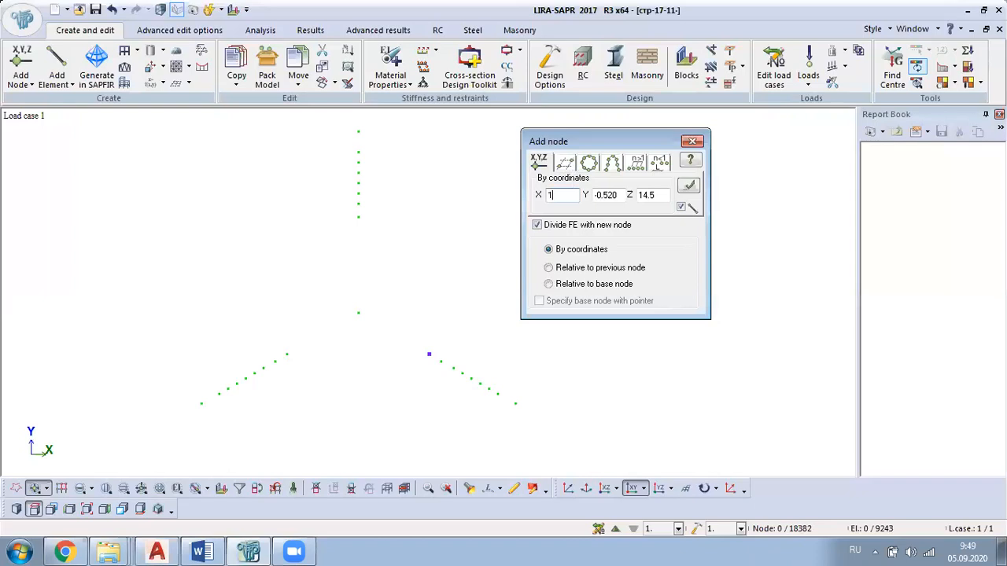
text(.039)
click(689, 186)
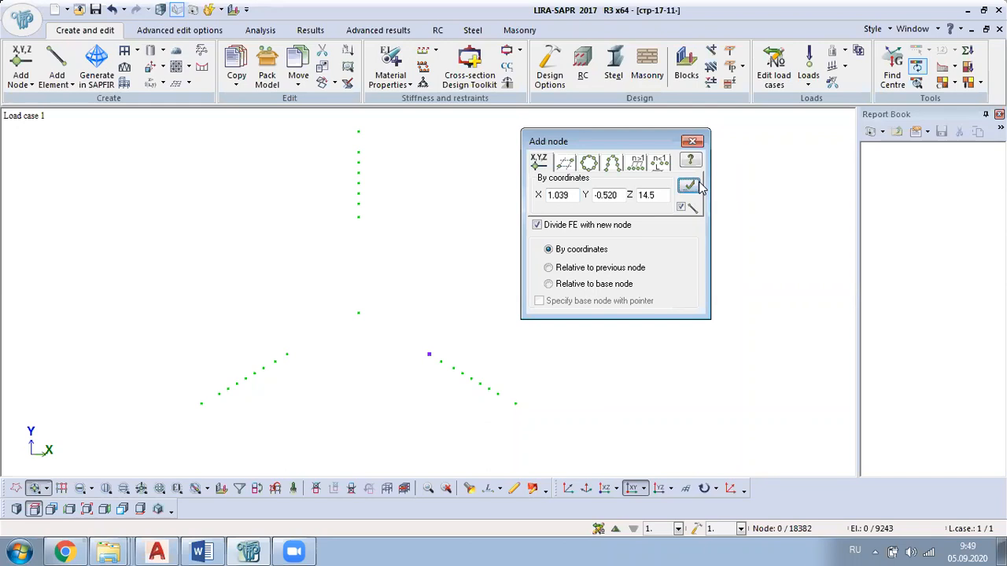
click(112, 9)
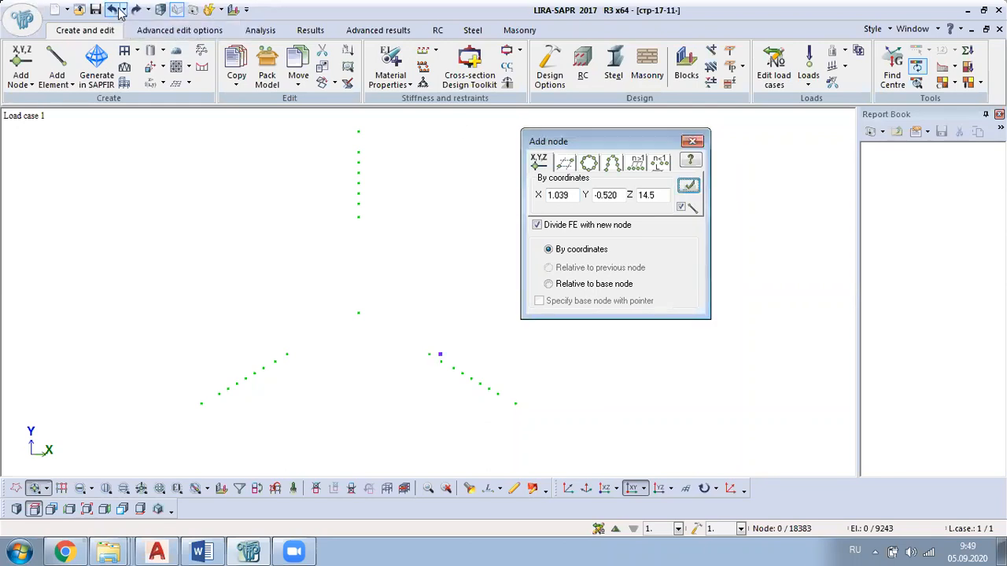
Add section 9-9's apex node at X 0, Y 1.039 and Z 14.5
double_click(620, 194)
text(1.039)
double_click(558, 195)
text(0)
click(695, 194)
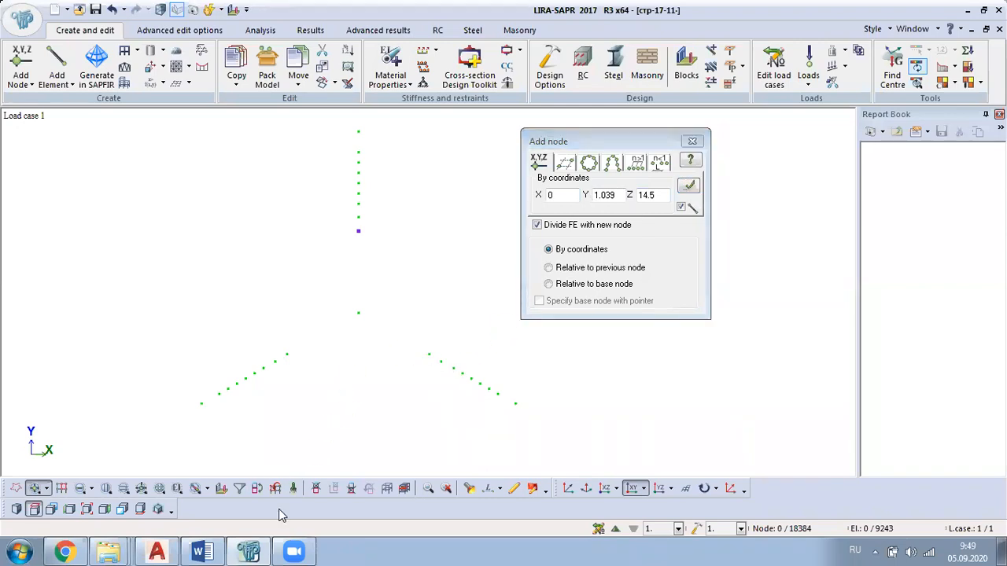
Look up section 10-10's half-width in AutoCAD, and set the next node's X to -0.75 and Y to -0.433 in LIRA-SAPR
click(163, 550)
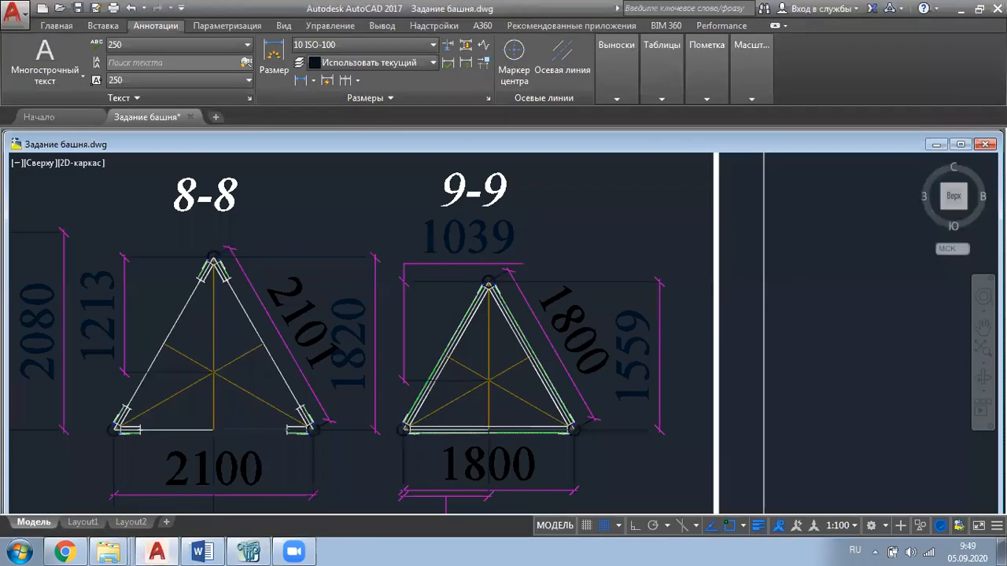
scroll(543, 358, down, 3)
scroll(542, 358, up, 3)
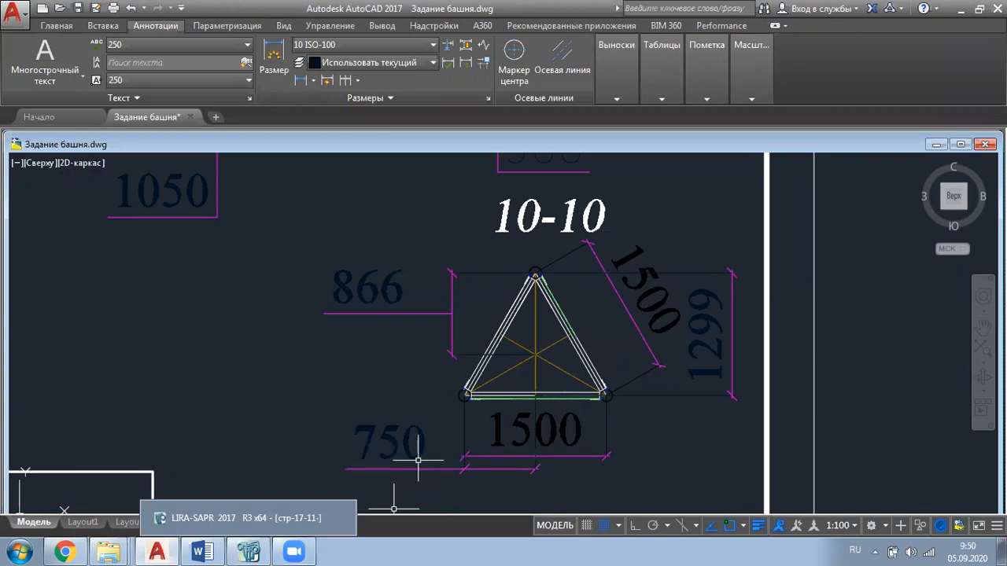
scroll(417, 461, up, 2)
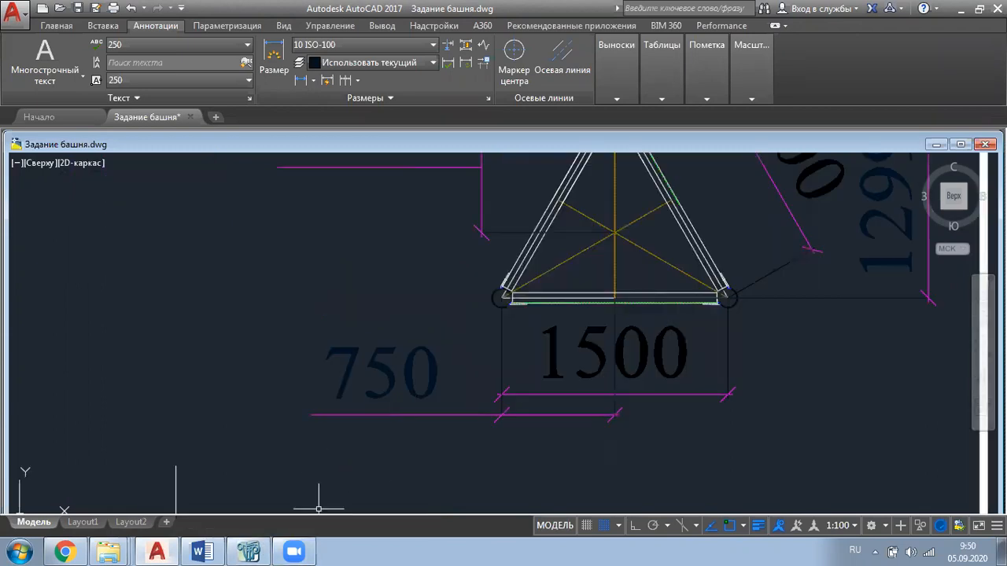
click(249, 551)
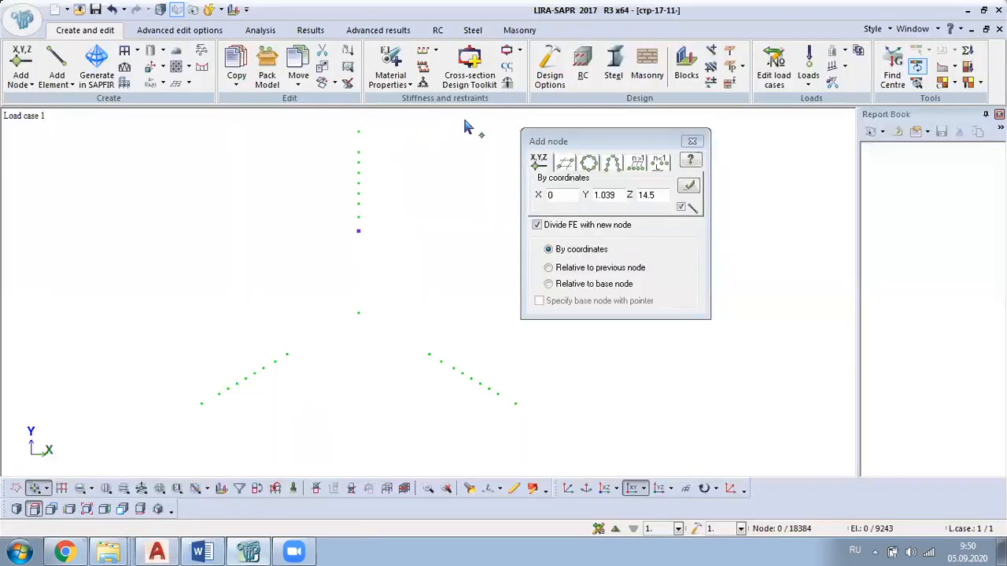
double_click(551, 195)
text(-0.75)
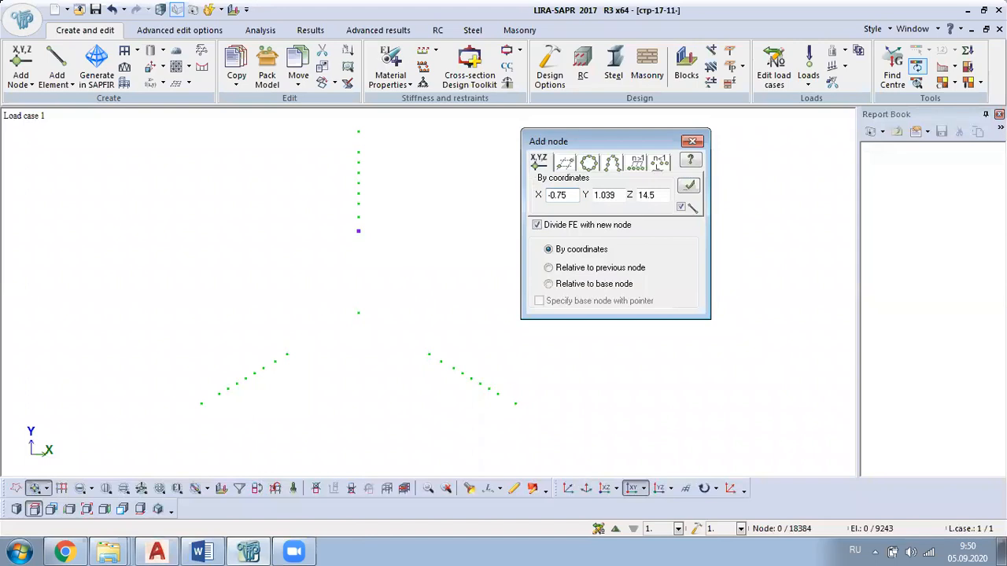
key(Tab)
key(BackSpace)
text(-0.433)
Look up section 10's level in AutoCAD, and add its first base corner node in LIRA-SAPR at Z 16.5
click(165, 549)
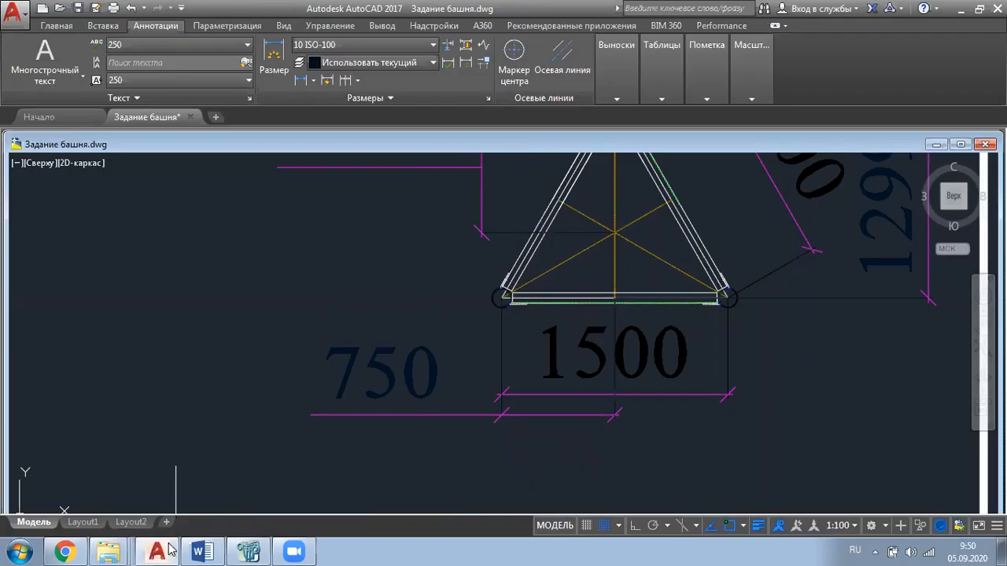
scroll(459, 366, down, 8)
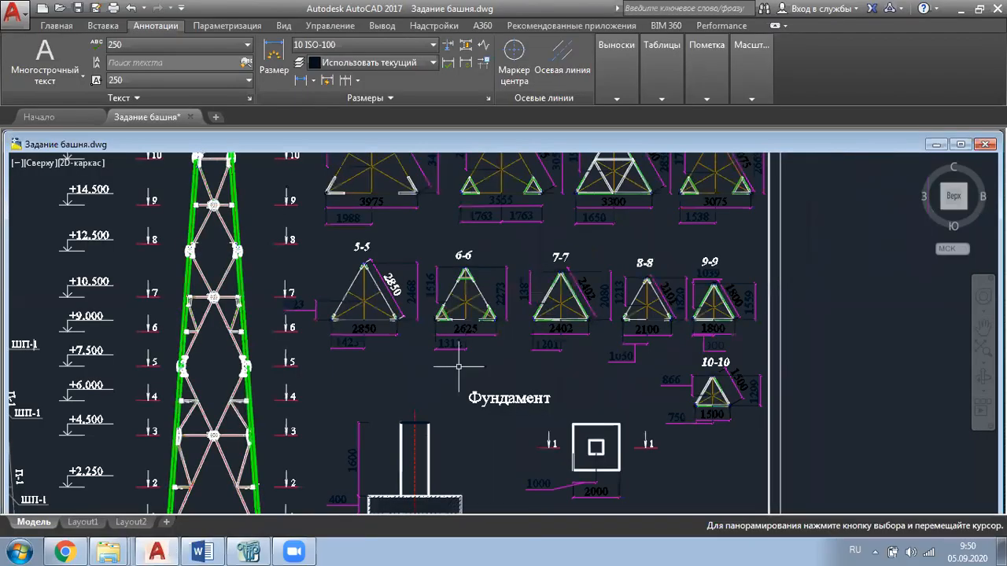
middle_drag(460, 366, 498, 444)
scroll(199, 234, up, 2)
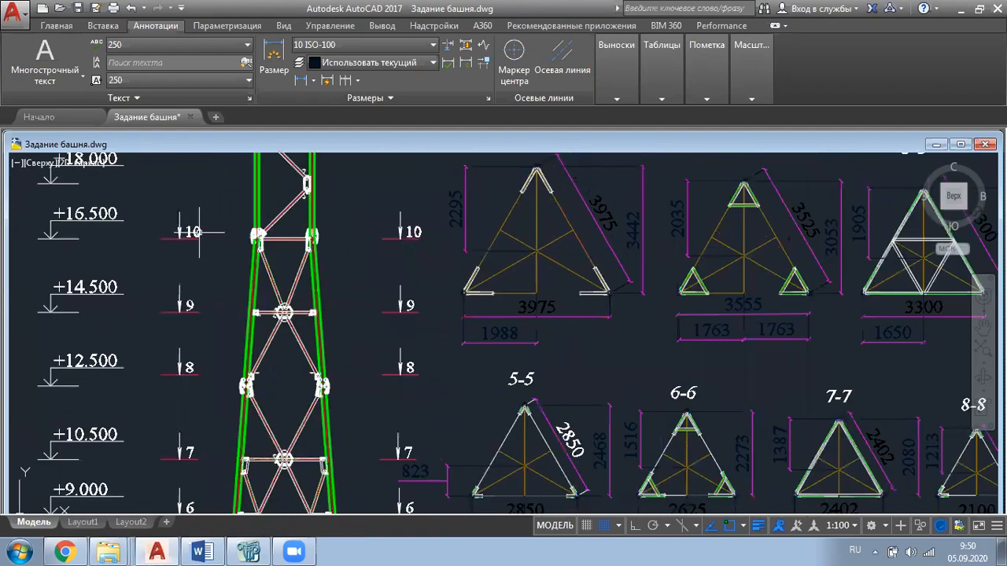
click(209, 550)
click(208, 550)
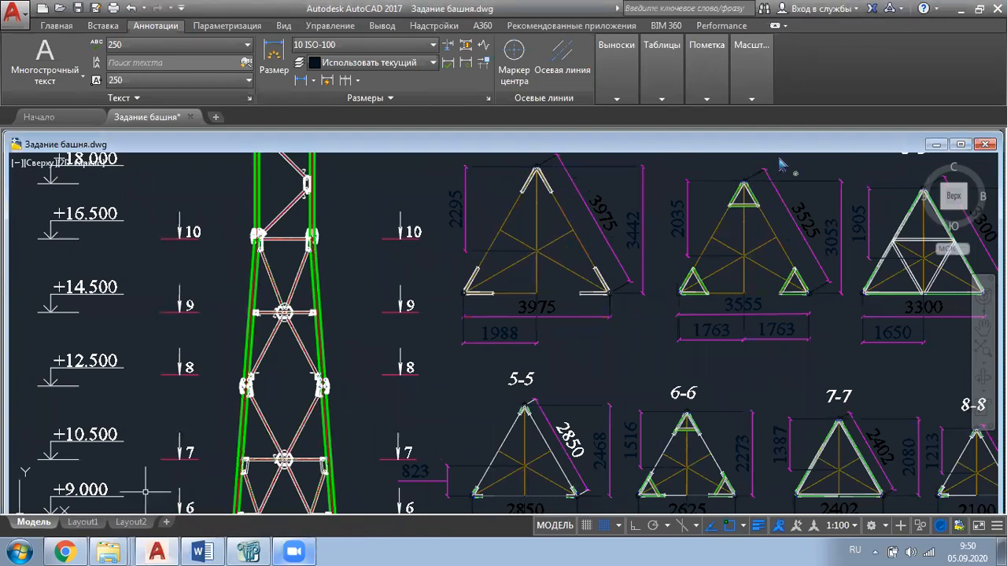
click(961, 10)
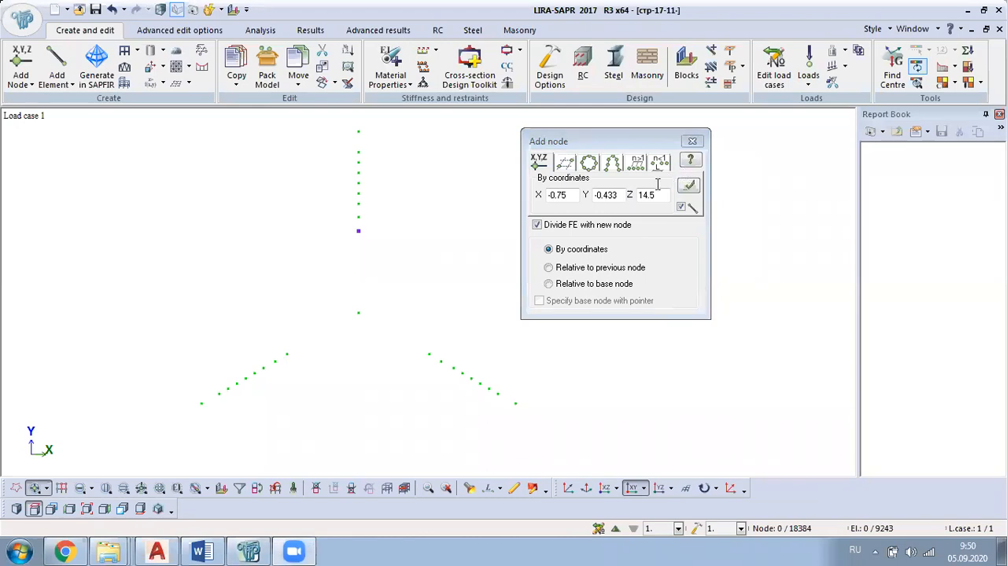
drag(665, 195, 639, 195)
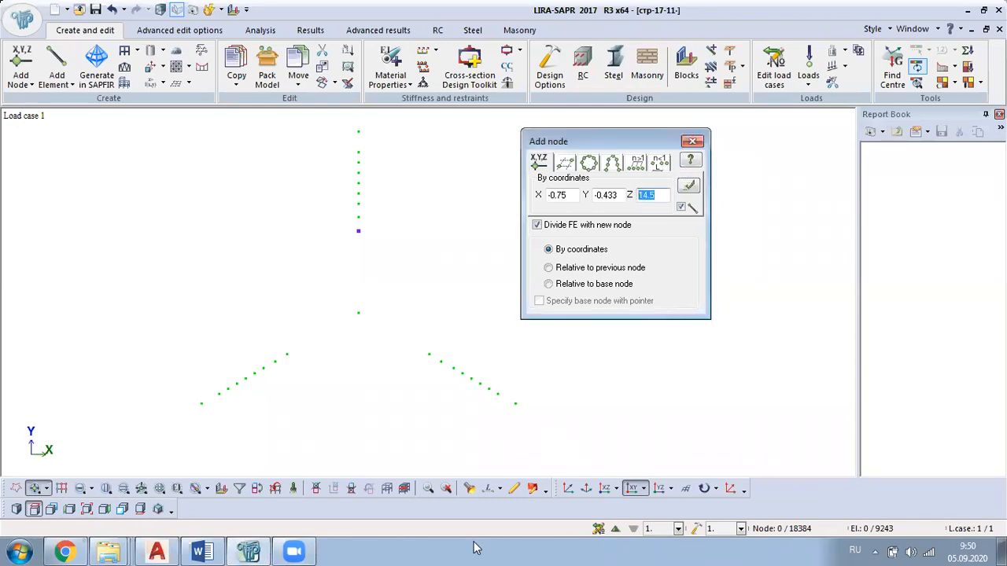
text(16.5)
click(685, 187)
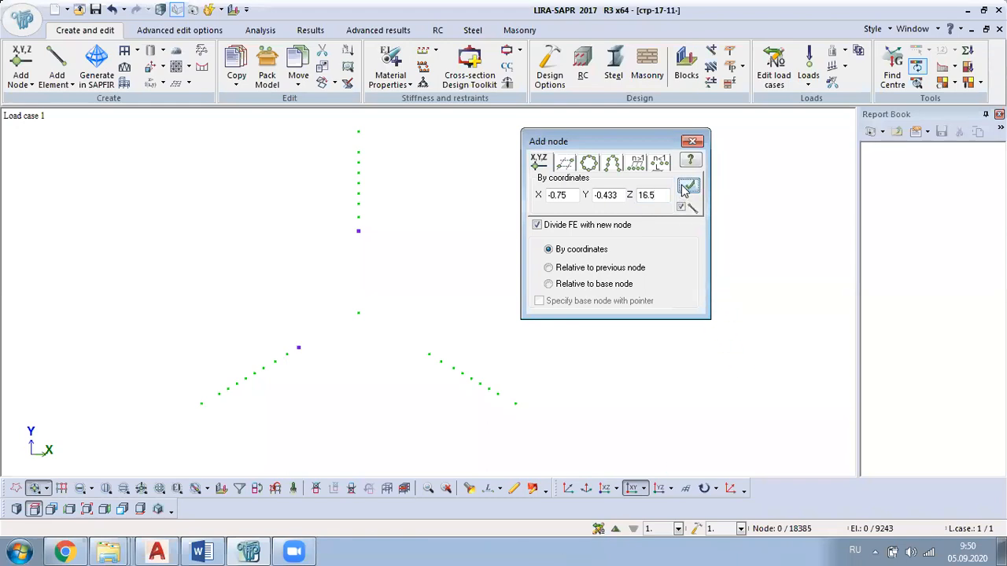
Add section 10-10's second base corner node at X 0.75, Y -0.433 and Z 16.5
click(554, 194)
key(Delete)
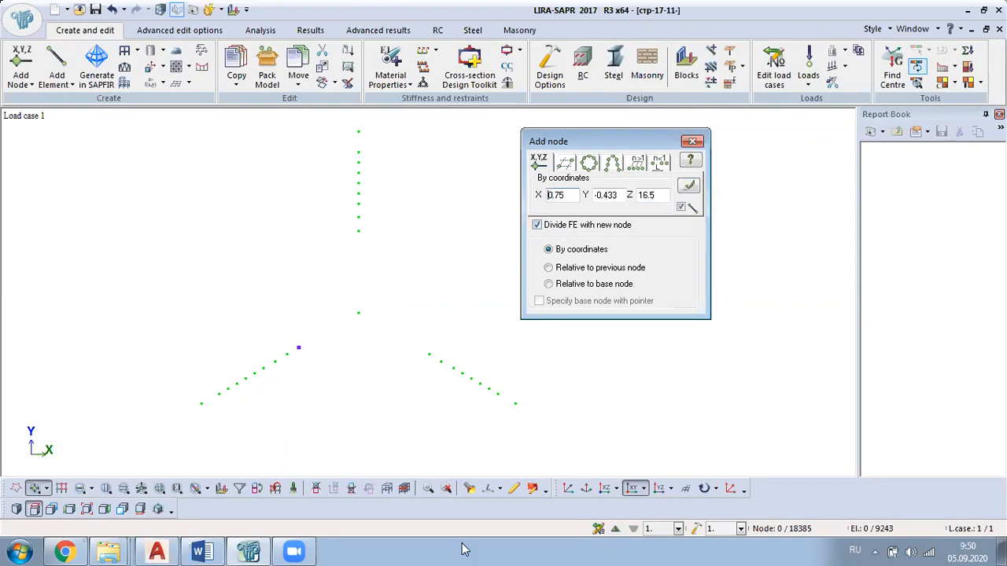
click(688, 185)
Set the next node's X to 0 and examine section 10-10's centre-to-apex distance in AutoCAD
double_click(572, 195)
text(0)
click(156, 552)
mouse_move(421, 335)
middle_down()
mouse_move(108, 204)
mouse_move(48, 160)
middle_up()
scroll(578, 480, up, 4)
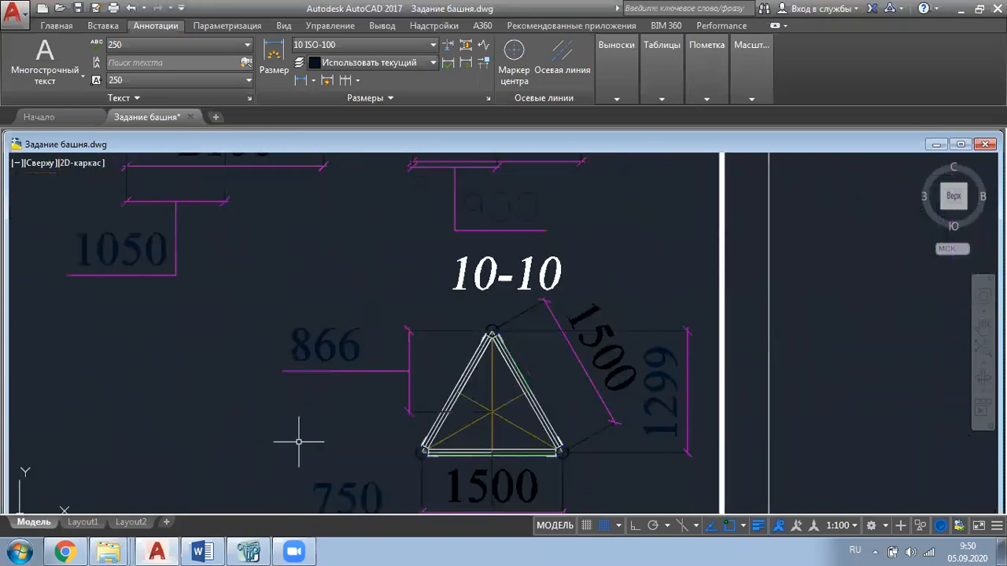
Add section 10-10's apex node in LIRA-SAPR at X 0, Y 0.866 and Z 16.5
click(248, 545)
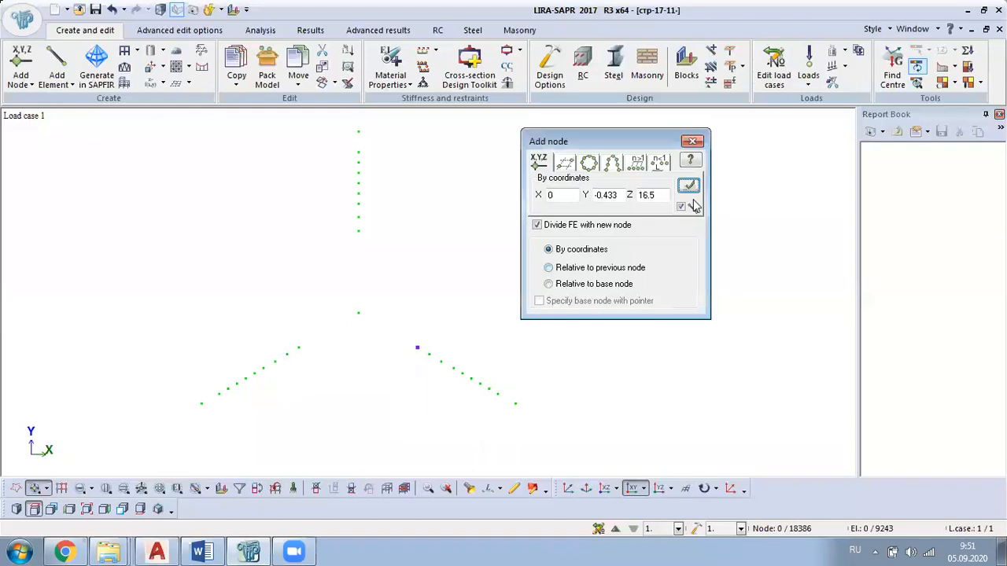
click(620, 196)
key(BackSpace)
key(BackSpace)
key(BackSpace)
key(BackSpace)
key(BackSpace)
key(BackSpace)
text(0.866)
click(689, 187)
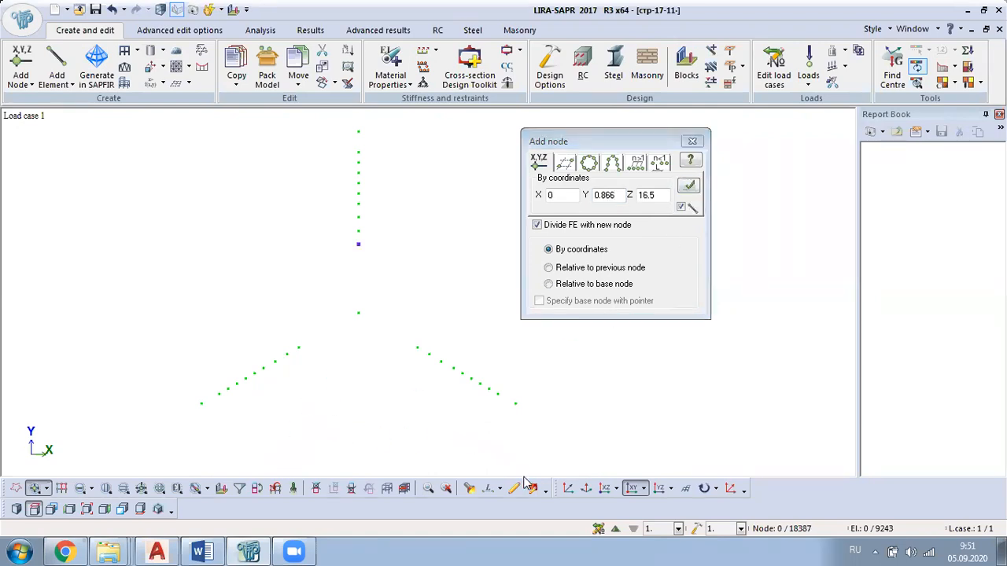
Show the tower's nodes in the XZ projection with all levels in view
click(605, 488)
scroll(446, 371, down, 5)
middle_drag(449, 404, 438, 358)
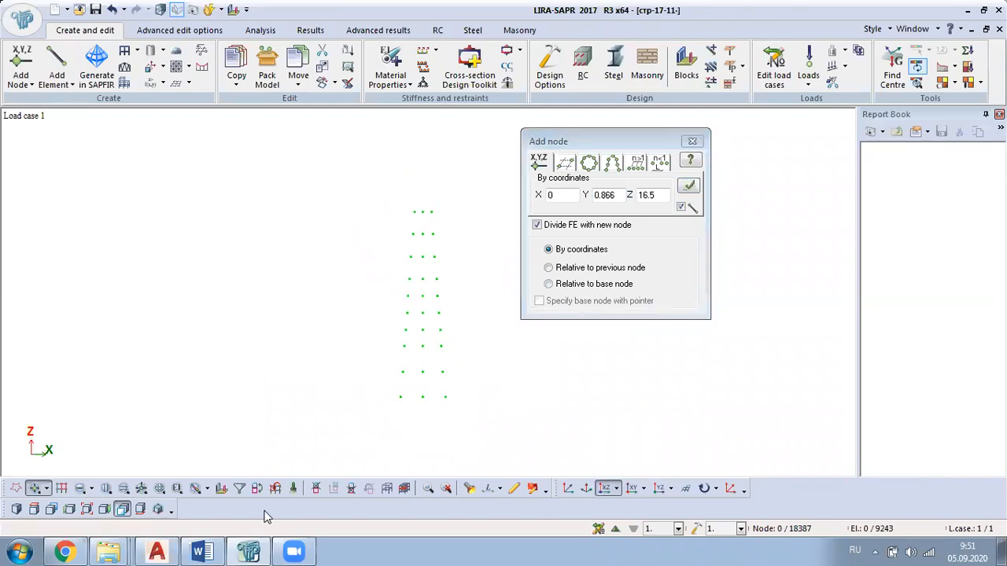
Examine the tower elevation in AutoCAD for the levels and bracing above section 10
mouse_move(242, 550)
click(248, 550)
scroll(248, 214, up, 5)
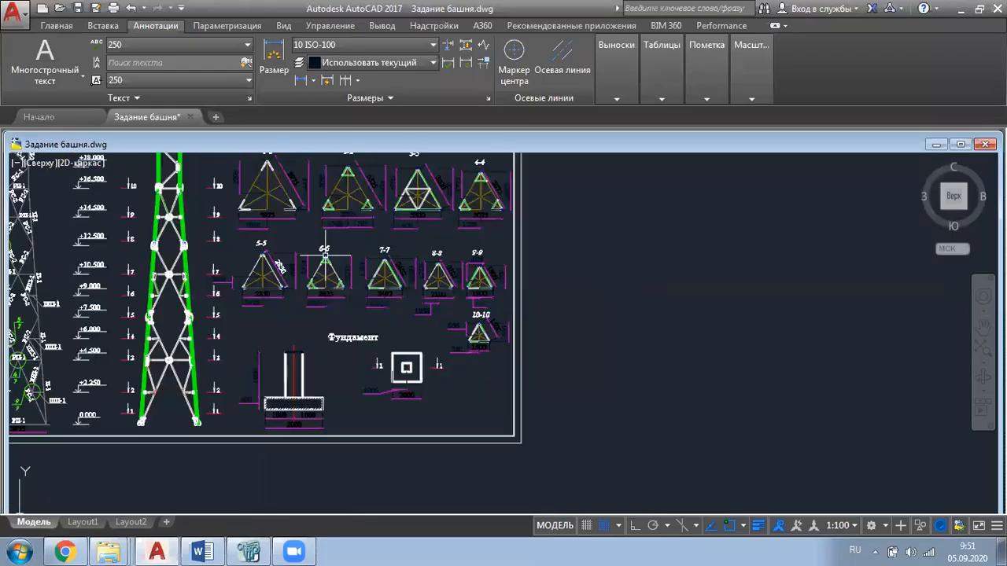
mouse_move(151, 232)
middle_down()
mouse_move(273, 310)
mouse_move(348, 384)
middle_up()
scroll(306, 325, up, 2)
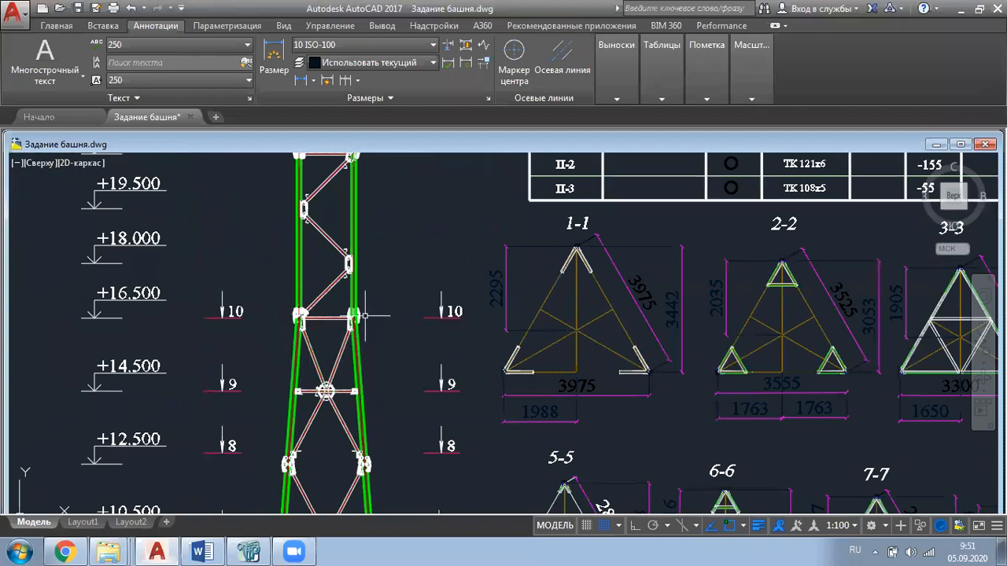
middle_drag(363, 323, 395, 399)
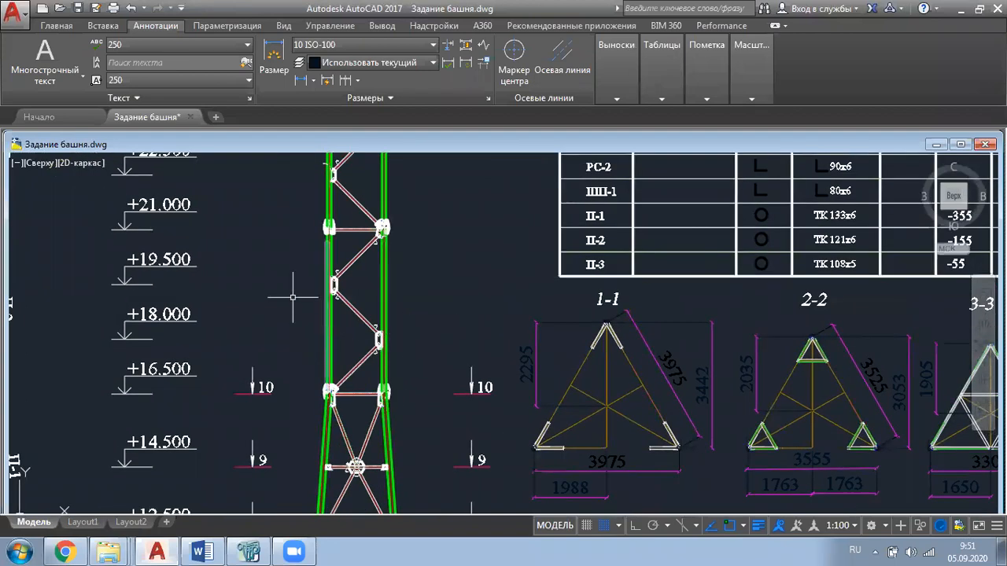
middle_drag(406, 284, 429, 373)
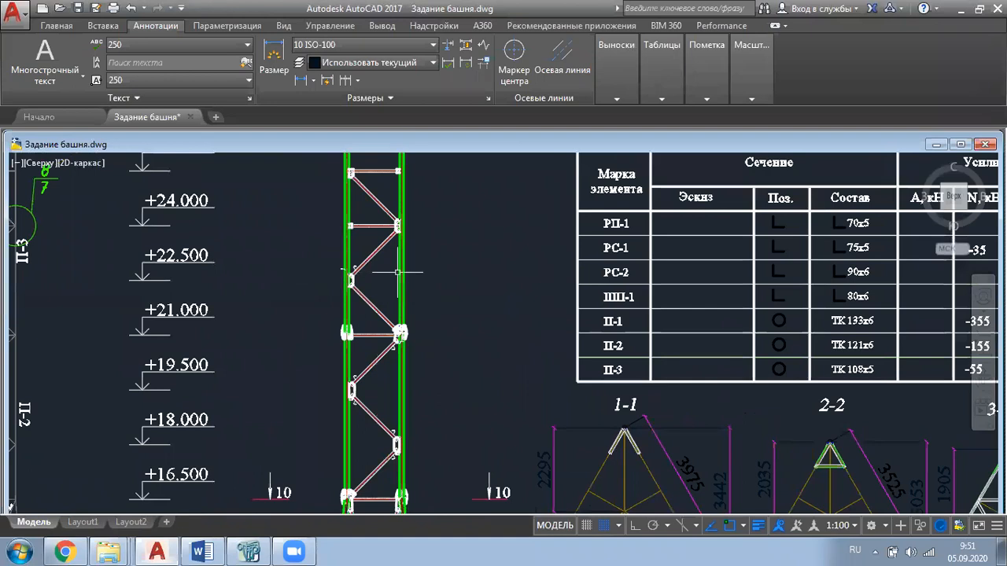
middle_drag(321, 170, 318, 249)
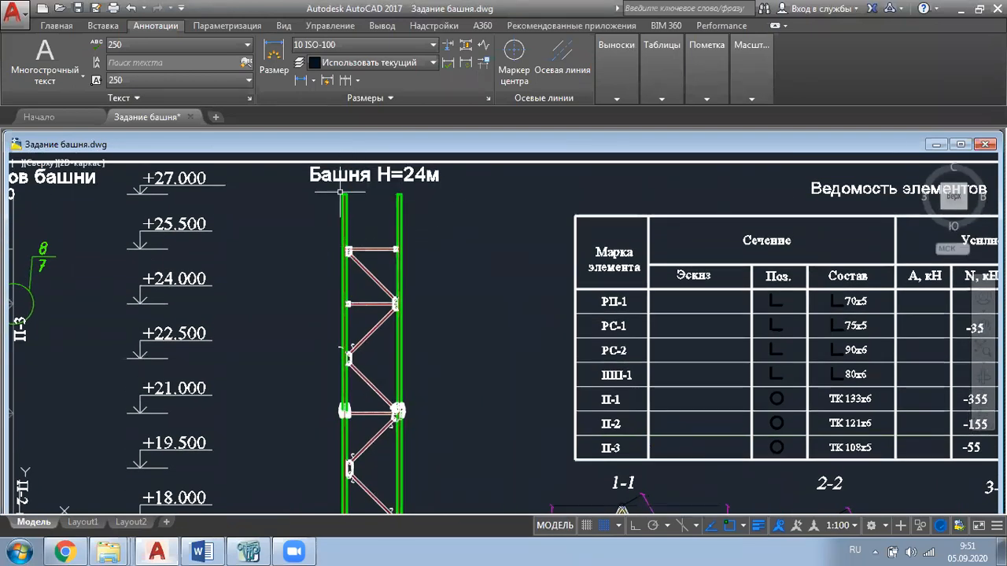
scroll(340, 192, down, 2)
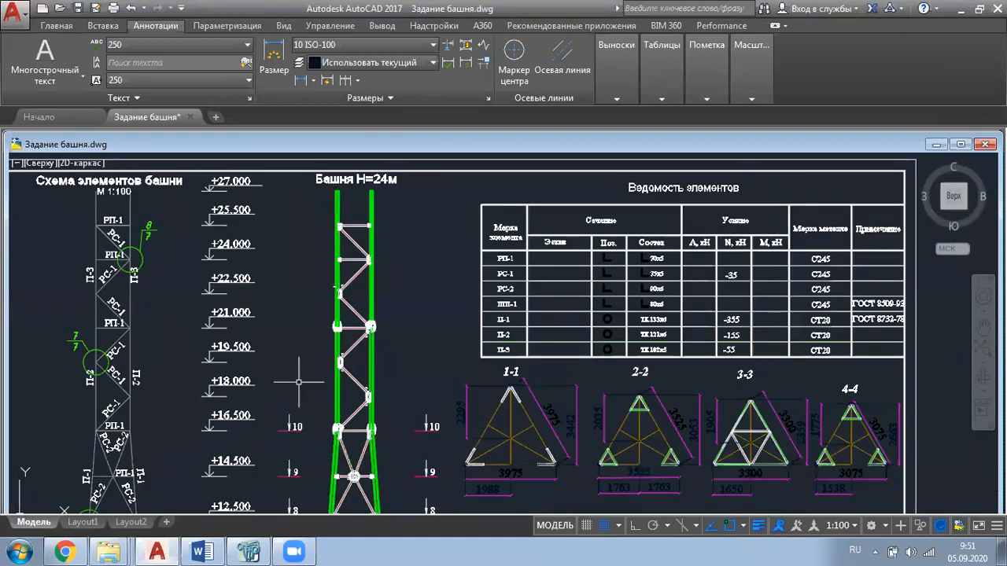
scroll(333, 441, up, 2)
scroll(362, 440, up, 2)
scroll(361, 441, down, 2)
scroll(165, 420, up, 2)
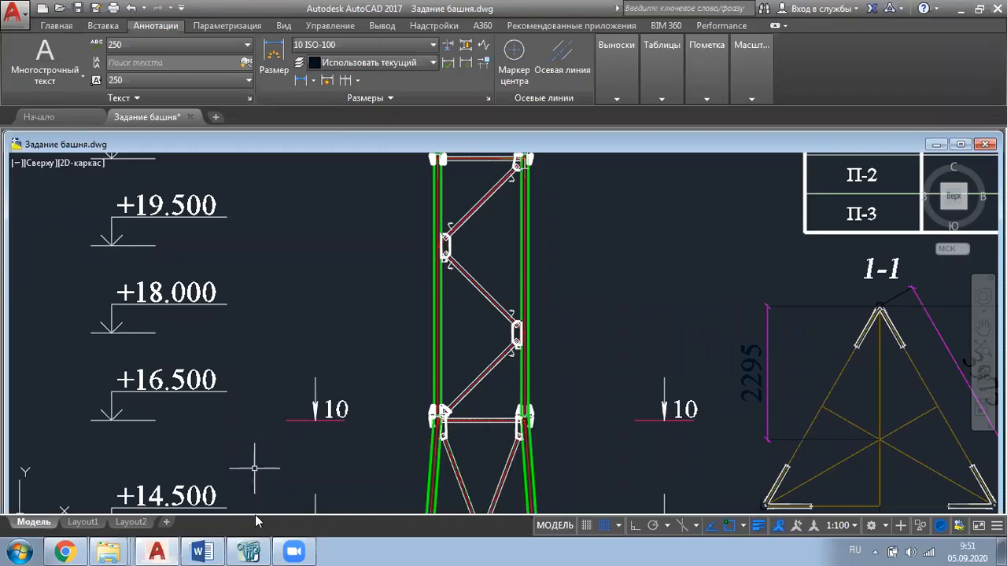
Select the three nodes of the topmost level in LIRA-SAPR and copy them by parameters with dZ 1.5 m
click(249, 552)
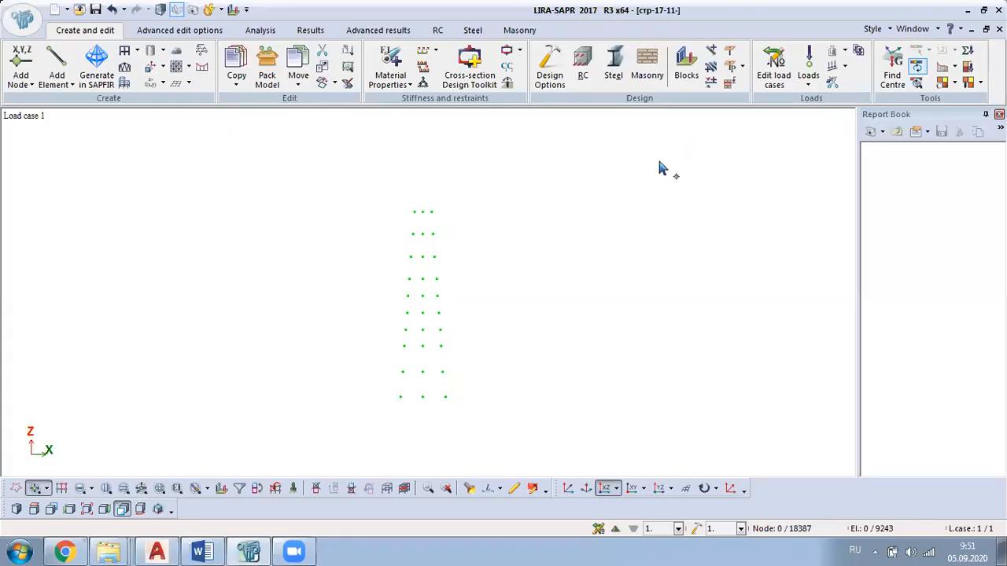
click(31, 490)
drag(485, 188, 353, 225)
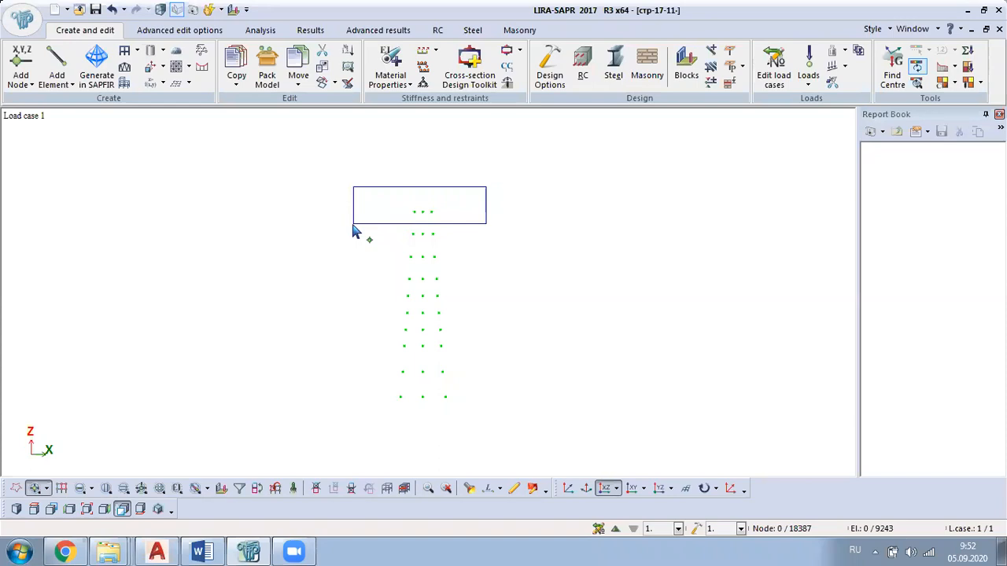
drag(353, 232, 353, 229)
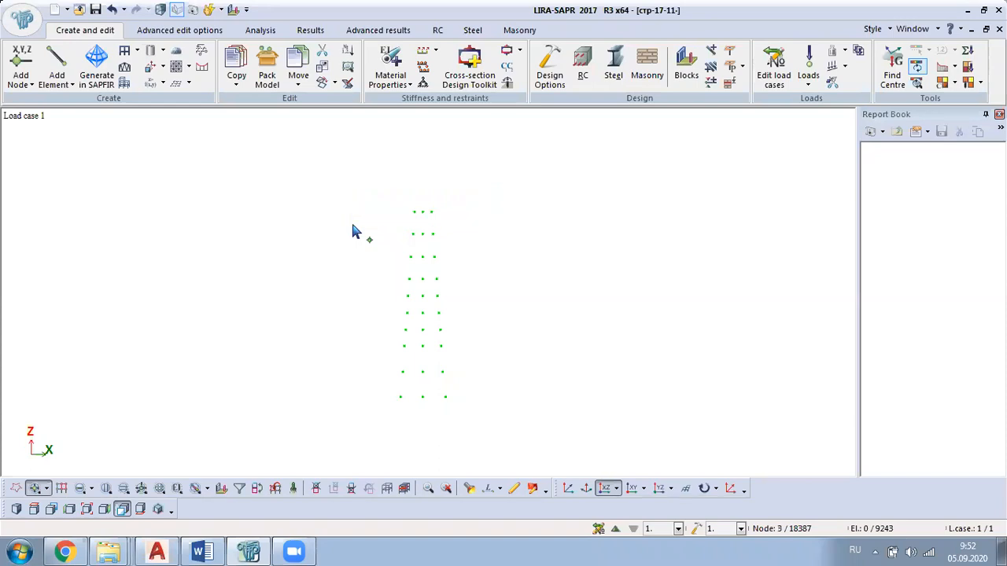
scroll(437, 226, up, 1)
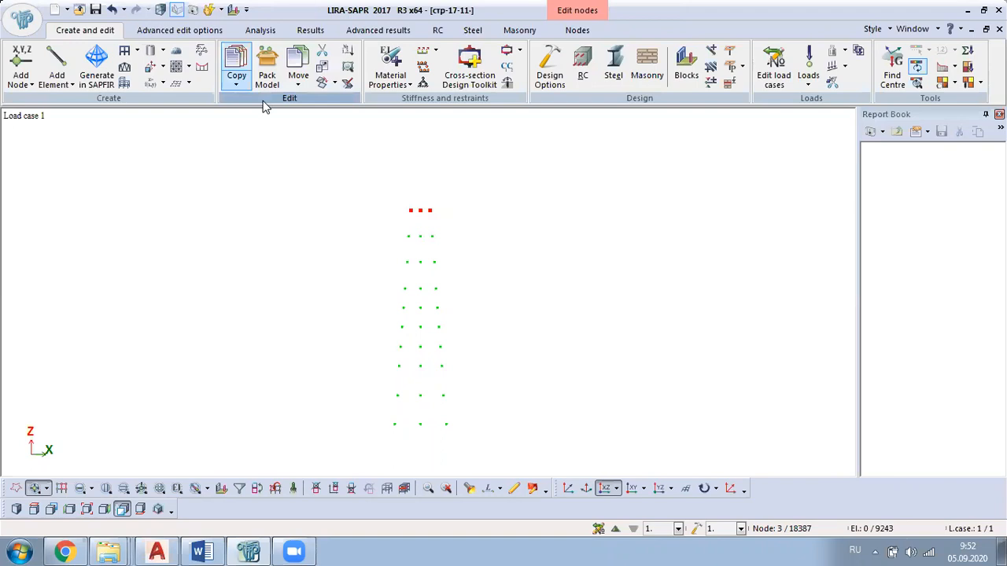
click(237, 85)
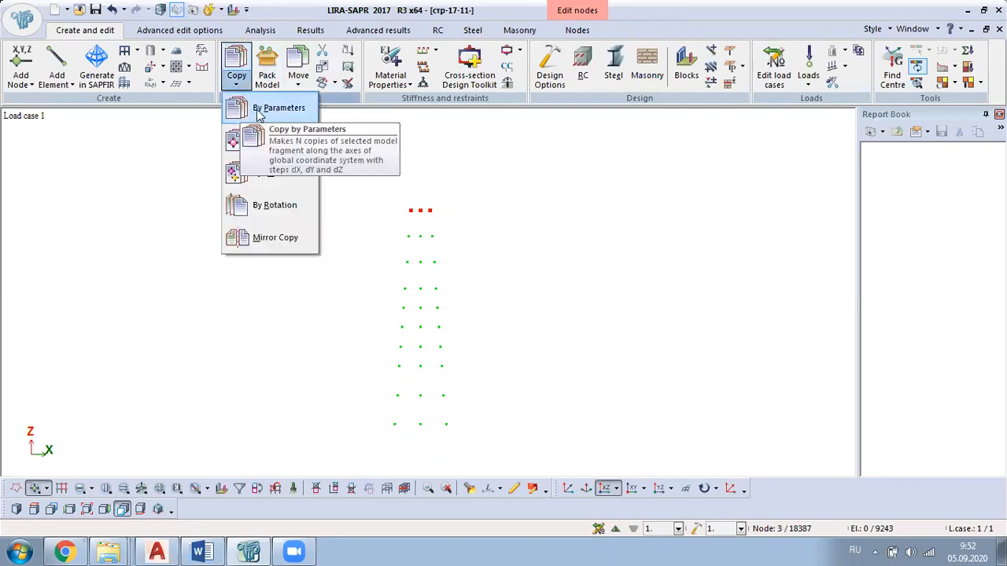
click(260, 112)
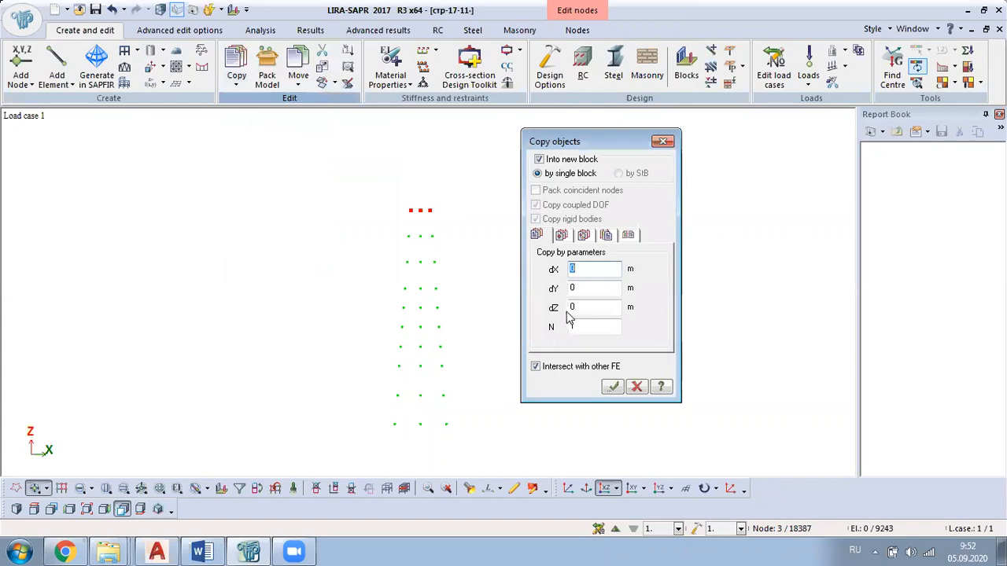
drag(610, 151, 647, 152)
click(609, 309)
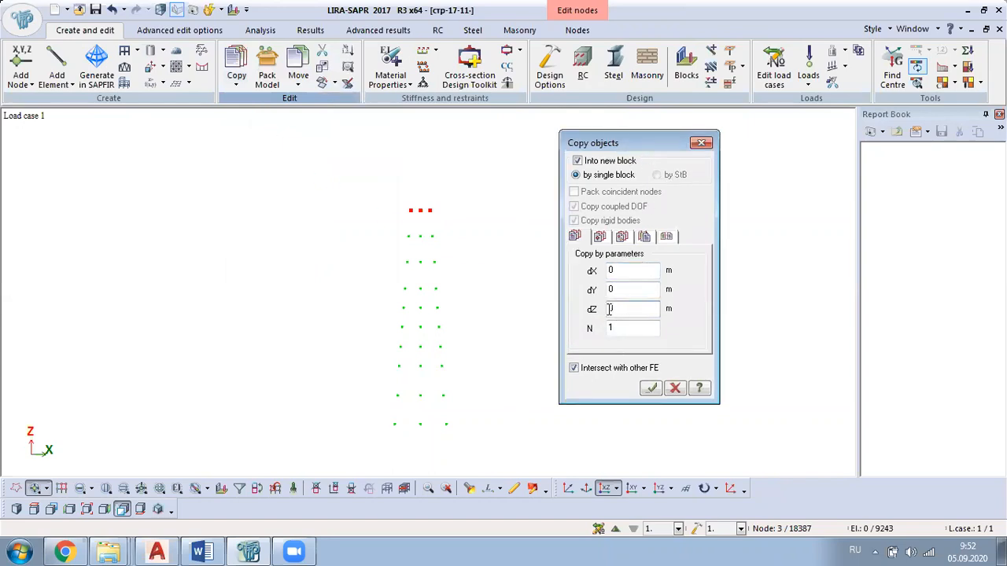
key(BackSpace)
text(1.5)
click(651, 388)
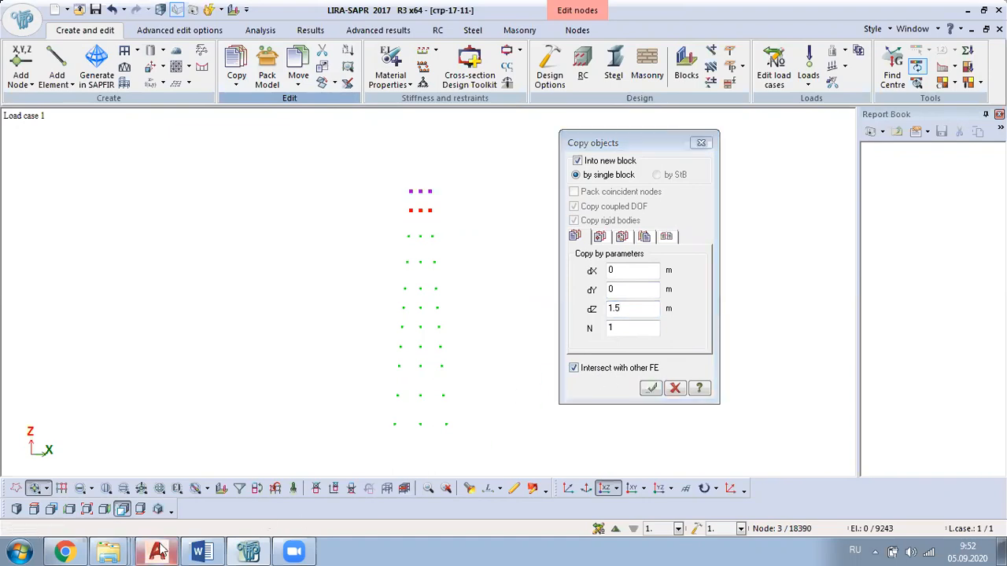
Check the next tower level in AutoCAD, and copy the selected nodes in LIRA-SAPR with dZ 3 m
click(158, 551)
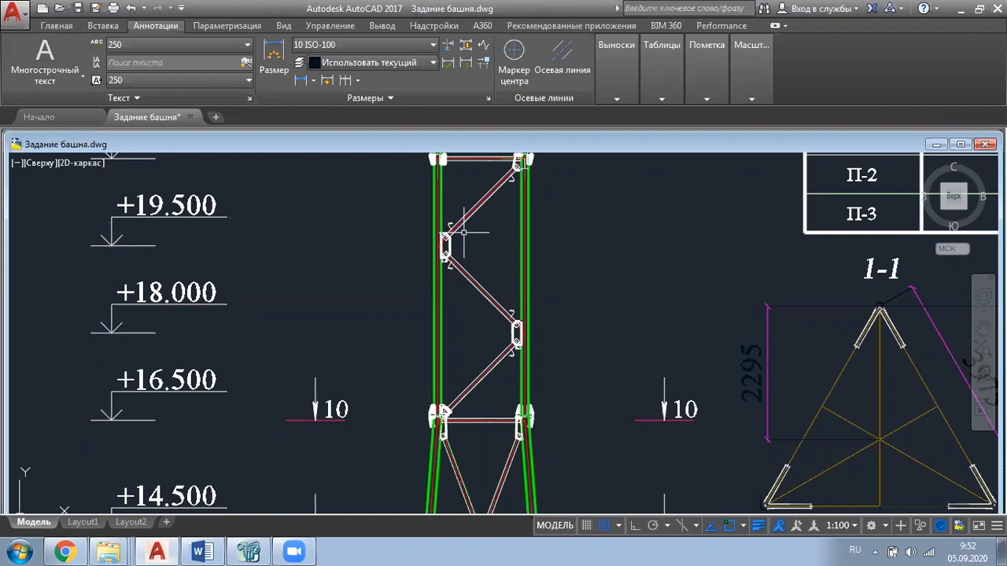
click(250, 551)
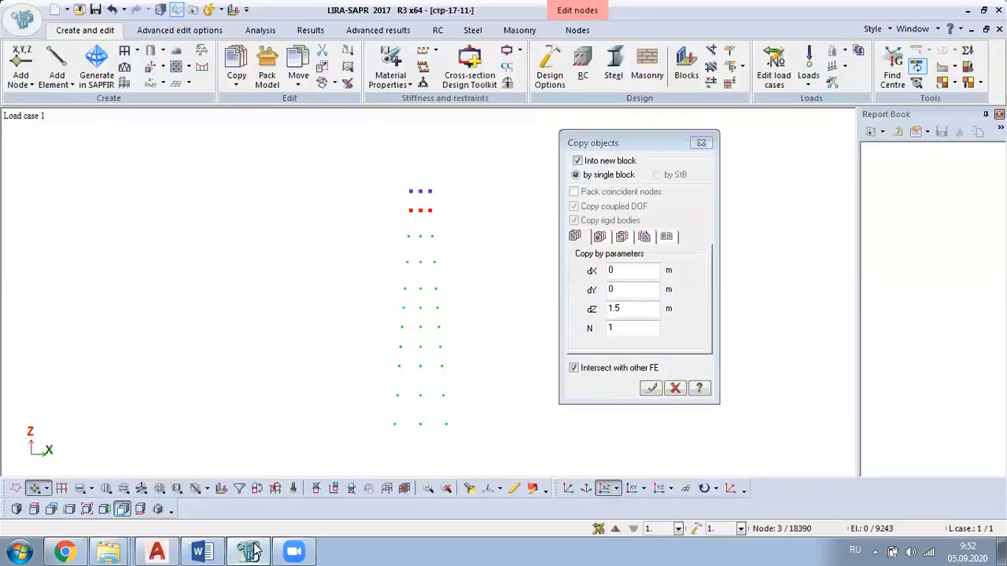
text(3)
click(651, 388)
Check the tower's elevation marks above section 10 in AutoCAD, and copy the selected nodes in LIRA-SAPR with dZ 4.5 m
click(159, 555)
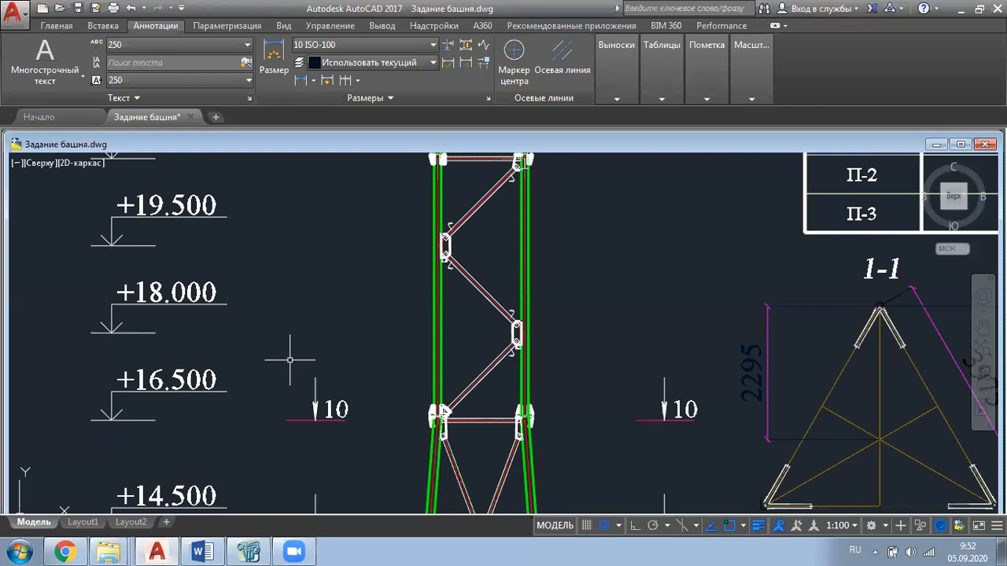
middle_drag(216, 258, 216, 315)
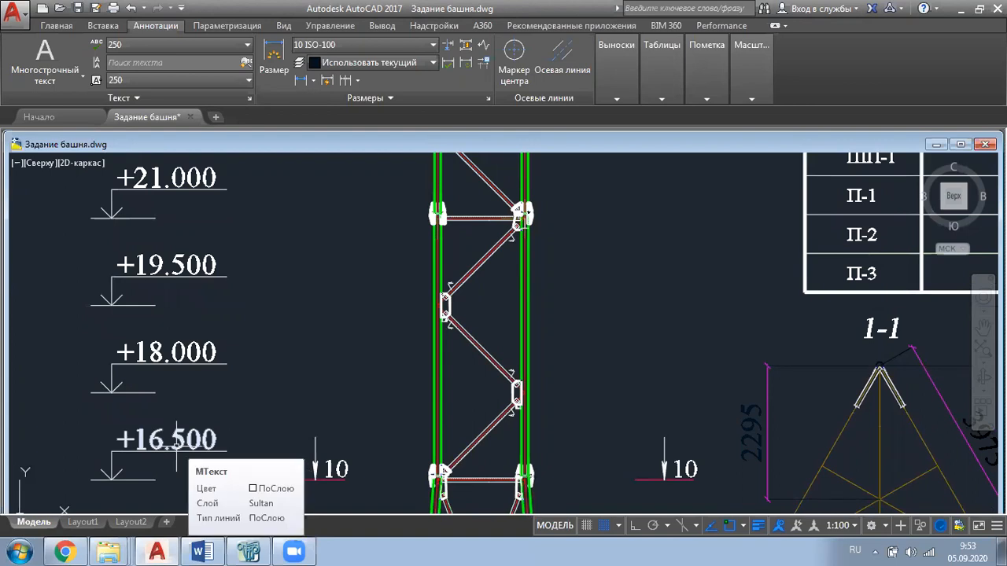
scroll(275, 303, down, 2)
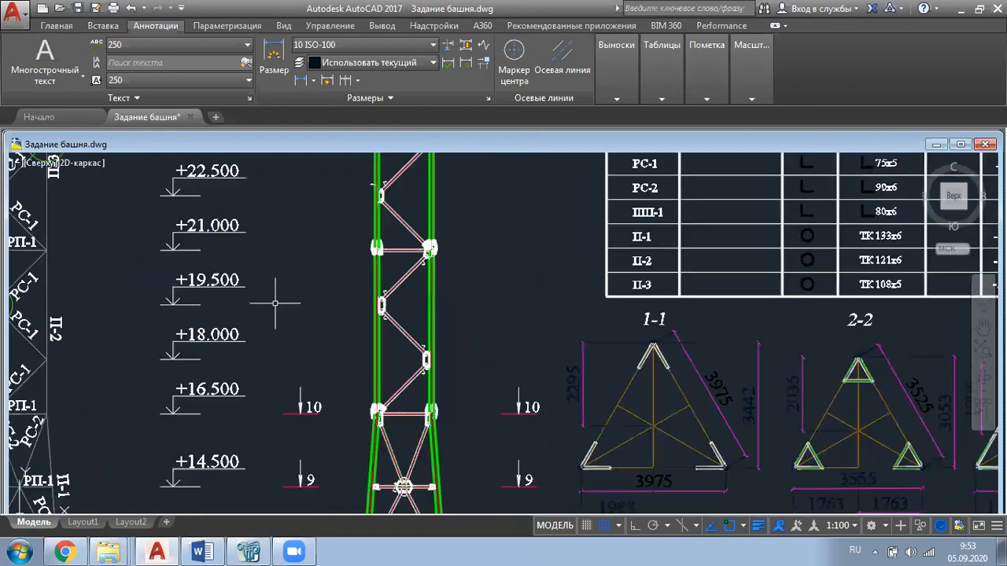
mouse_move(375, 249)
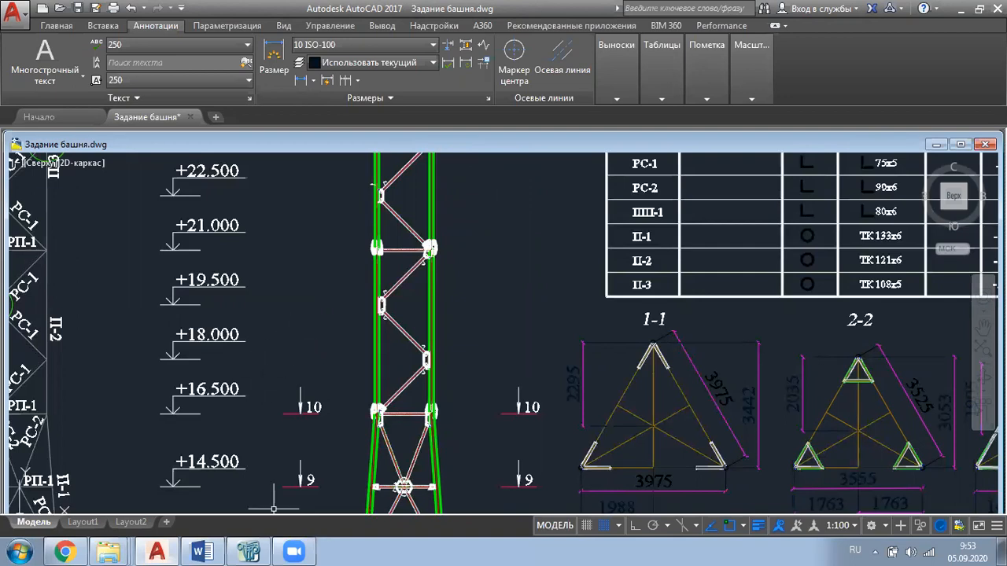
key(alt+Tab)
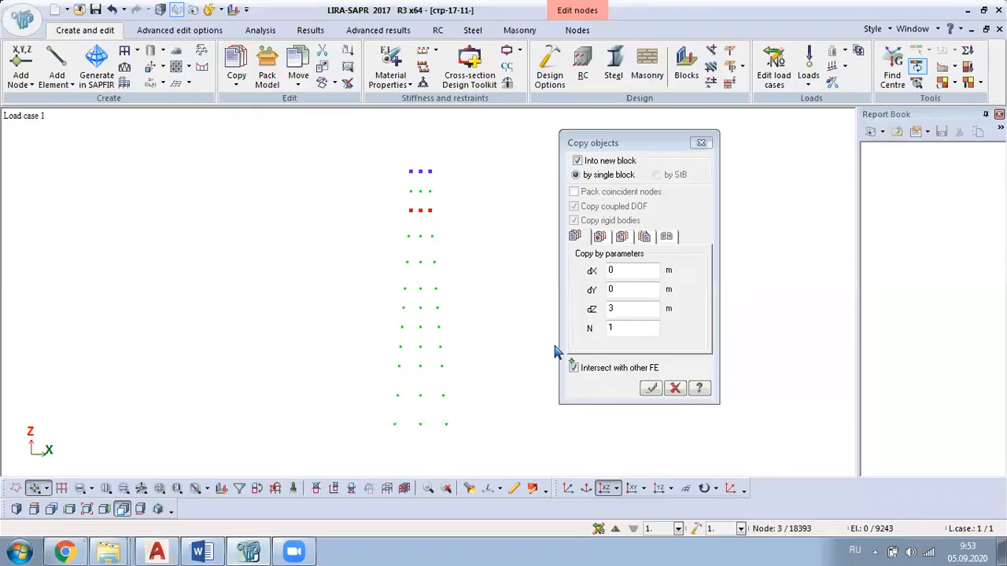
double_click(618, 309)
text(4.5)
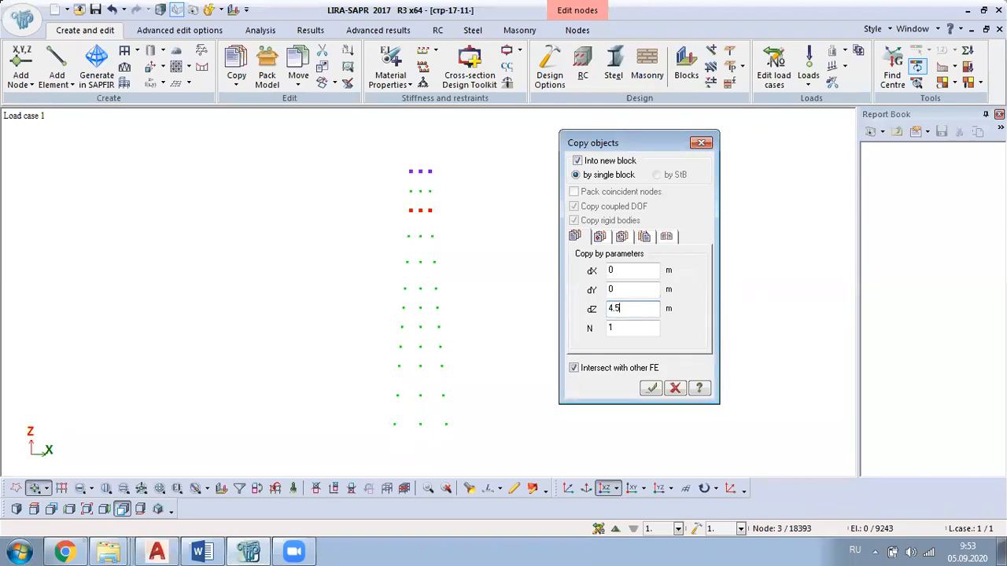
click(651, 388)
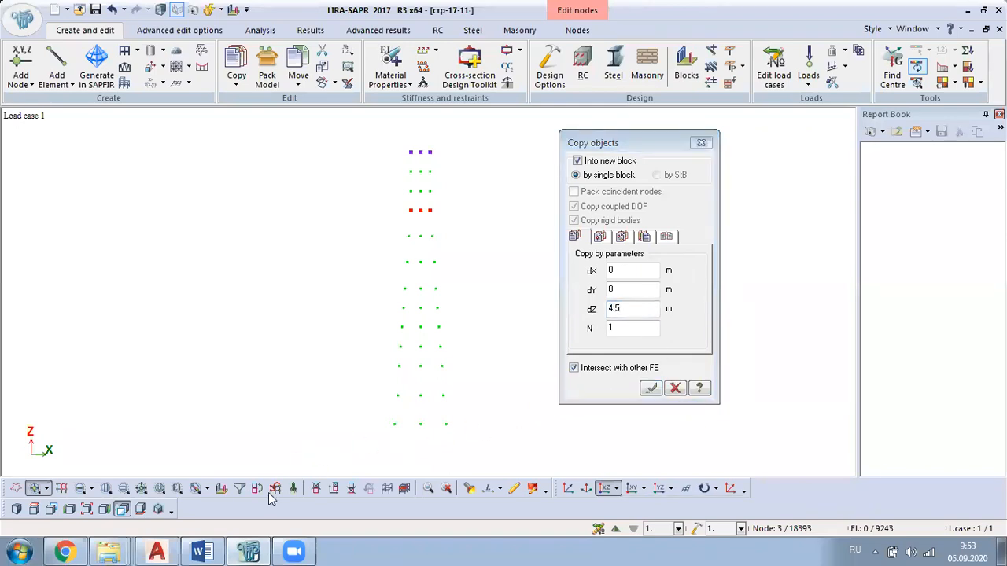
Check the following level in the AutoCAD elevation, and copy the selected section 10 nodes in LIRA-SAPR with dZ 6 m
key(alt+Tab)
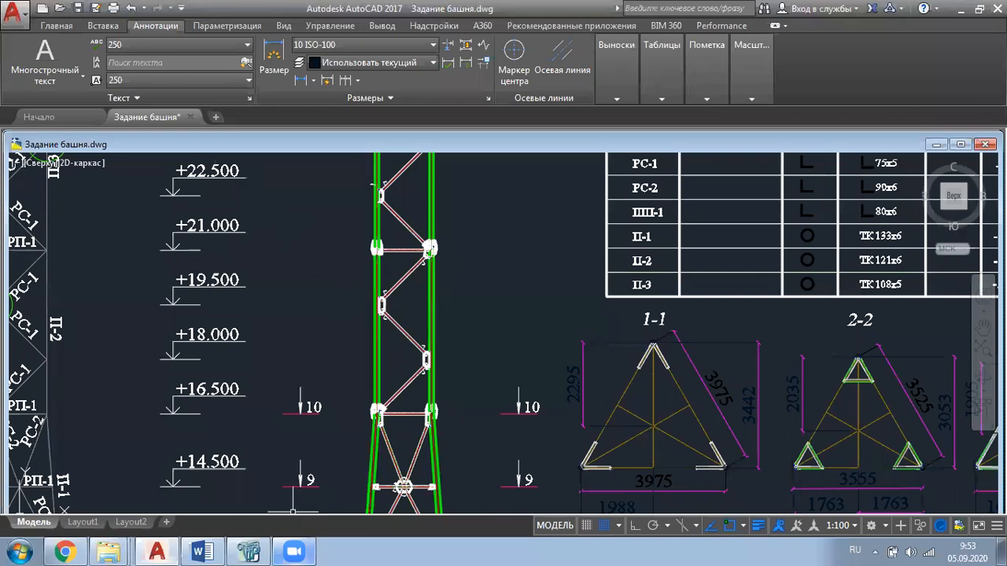
click(258, 544)
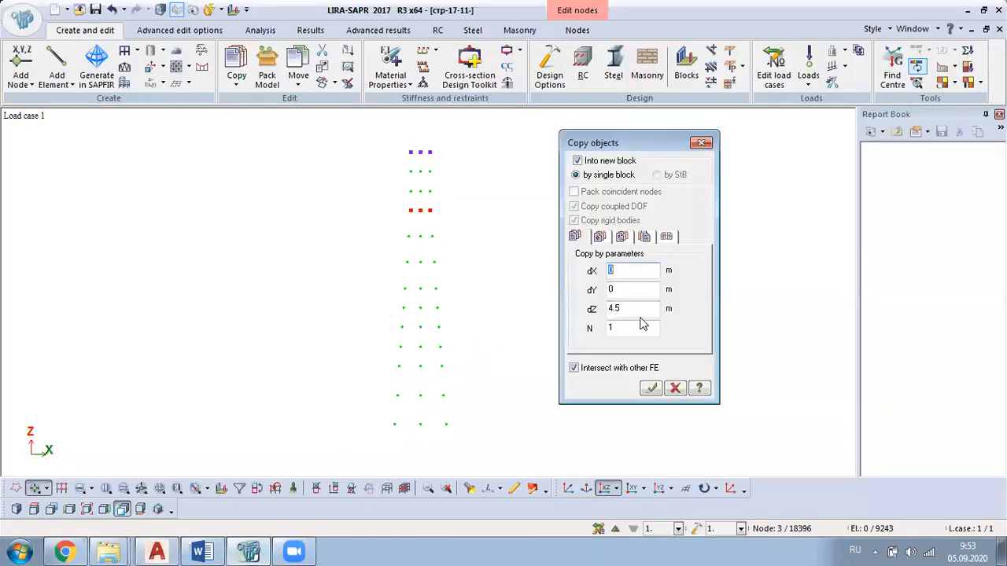
key(Tab)
key(Tab)
text(6)
click(652, 389)
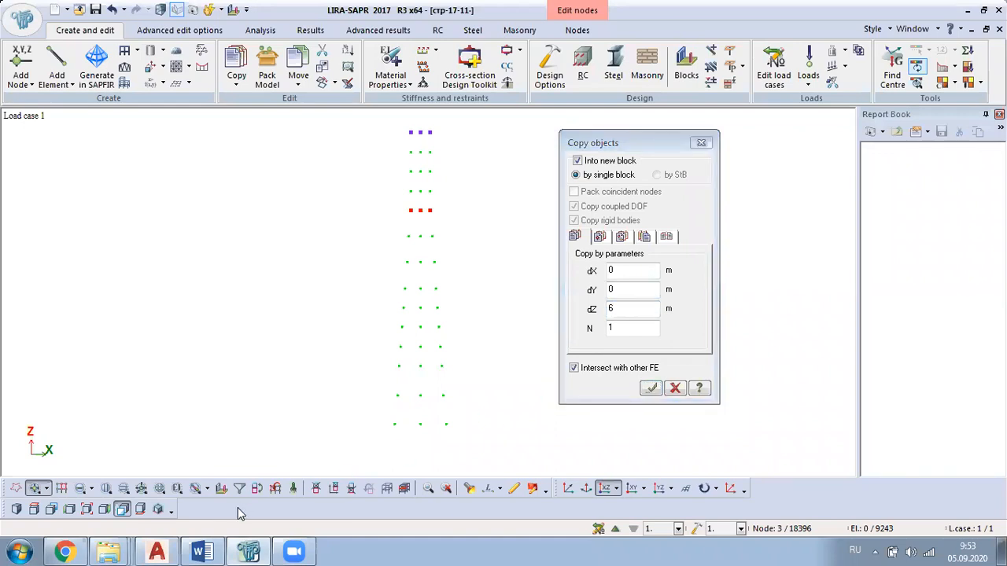
Check the elevation marks up to +25.500 in AutoCAD, and copy the selected nodes in LIRA-SAPR with dZ 7.5 m
key(alt+Tab)
mouse_move(267, 201)
middle_down()
mouse_move(257, 287)
mouse_move(268, 326)
middle_up()
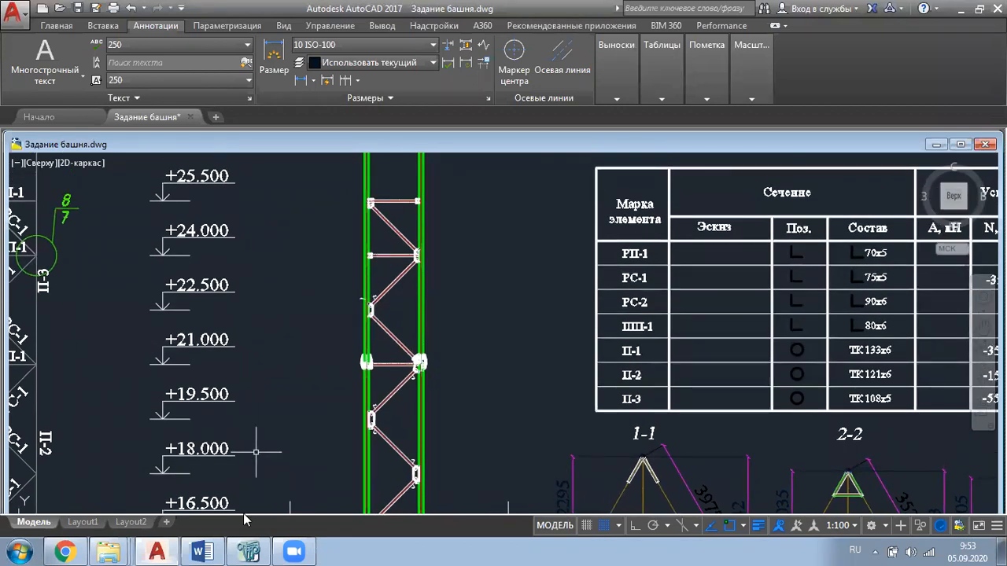
key(alt+Tab)
text(7.5)
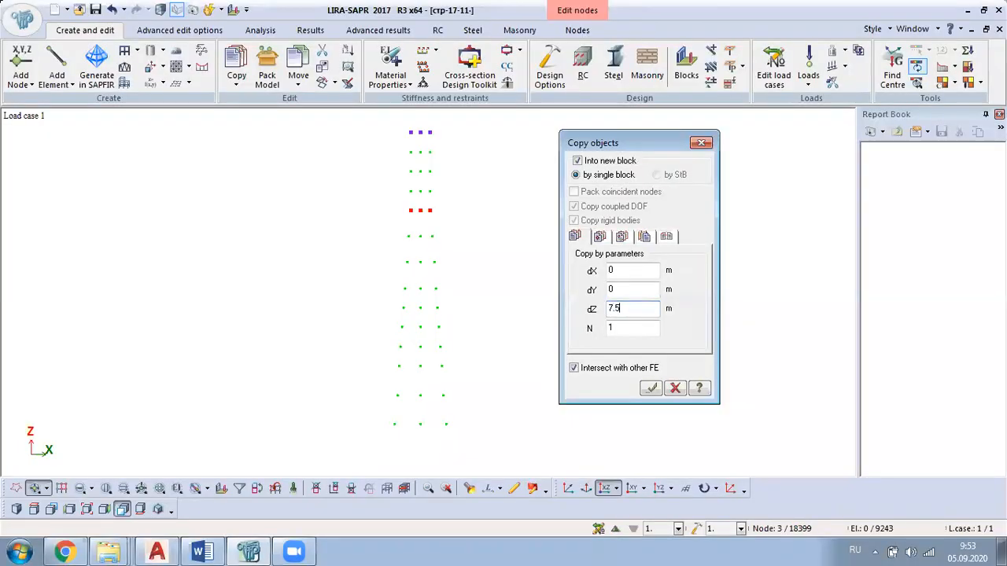
click(651, 389)
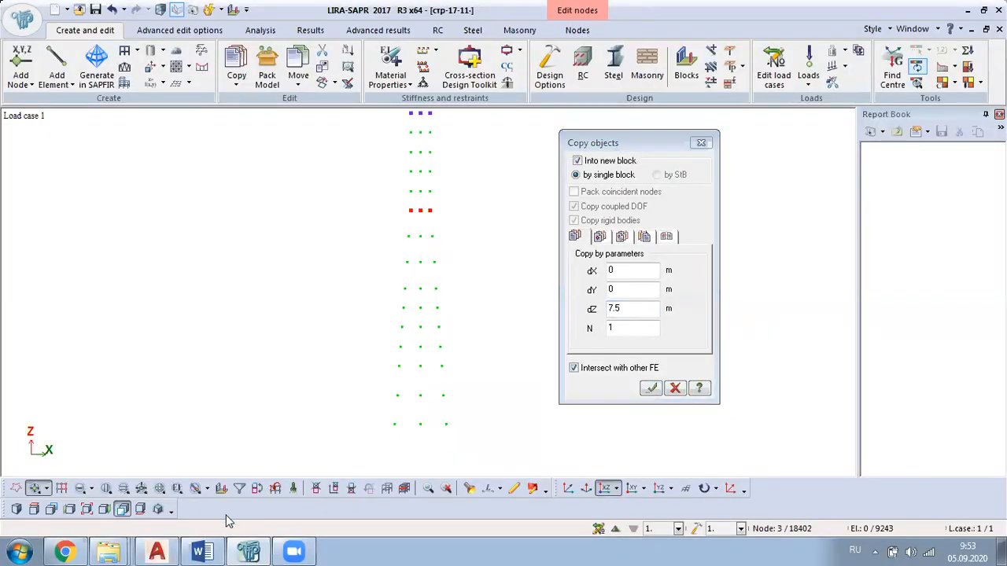
Check the +25.500 level in AutoCAD, copy the selected nodes in LIRA-SAPR with dZ 9 m, and finish copying with the nodes deselected
key(alt+Tab)
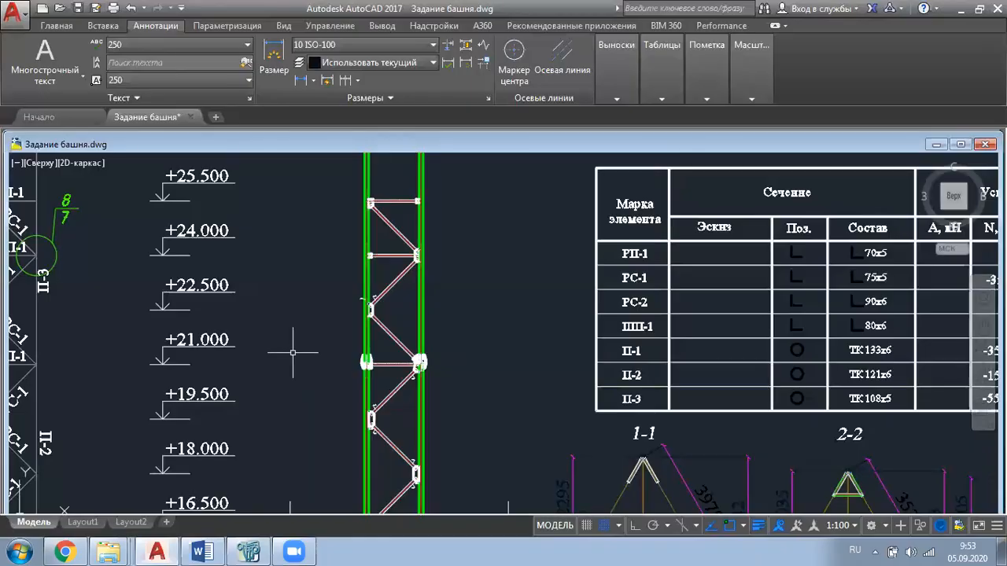
middle_drag(293, 354, 241, 257)
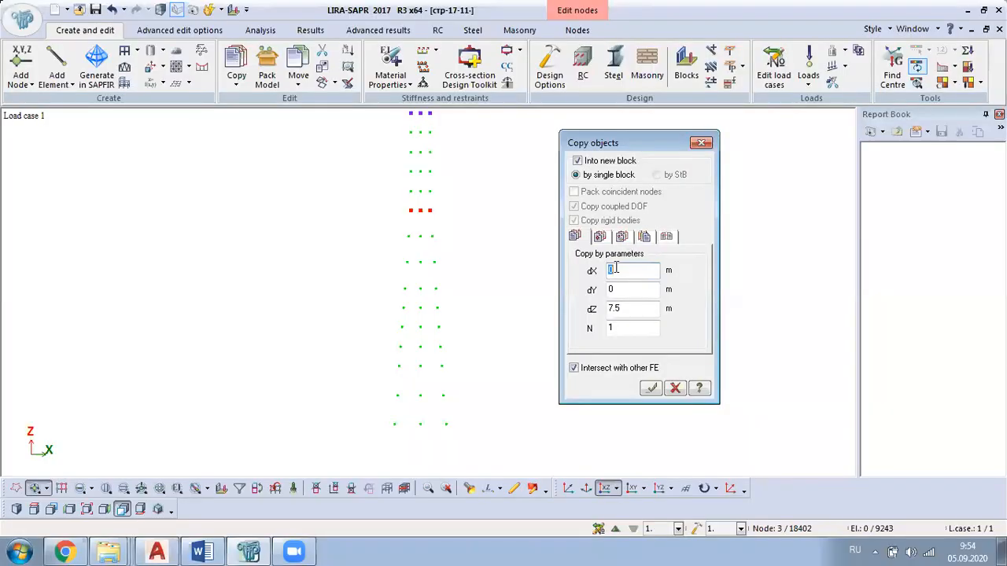
key(Tab)
key(Tab)
text(9)
click(650, 388)
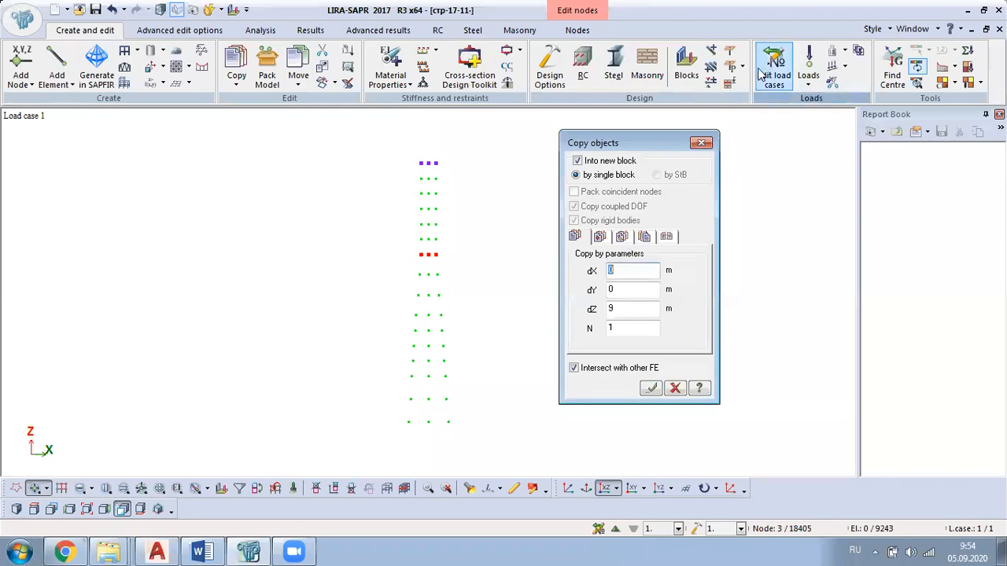
click(701, 143)
scroll(494, 235, down, 1)
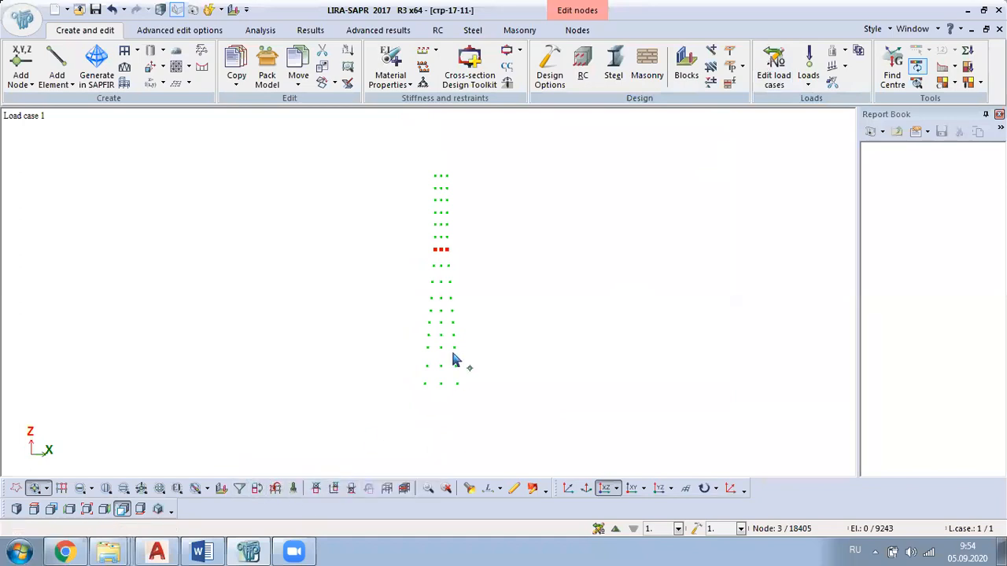
key(Escape)
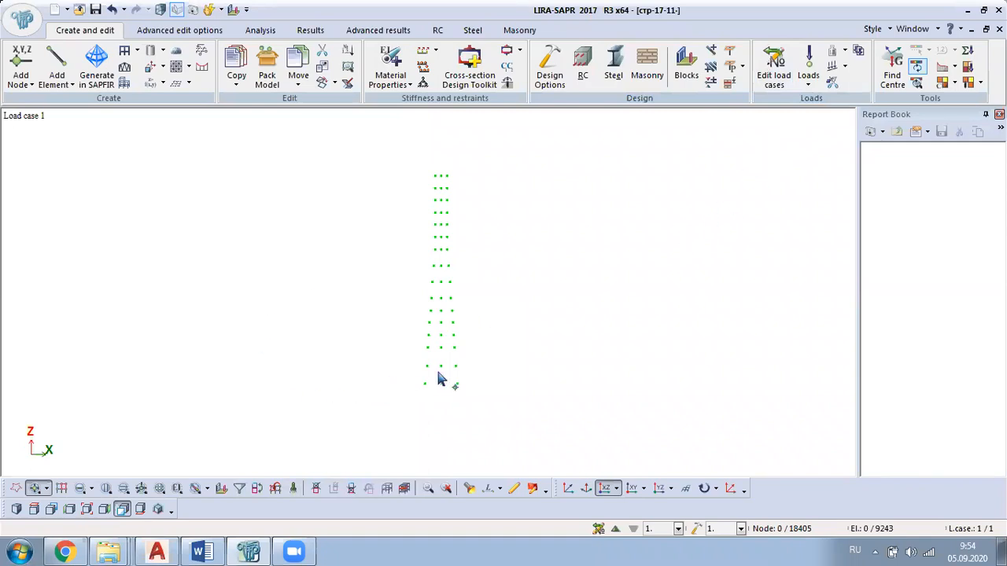
Examine the tower's complete node layout in a 3D view and in the XZ and XY projections
scroll(493, 406, up, 2)
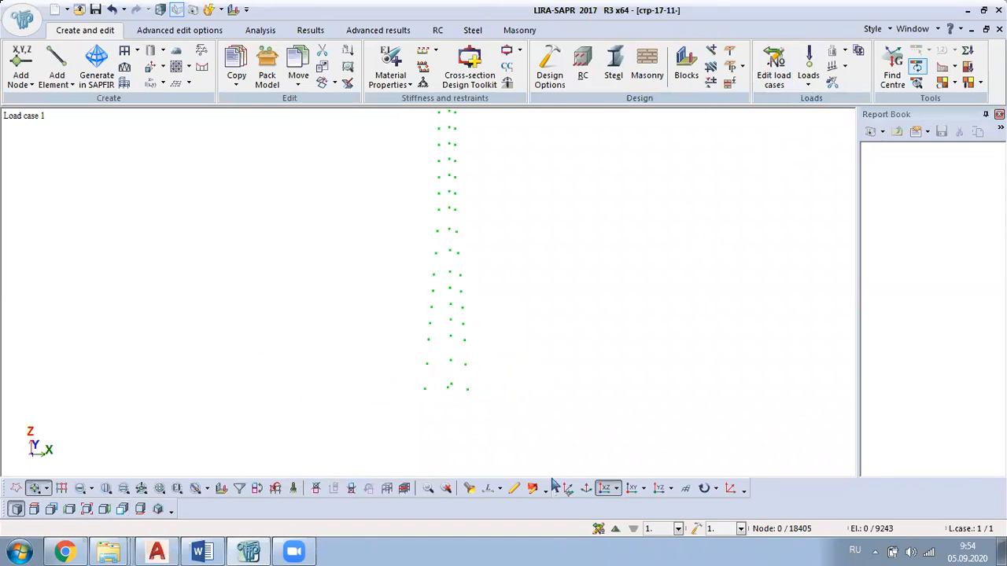
click(586, 489)
middle_drag(543, 386, 505, 429)
middle_drag(489, 380, 552, 412)
click(604, 488)
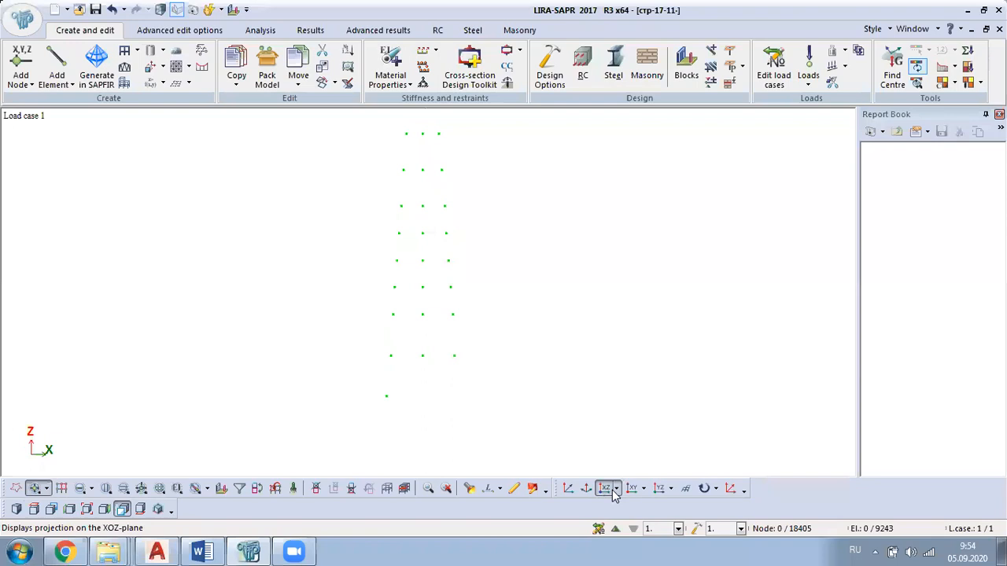
click(632, 488)
scroll(406, 163, up, 2)
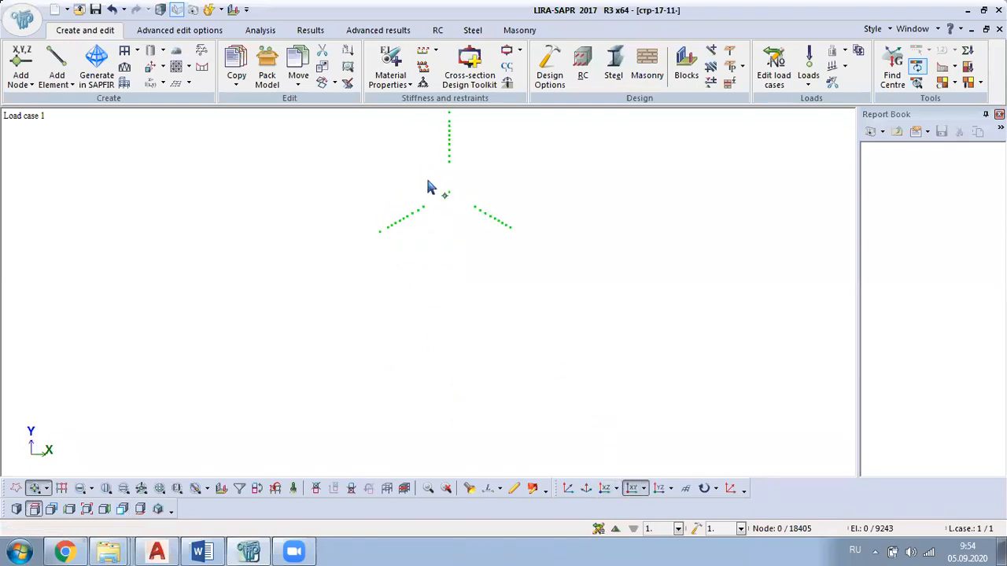
middle_drag(433, 233, 425, 338)
scroll(425, 329, up, 1)
Add bars between consecutive nodes of the left leg in the XY projection, from the base to the level just below section 10
click(71, 84)
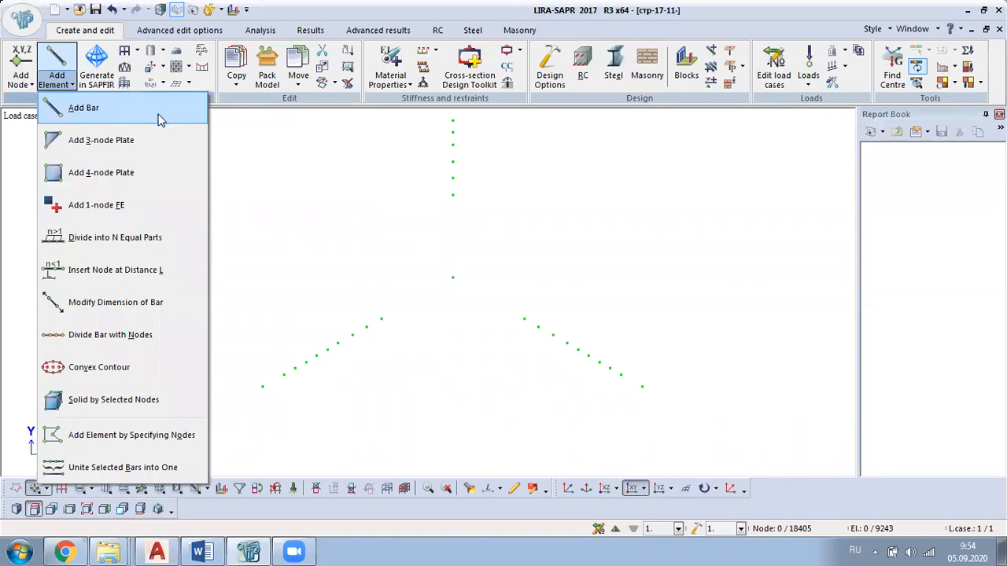
click(311, 130)
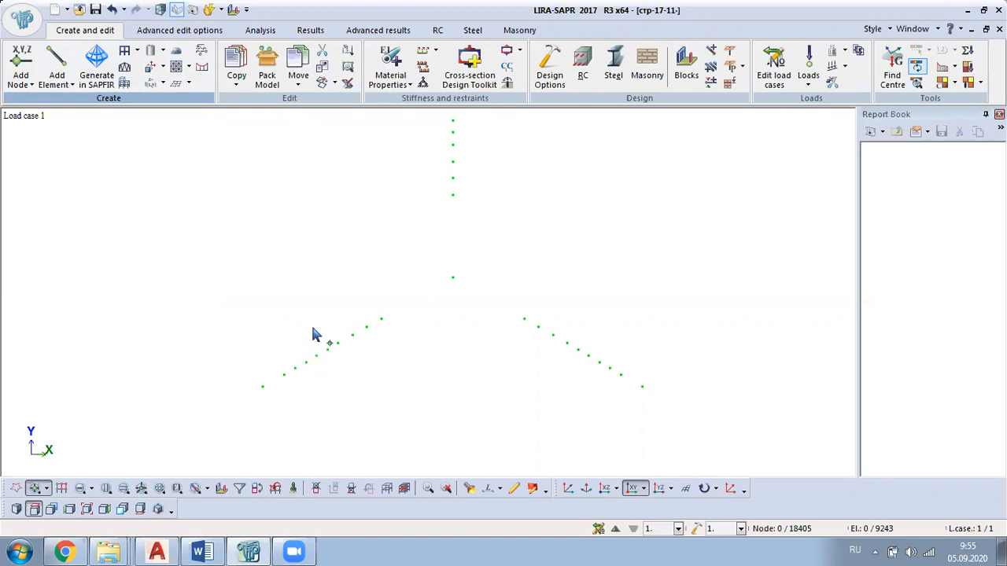
click(47, 87)
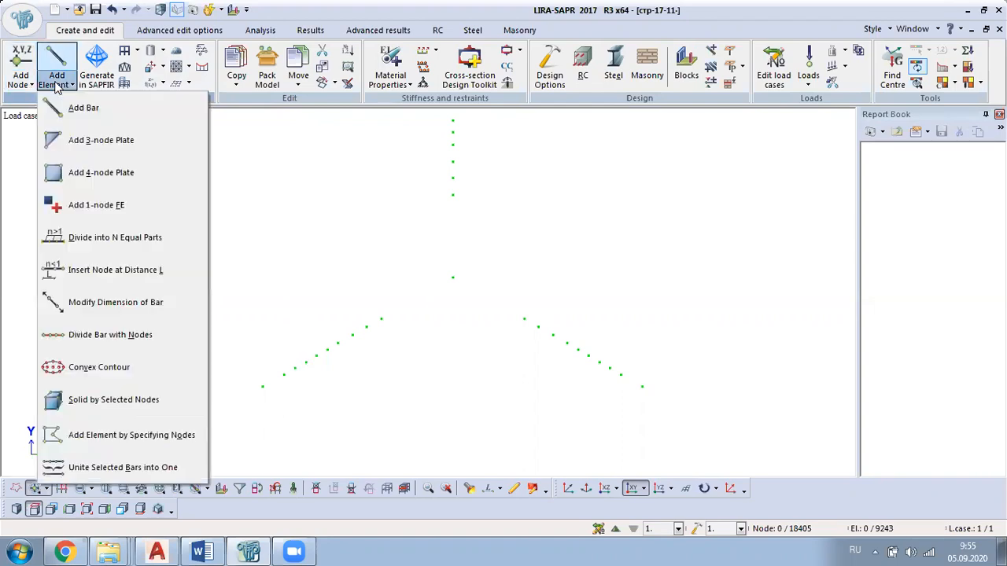
click(87, 105)
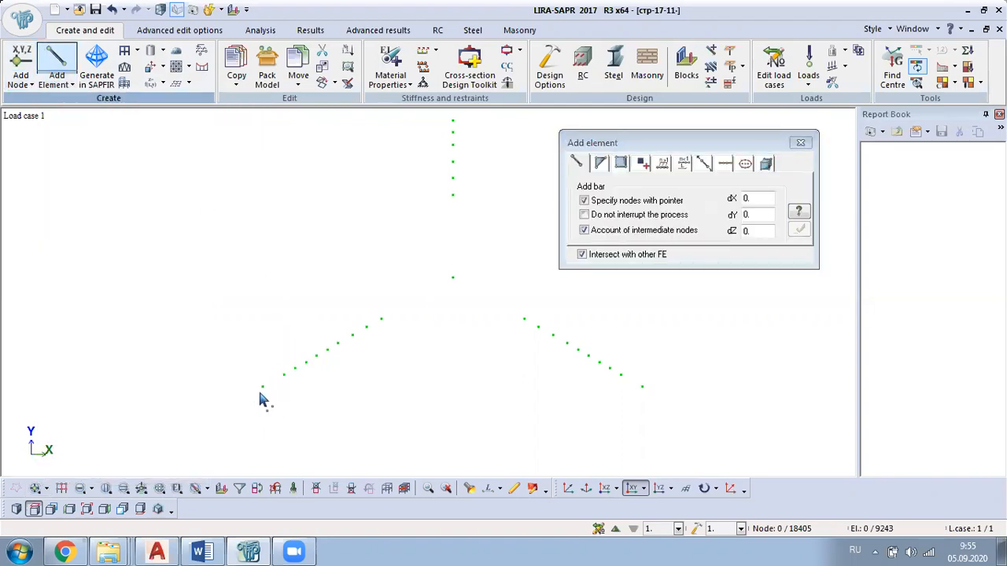
scroll(262, 395, up, 1)
click(263, 385)
click(303, 363)
click(317, 356)
click(331, 350)
click(343, 342)
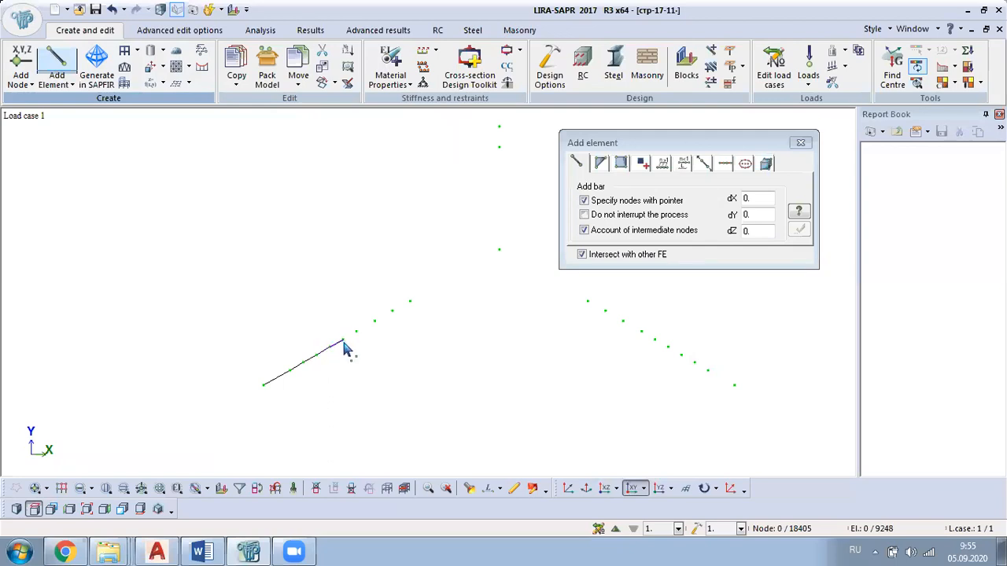
click(355, 334)
click(376, 323)
click(390, 314)
click(409, 305)
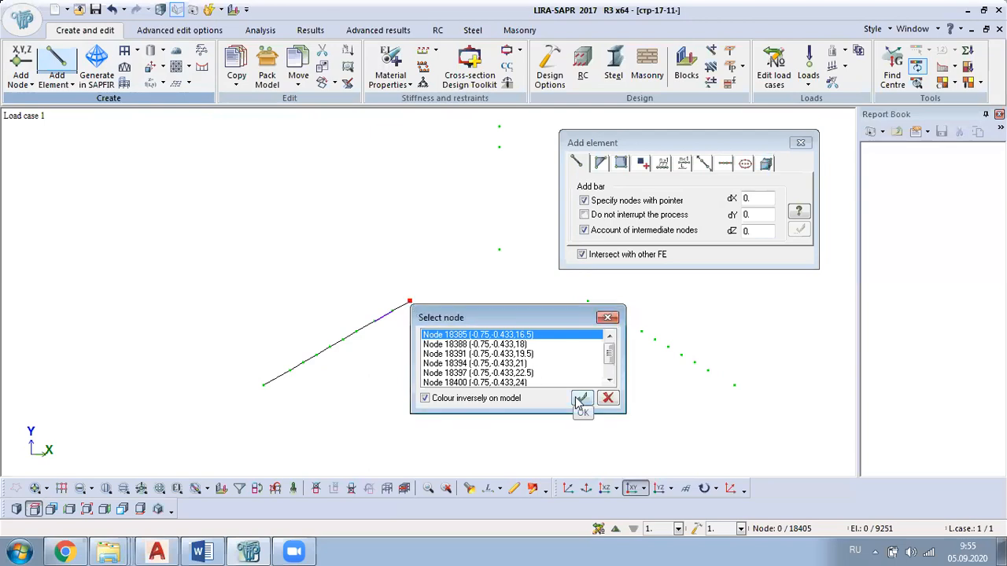
click(610, 317)
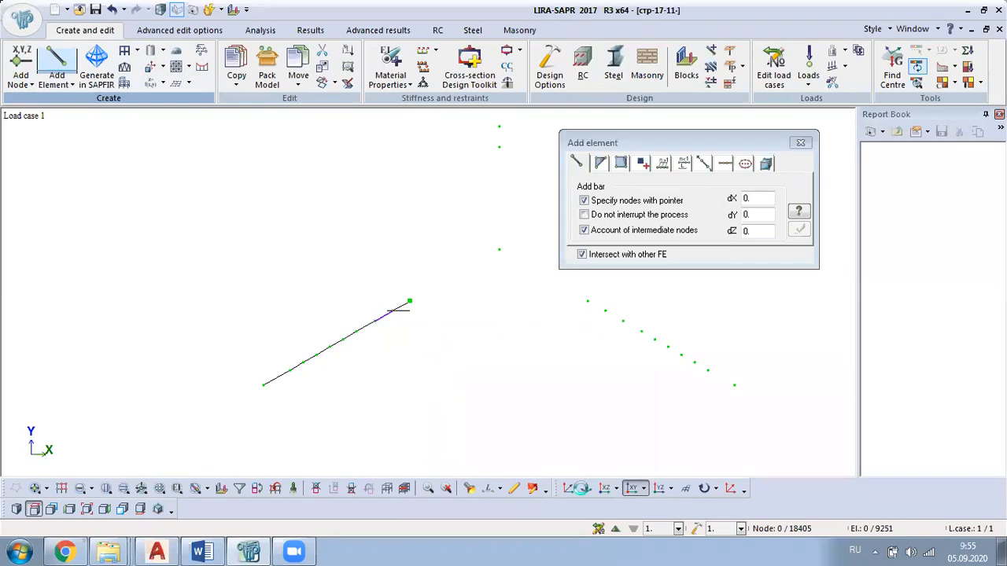
click(570, 488)
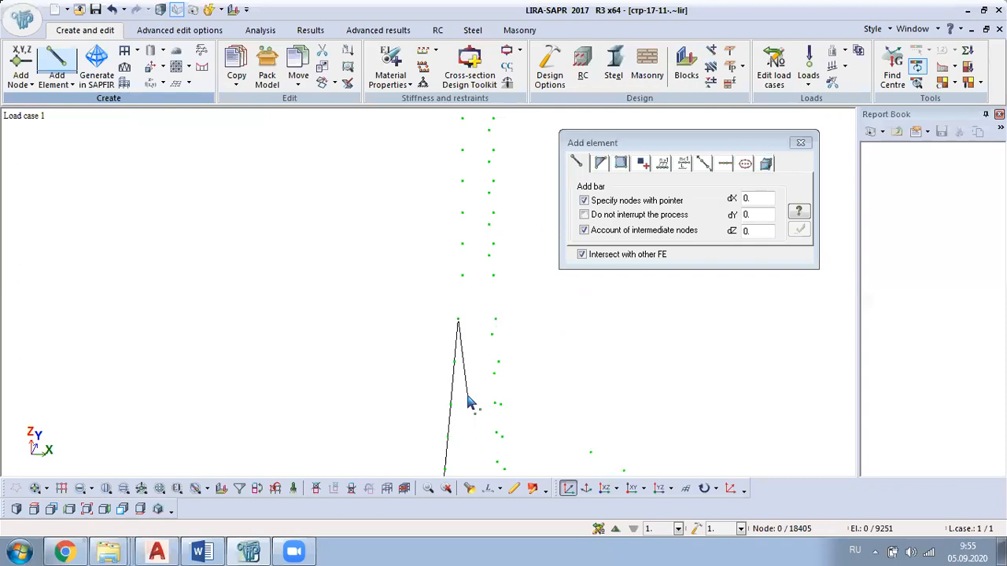
click(461, 309)
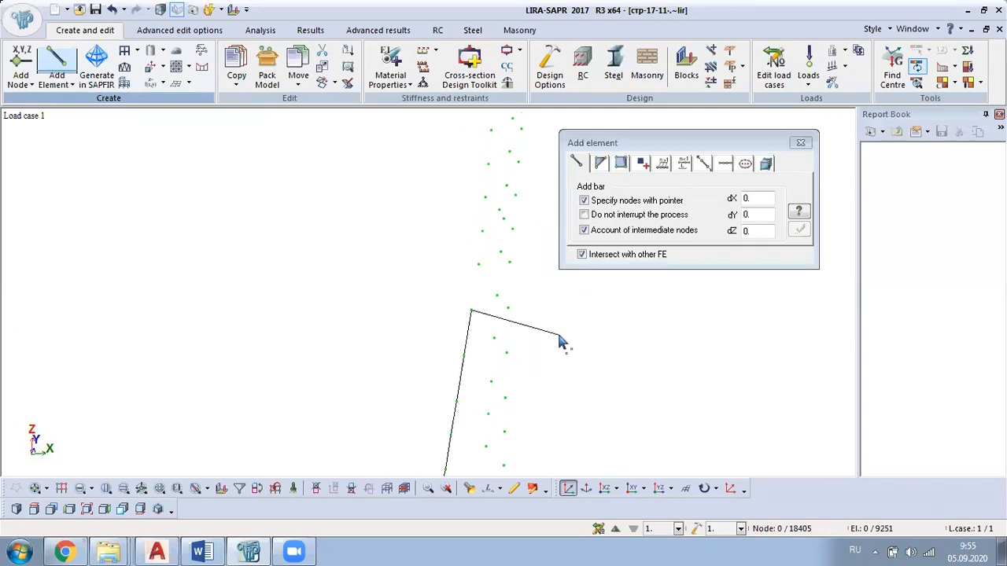
key(Escape)
Add the left leg's remaining bars in the XZ projection, from the level below section 10 up to the tower top
click(603, 491)
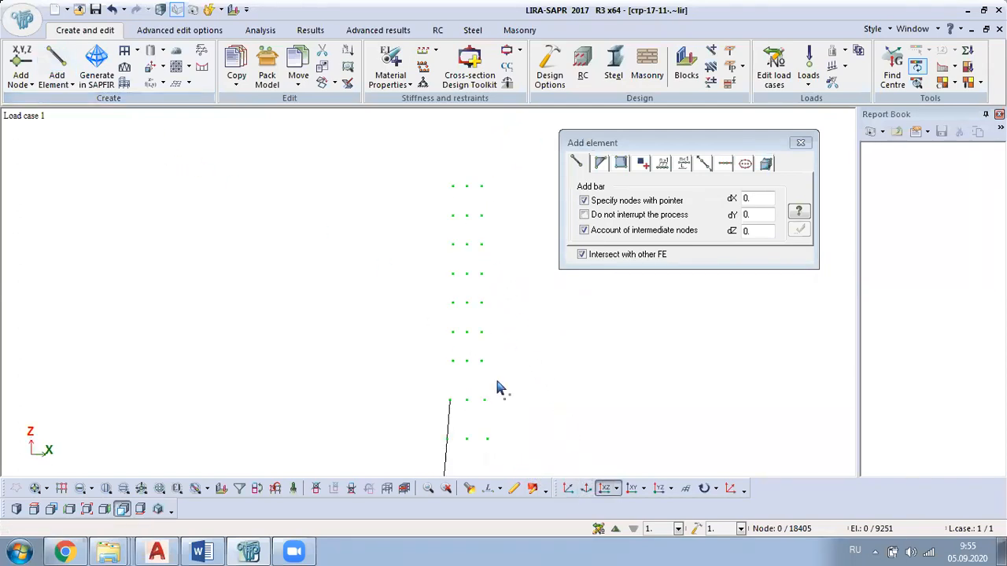
click(451, 403)
click(452, 362)
click(453, 332)
click(454, 276)
click(454, 246)
click(454, 216)
click(453, 186)
Add bars along the right leg's inclined part in the XZ projection, from the base node to the level just below section 10
scroll(470, 258, down, 3)
middle_drag(483, 365, 457, 283)
scroll(423, 311, up, 2)
scroll(409, 324, up, 1)
click(378, 444)
click(374, 417)
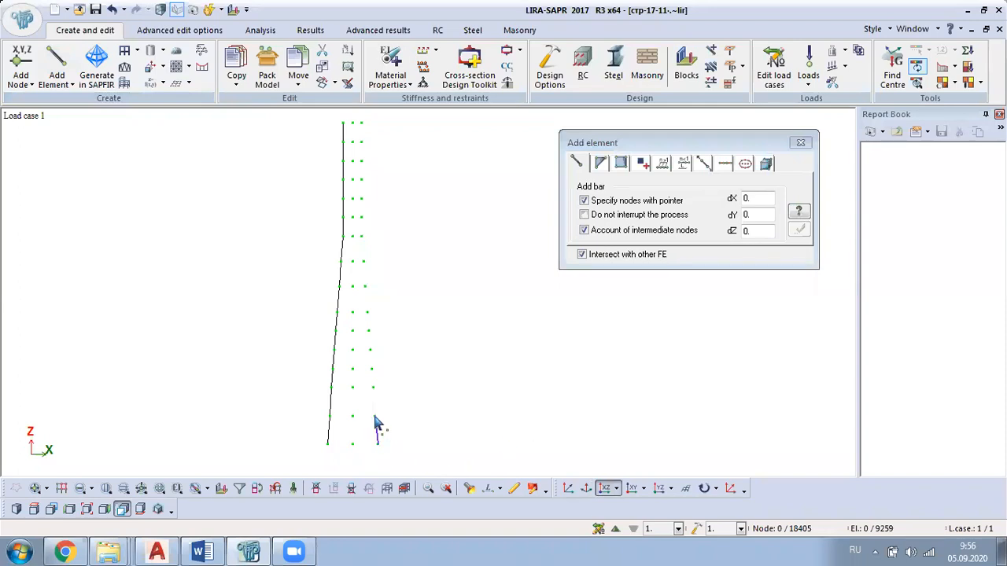
click(372, 387)
click(369, 351)
scroll(373, 354, up, 2)
click(430, 414)
click(433, 444)
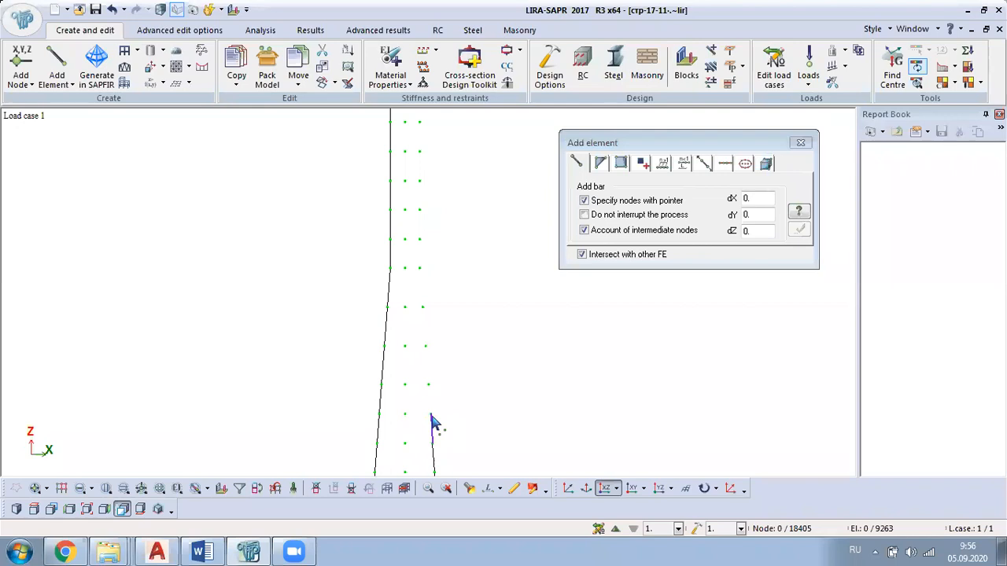
click(426, 348)
click(422, 307)
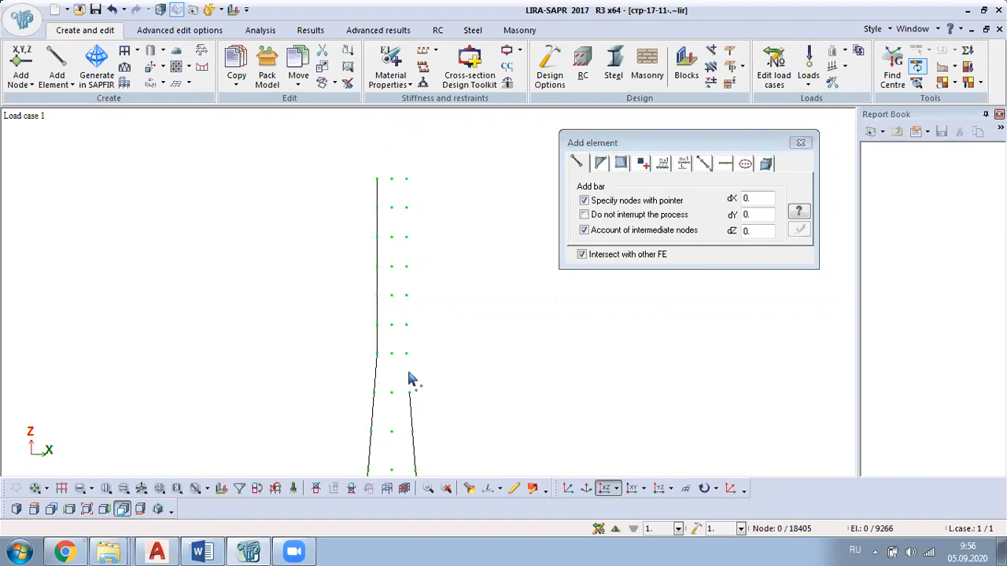
Continue the right leg's bars through section 10 and every vertical level up to the topmost node
click(407, 355)
click(408, 329)
click(407, 298)
click(407, 270)
click(409, 241)
click(408, 213)
click(409, 182)
scroll(410, 219, down, 2)
scroll(389, 381, up, 3)
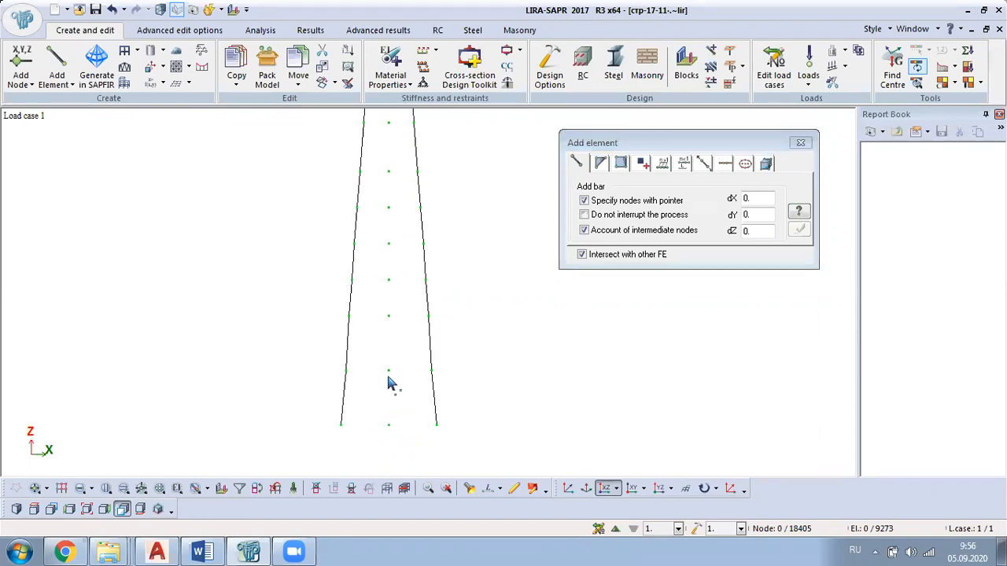
Add the third leg's lowest bar from its base node to the first level above, picking the nodes in a slightly rotated view
click(386, 428)
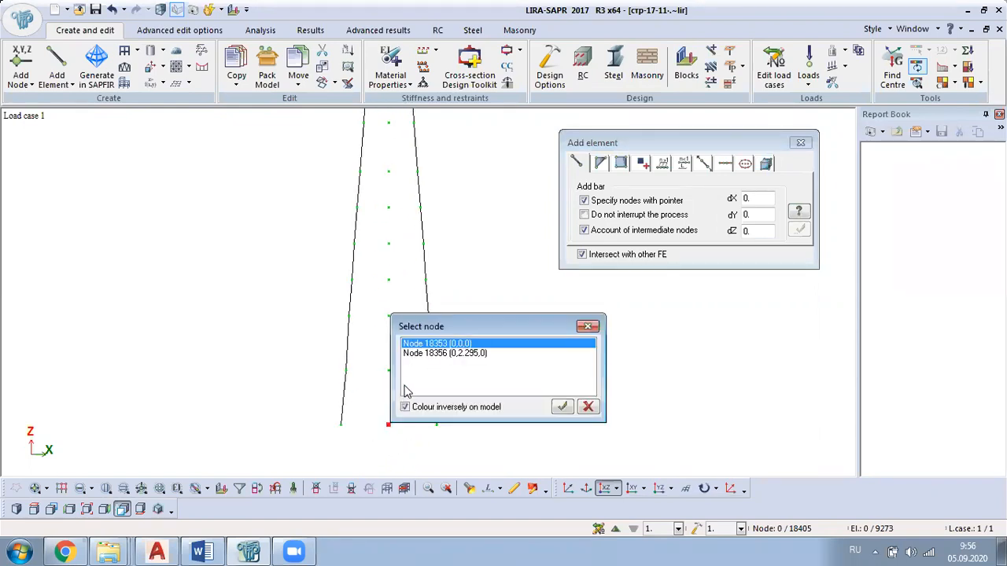
click(585, 408)
middle_drag(501, 406, 558, 436)
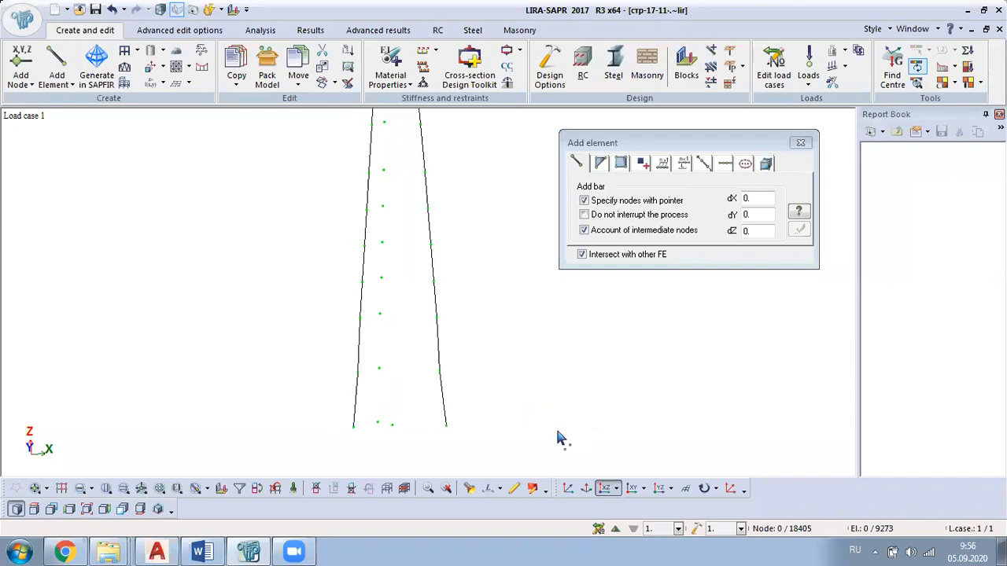
drag(380, 423, 379, 368)
Continue the third leg's bars in the XZ projection, node by node along the inclined part to the level just below section 10
click(601, 488)
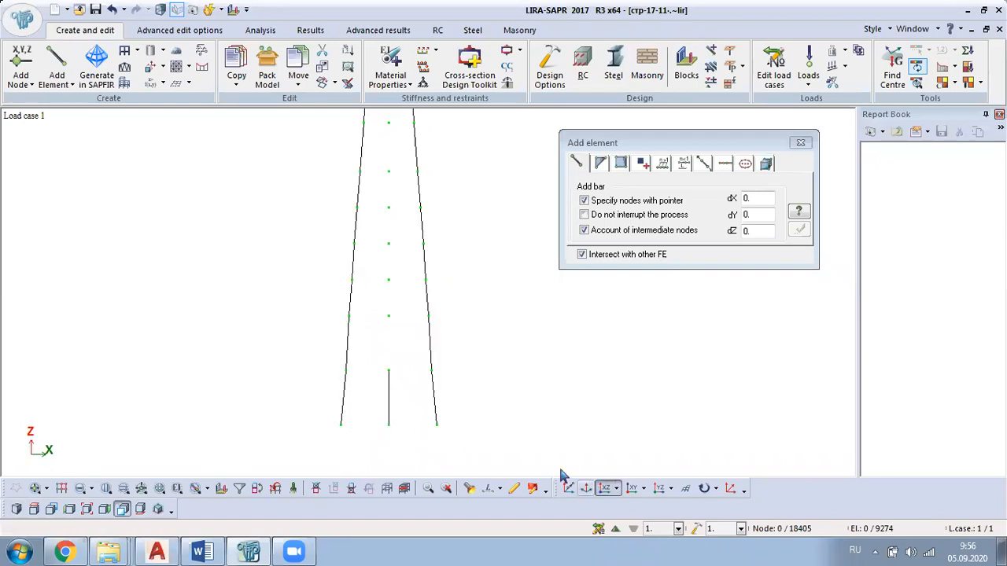
click(390, 317)
middle_drag(390, 318, 429, 425)
drag(430, 430, 429, 398)
click(430, 354)
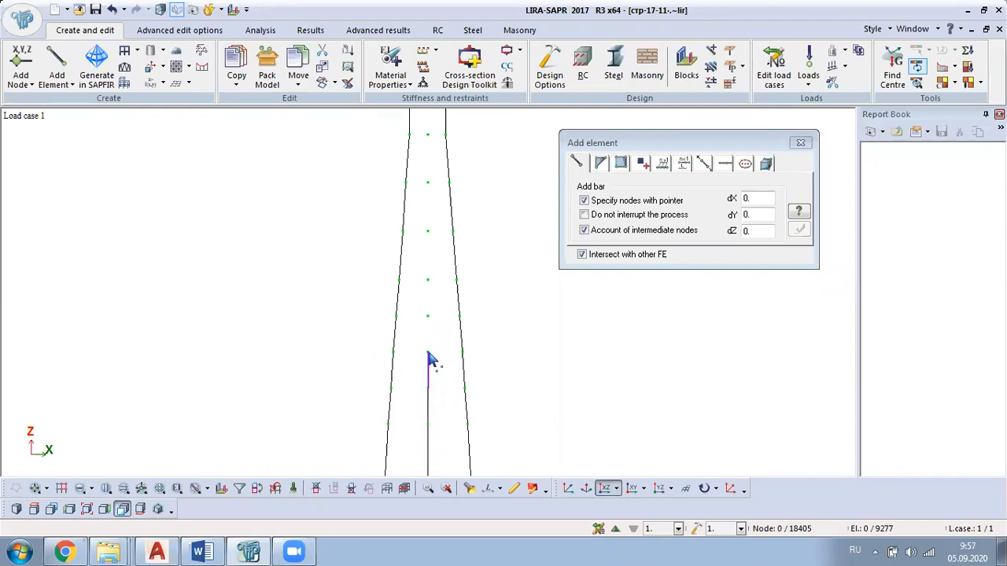
click(429, 317)
middle_drag(443, 321, 455, 420)
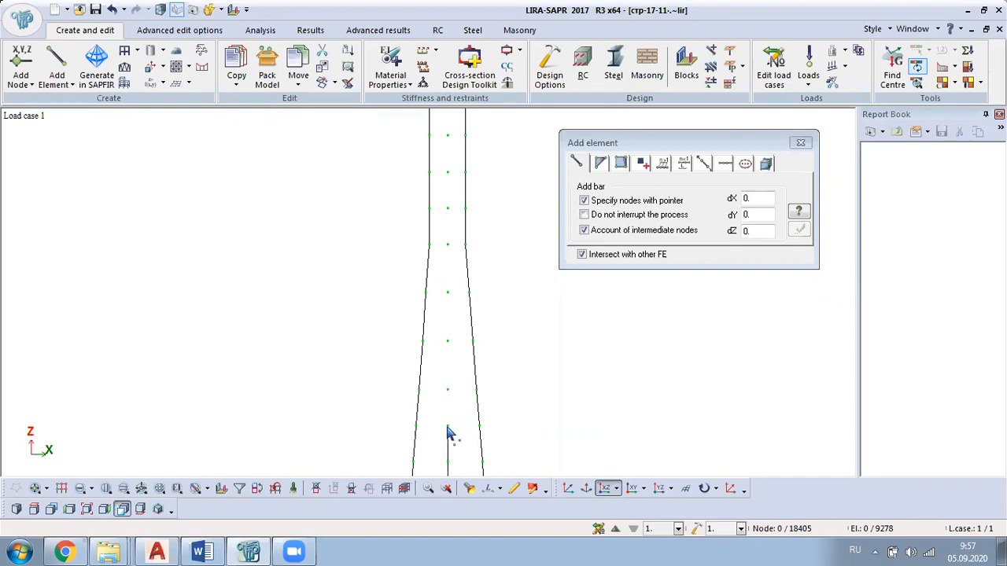
click(448, 342)
click(448, 292)
Add the third leg's remaining bars from below section 10 through every vertical level up to the topmost node
middle_drag(452, 405, 443, 443)
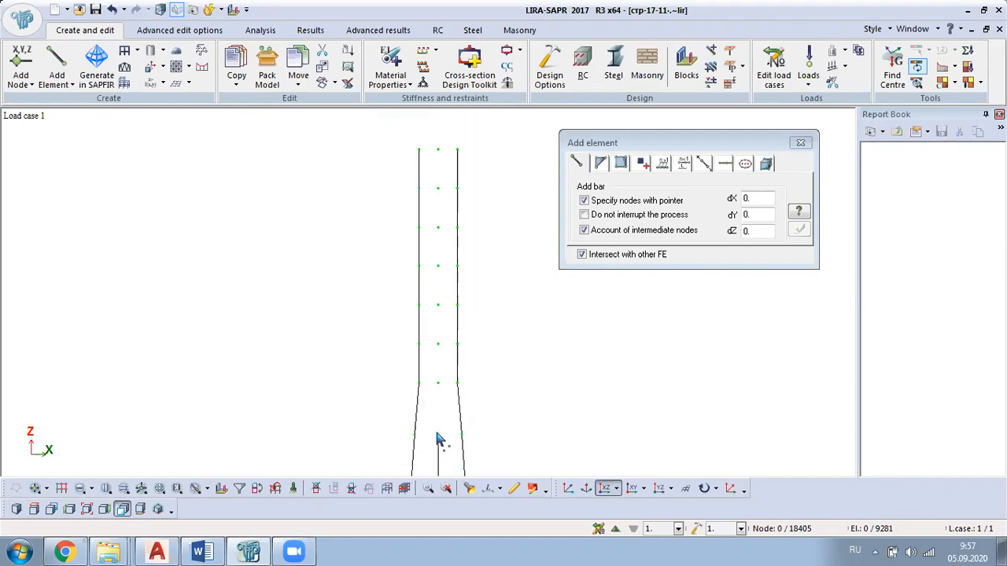
click(440, 346)
click(438, 307)
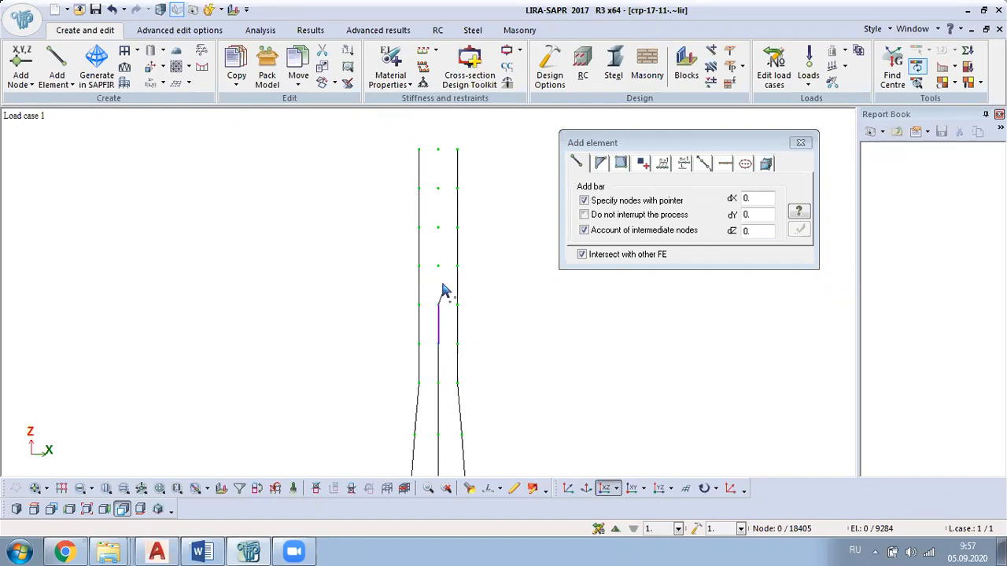
click(439, 269)
click(440, 191)
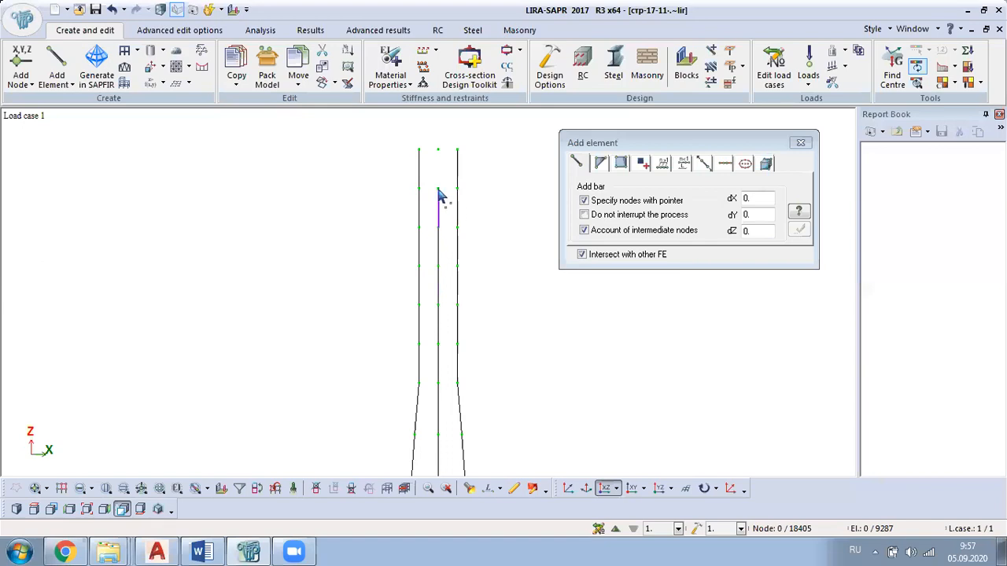
click(439, 151)
scroll(443, 220, down, 3)
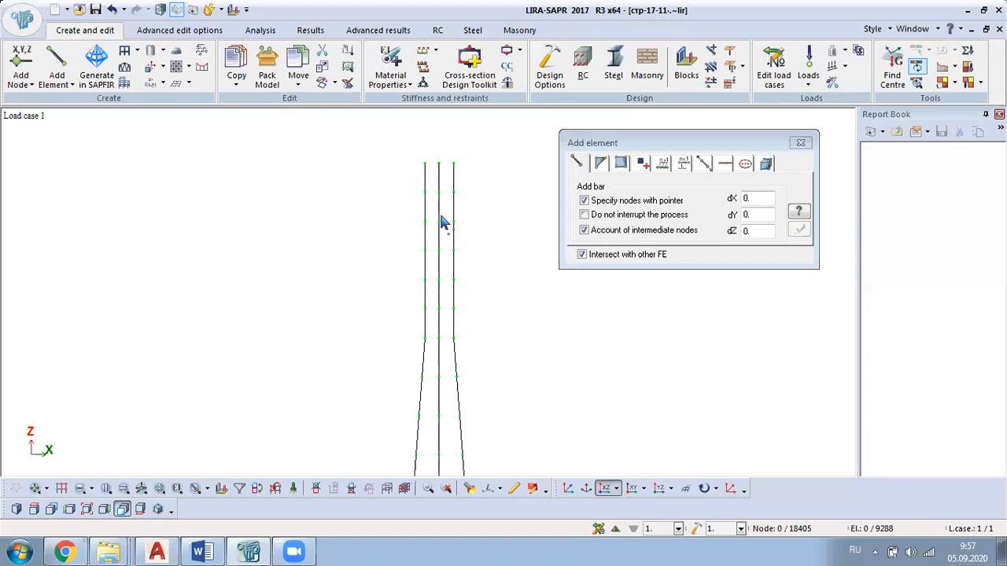
Examine the three legs in a 3D view and compare them with the tower elevation and cross-sections in the AutoCAD drawing
middle_drag(527, 343, 419, 360)
middle_drag(421, 444, 425, 393)
scroll(424, 394, up, 5)
middle_drag(539, 377, 506, 340)
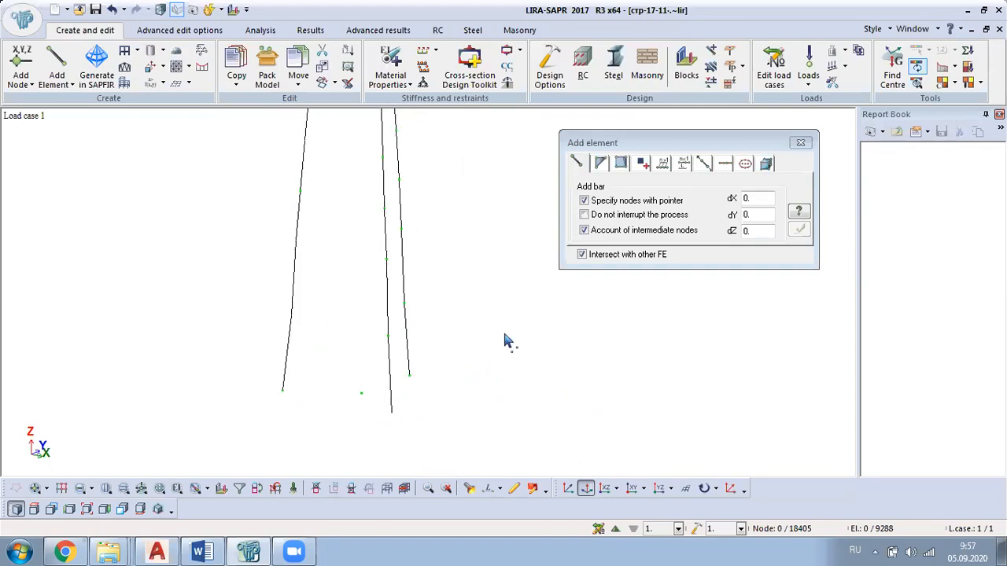
middle_drag(436, 373, 507, 400)
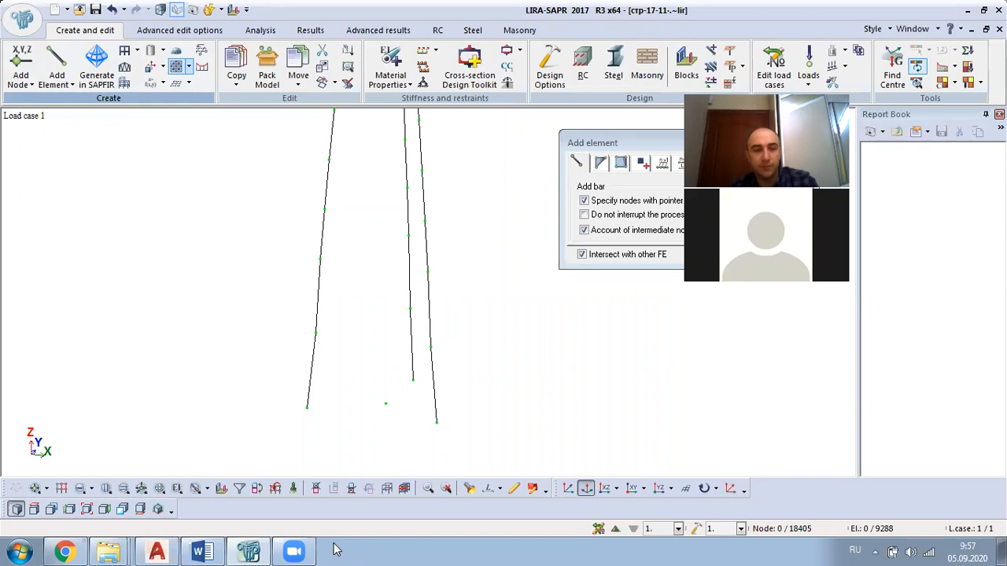
click(157, 551)
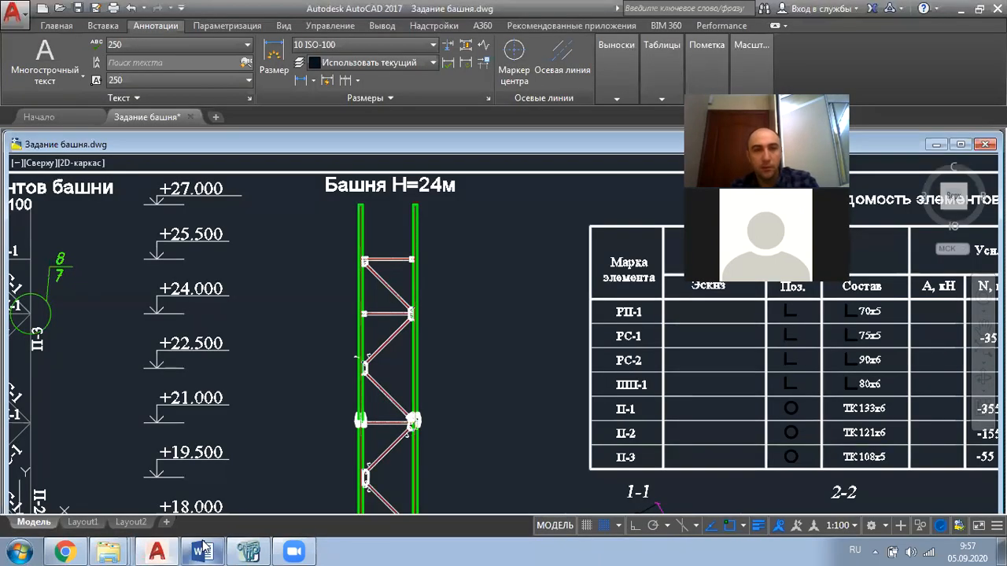
scroll(427, 270, down, 3)
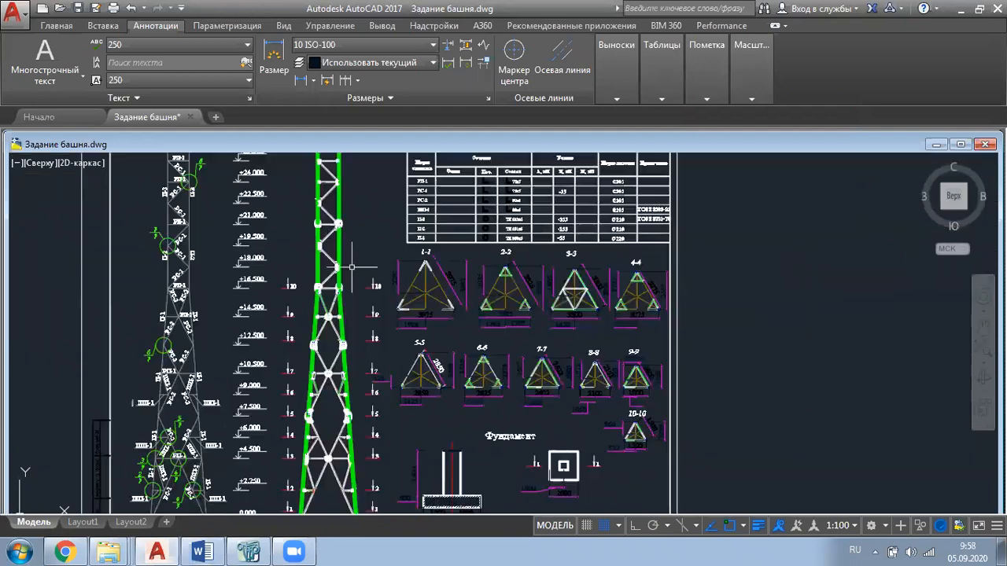
scroll(417, 270, up, 2)
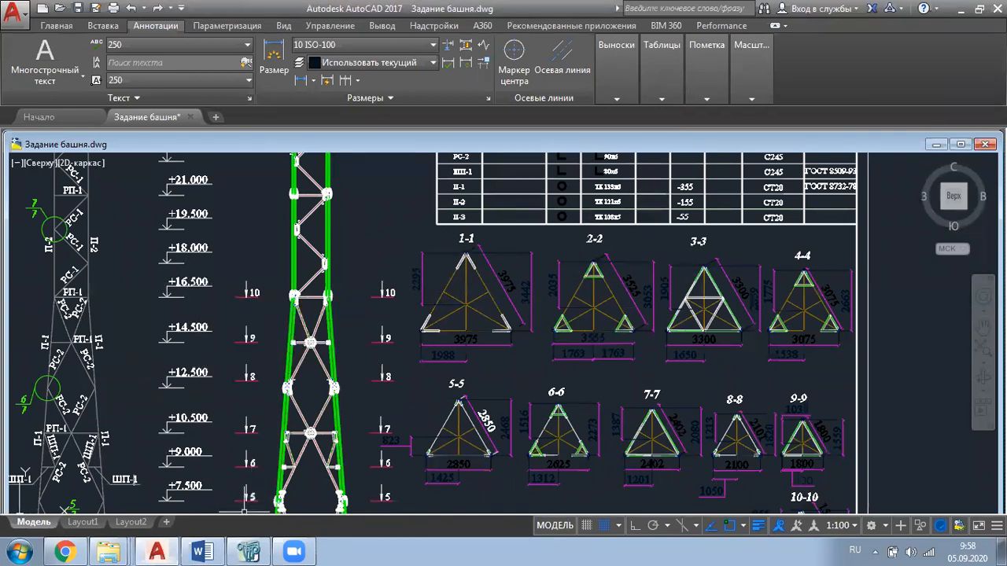
Switch to LIRA-SAPR and query the coordinates of a node on the left leg's inclined part
click(249, 551)
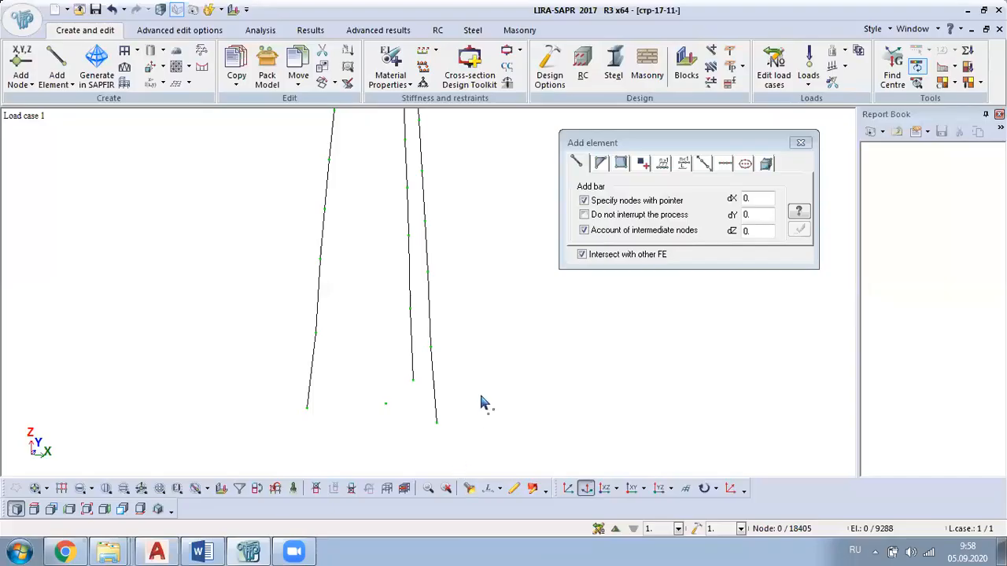
click(470, 490)
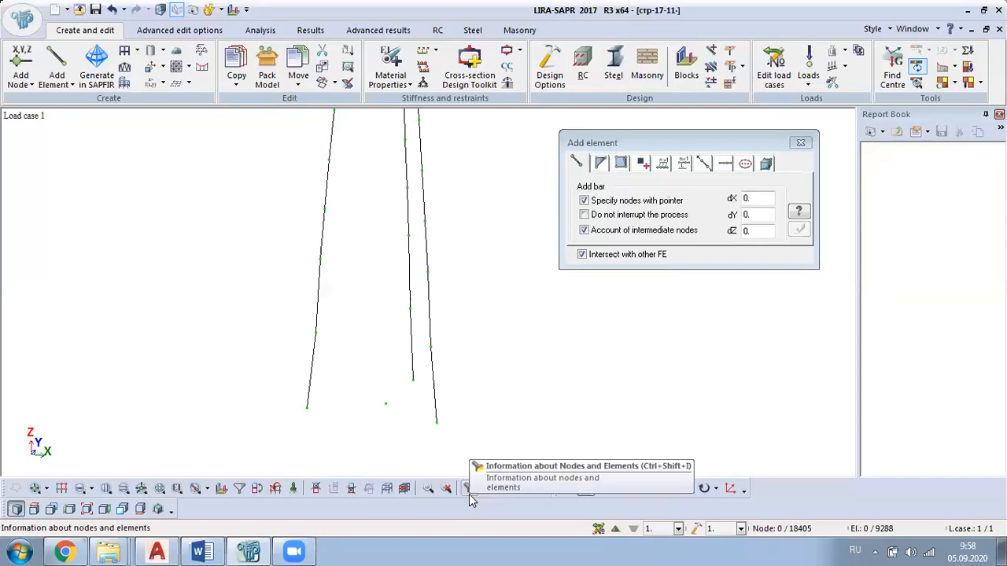
middle_drag(429, 197, 431, 363)
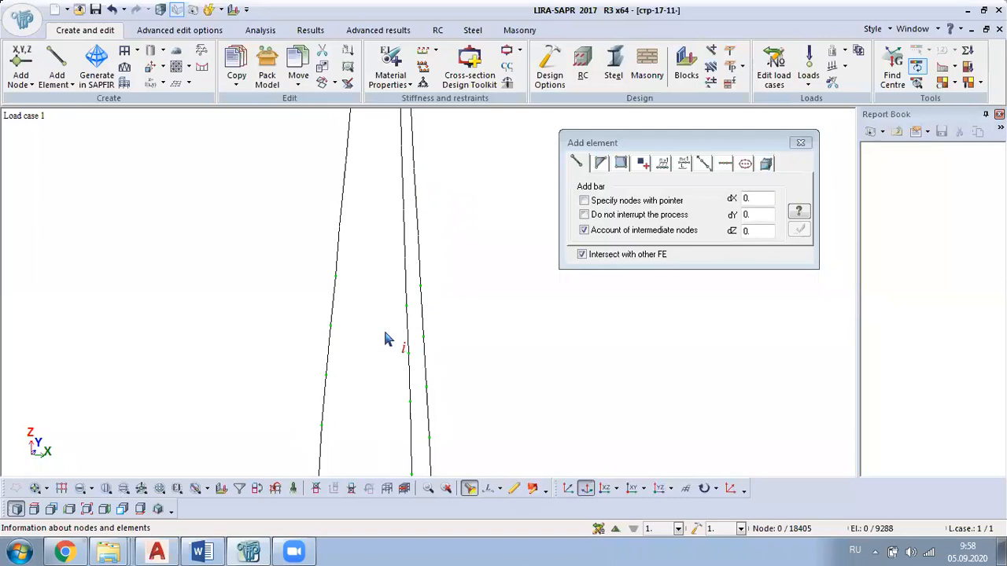
click(335, 281)
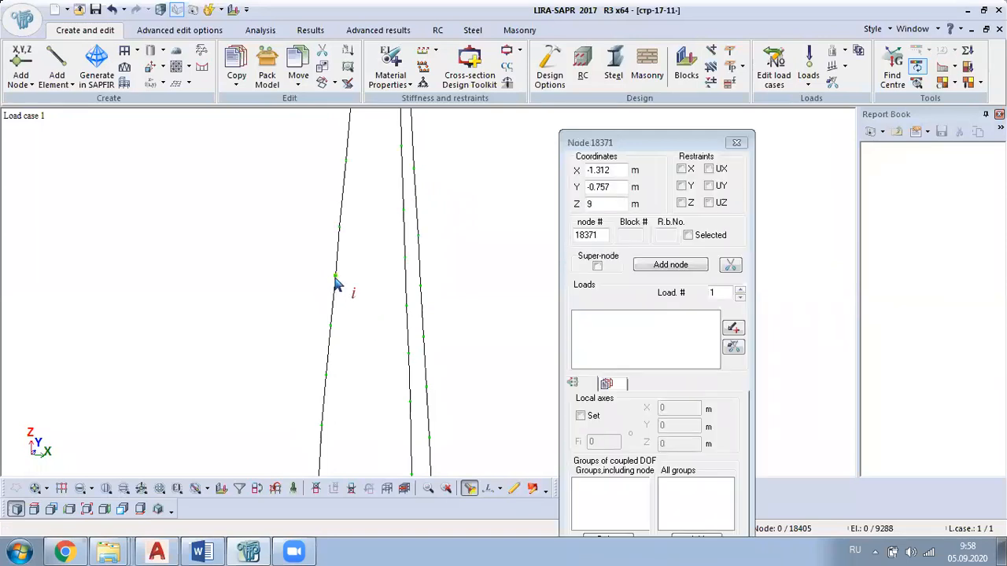
drag(616, 206, 545, 205)
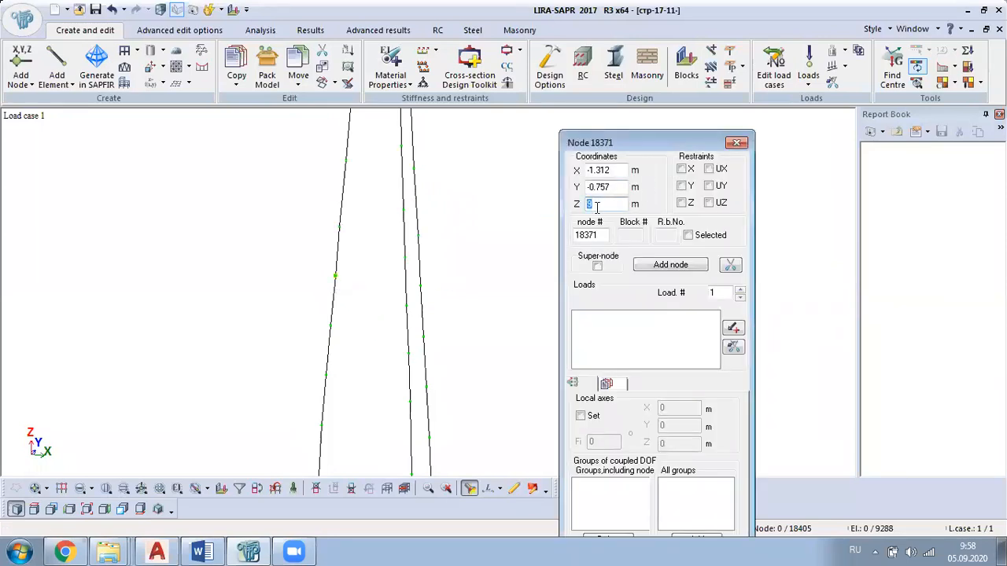
click(738, 144)
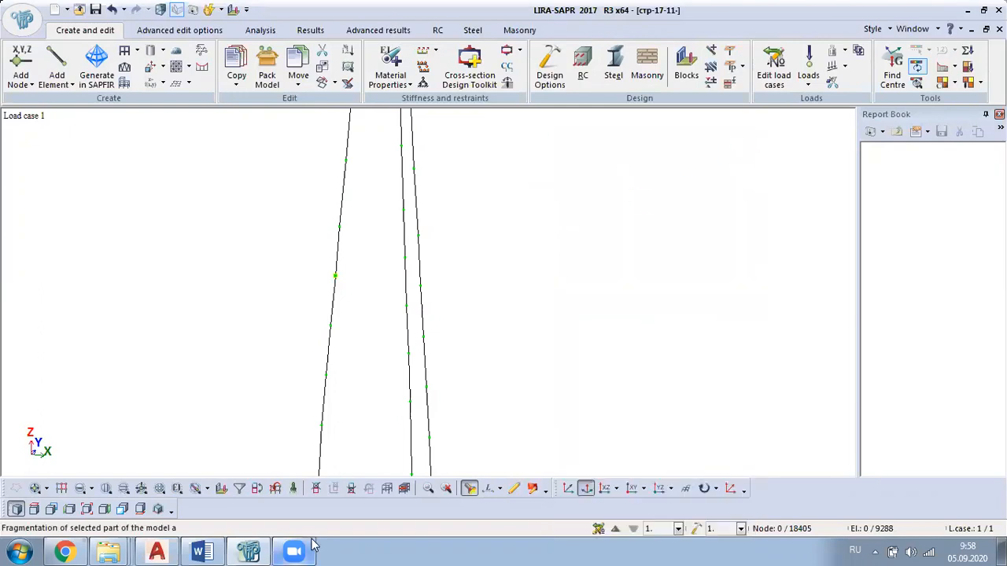
Switch to AutoCAD and examine the elevation marks of levels 5 to 7 together with cross-sections 5-5, 6-6 and 7-7
click(157, 551)
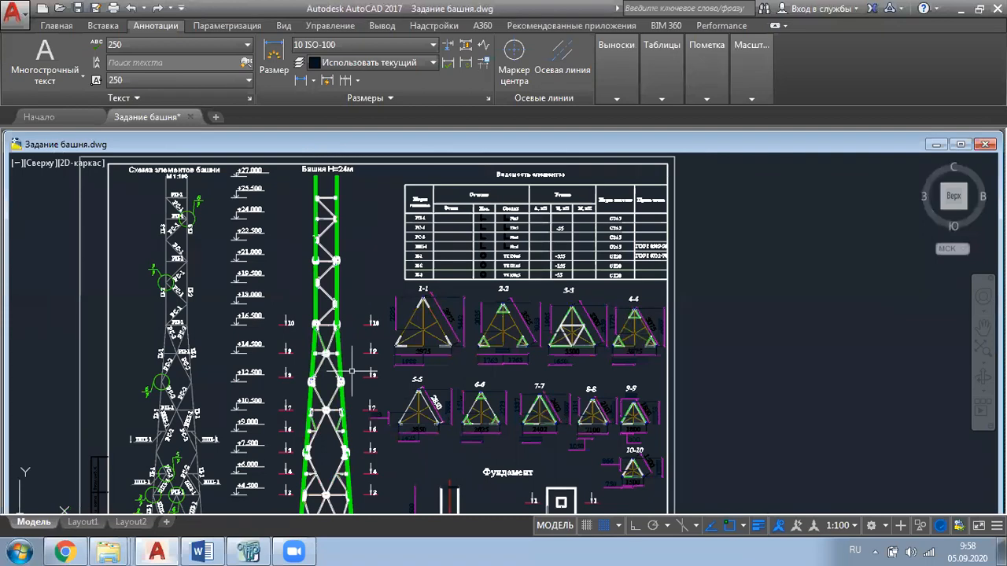
scroll(189, 374, up, 2)
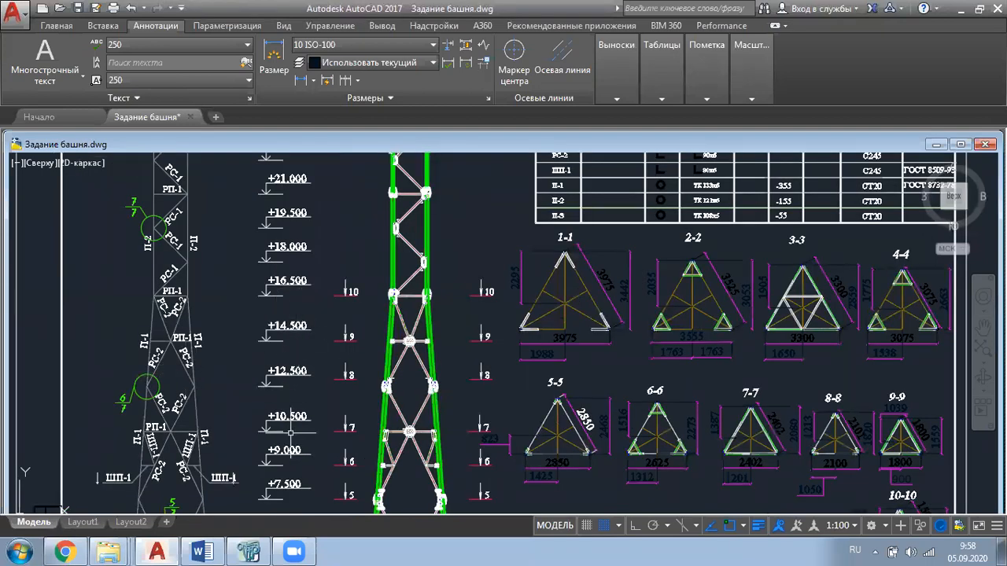
middle_drag(291, 431, 296, 384)
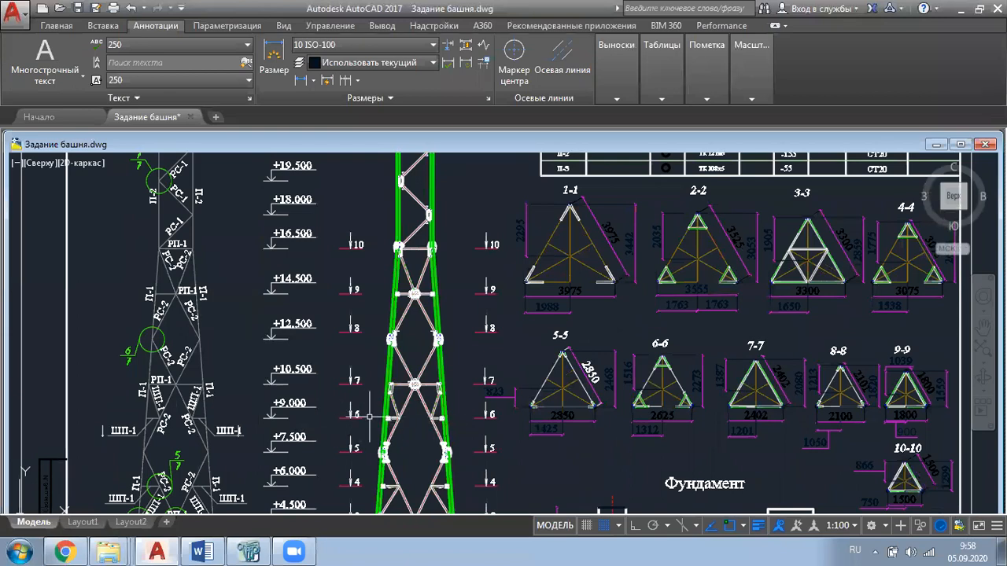
scroll(769, 411, up, 4)
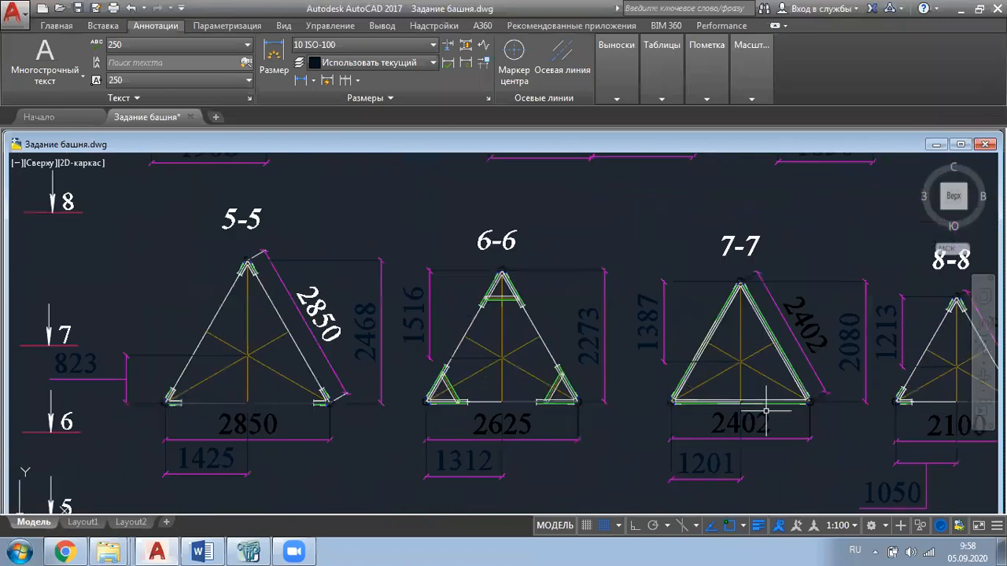
middle_drag(536, 425, 563, 361)
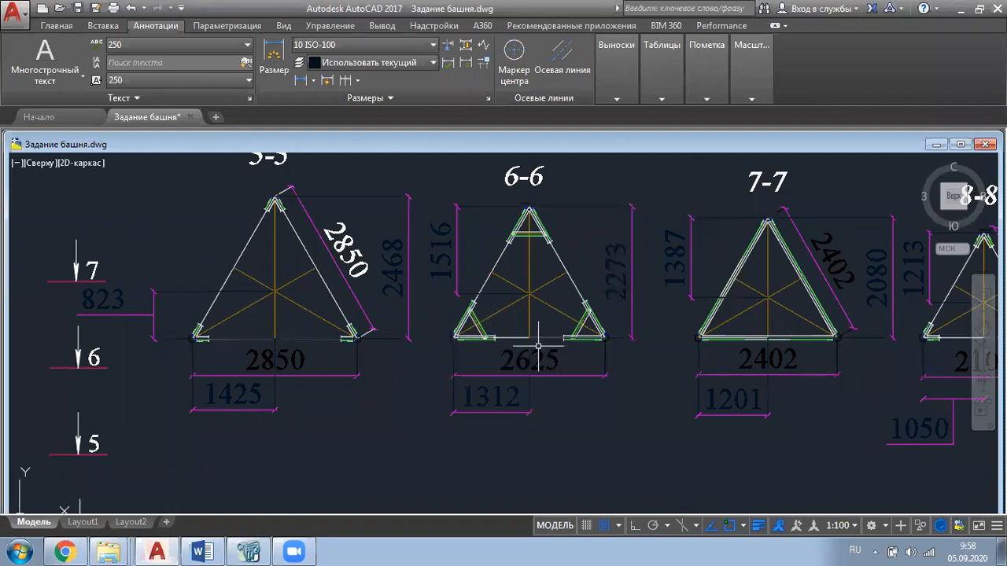
scroll(562, 383, down, 6)
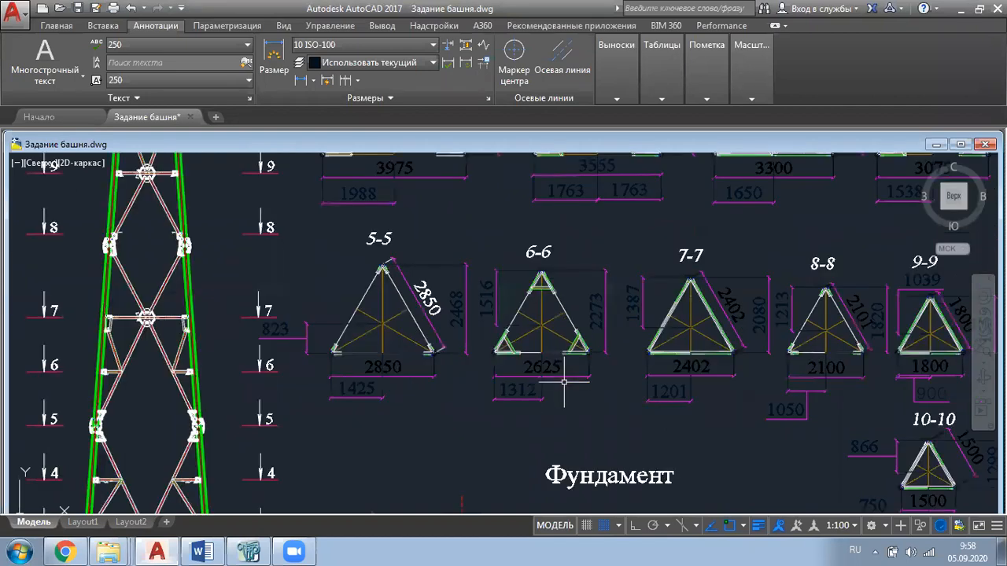
scroll(563, 383, up, 2)
scroll(563, 384, down, 5)
scroll(563, 383, up, 9)
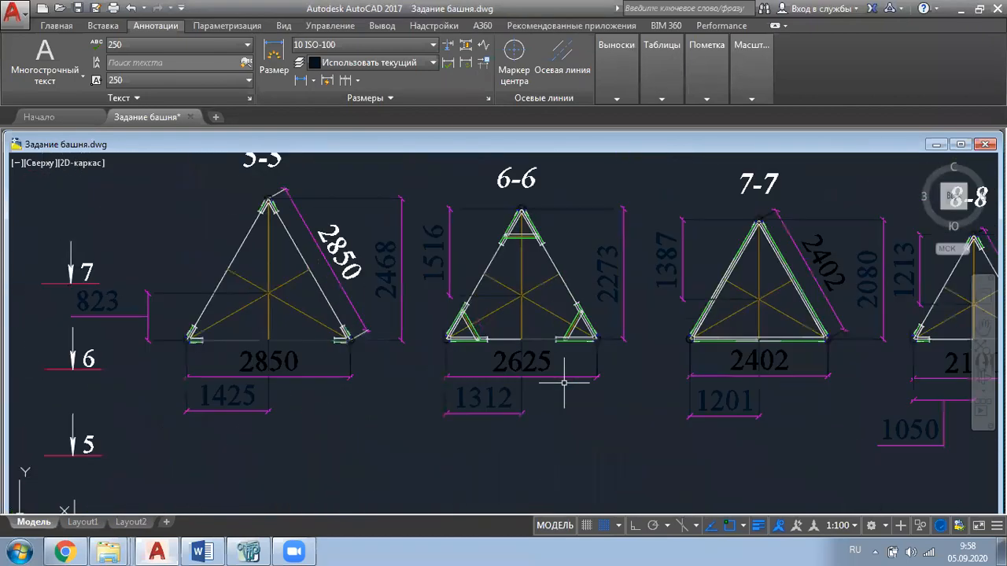
scroll(563, 383, down, 3)
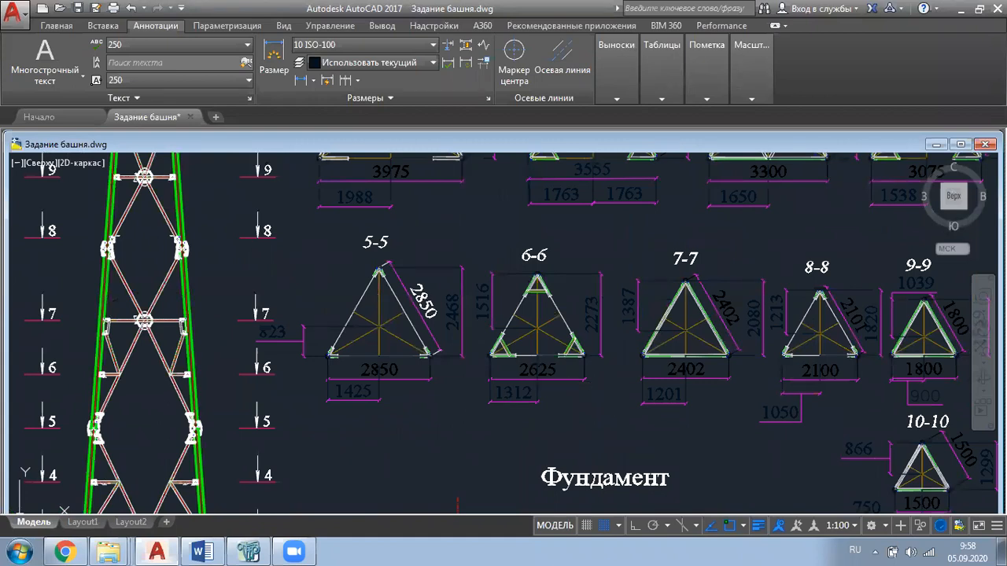
scroll(616, 388, down, 1)
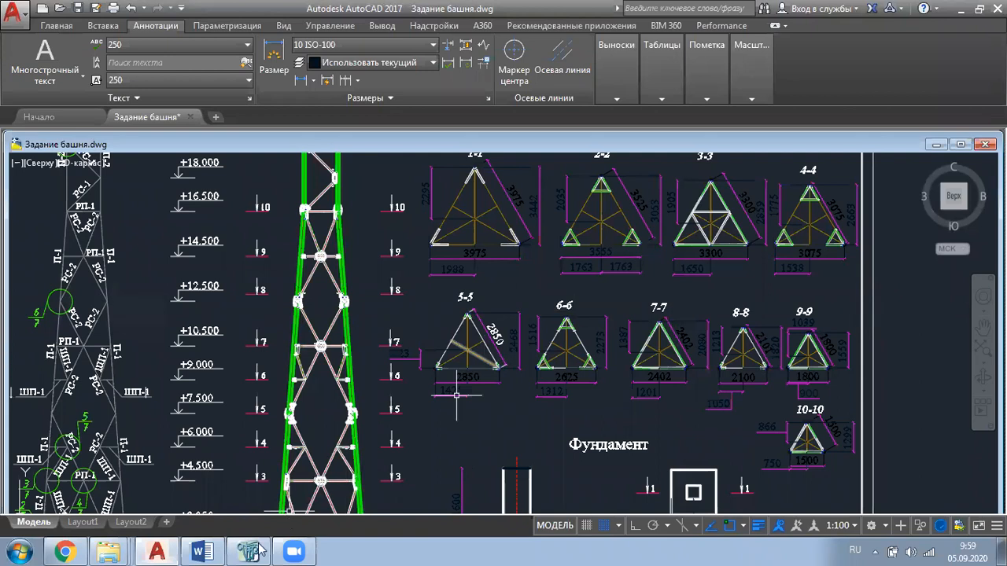
mouse_move(258, 549)
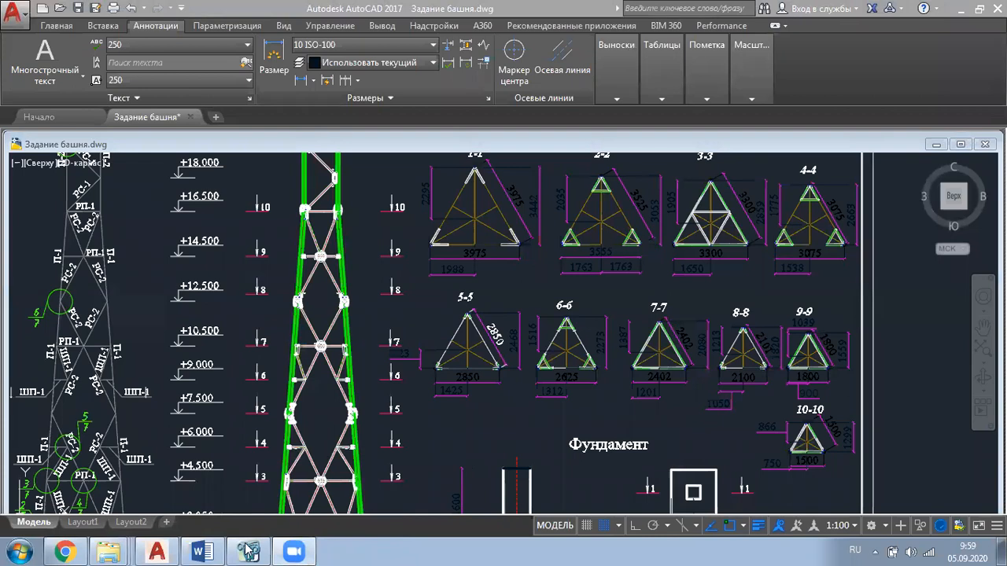
mouse_move(307, 549)
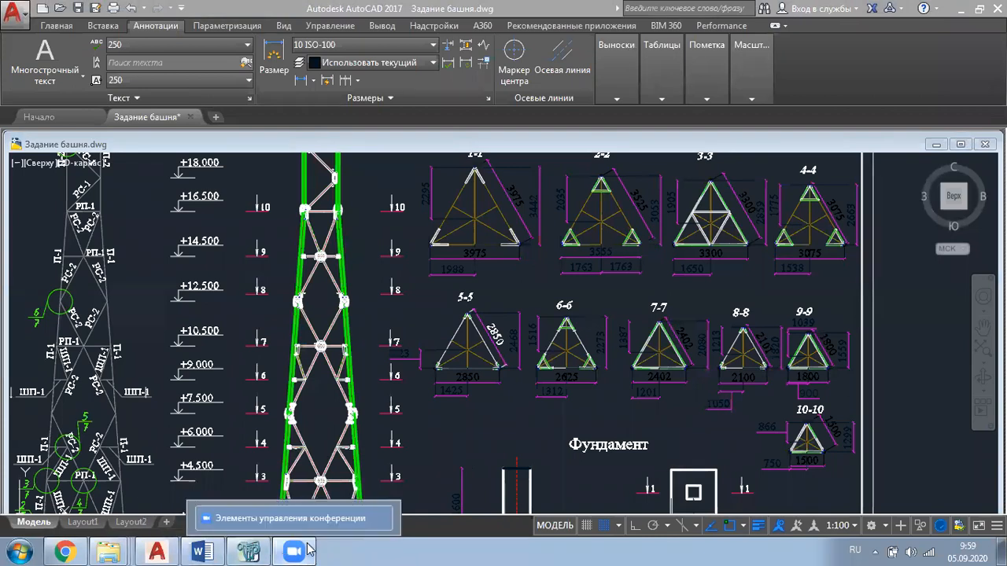